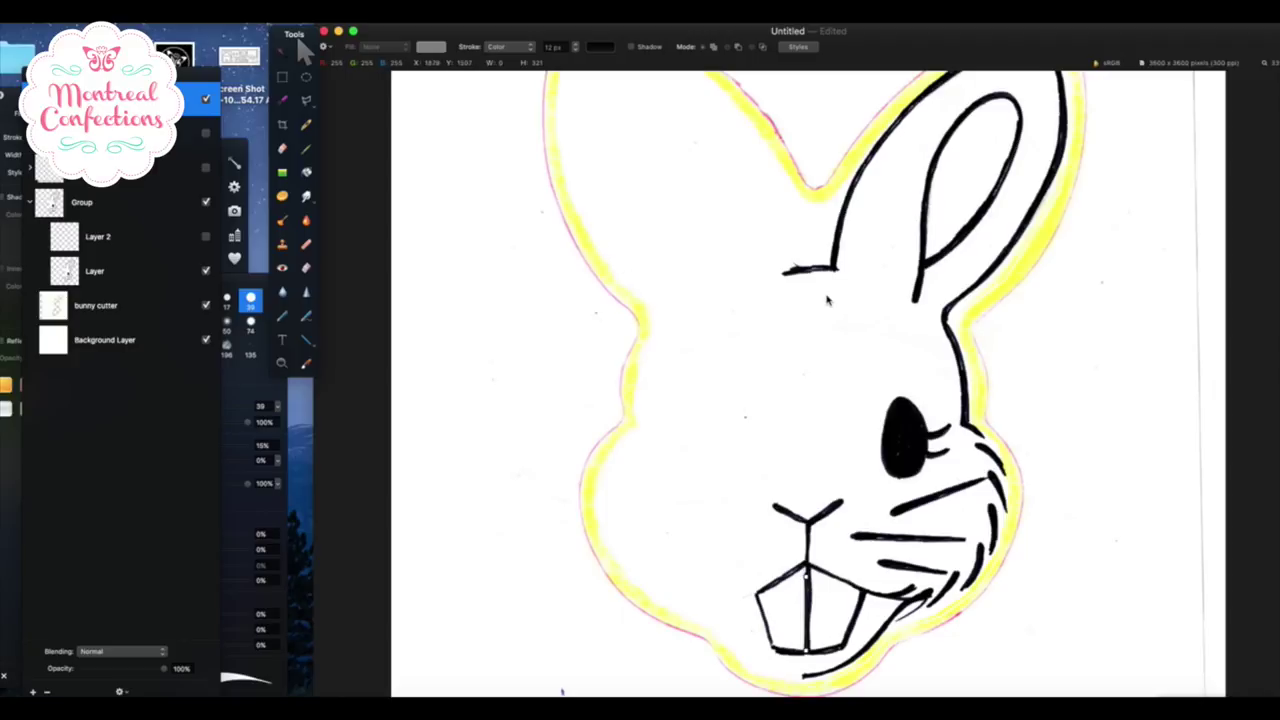
Step: Nudge the bunny's black line-art layer upward with Shift+arrow keys until it fits the yellow outline
scroll(827, 299, "up", 3)
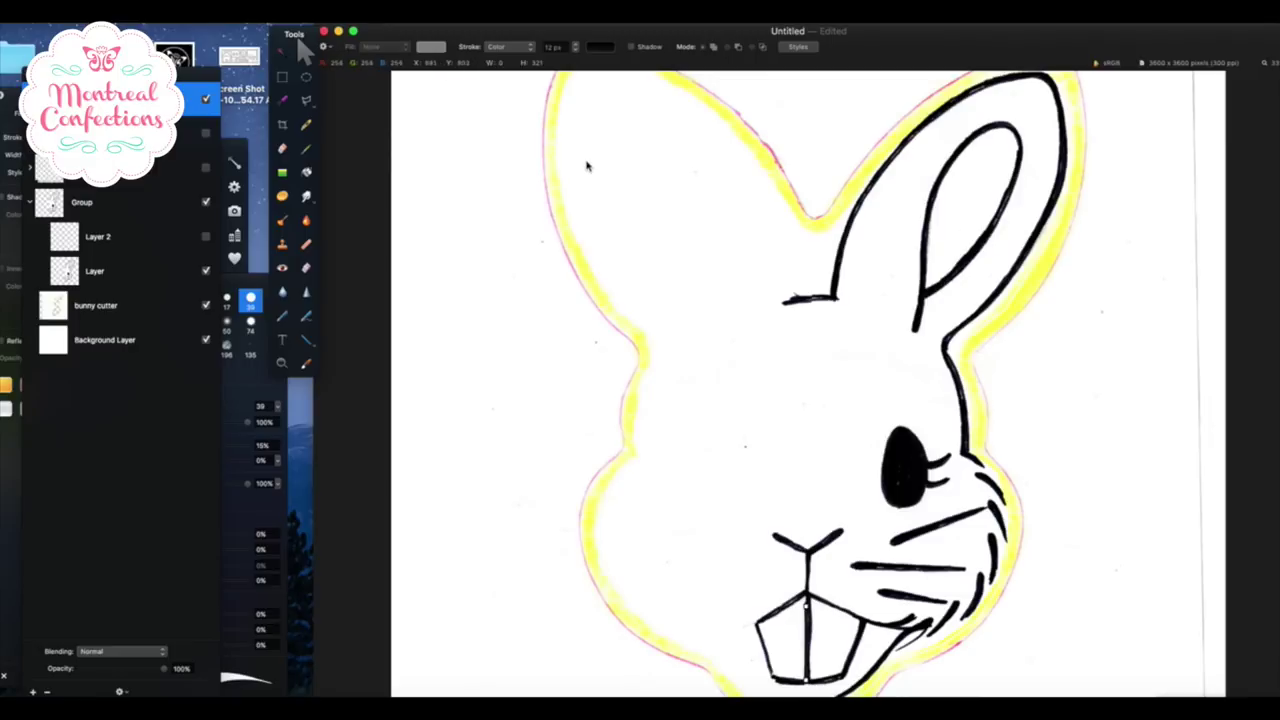
key("shift+Up")
key("shift+Up")
key("shift+Up")
key("shift+Up")
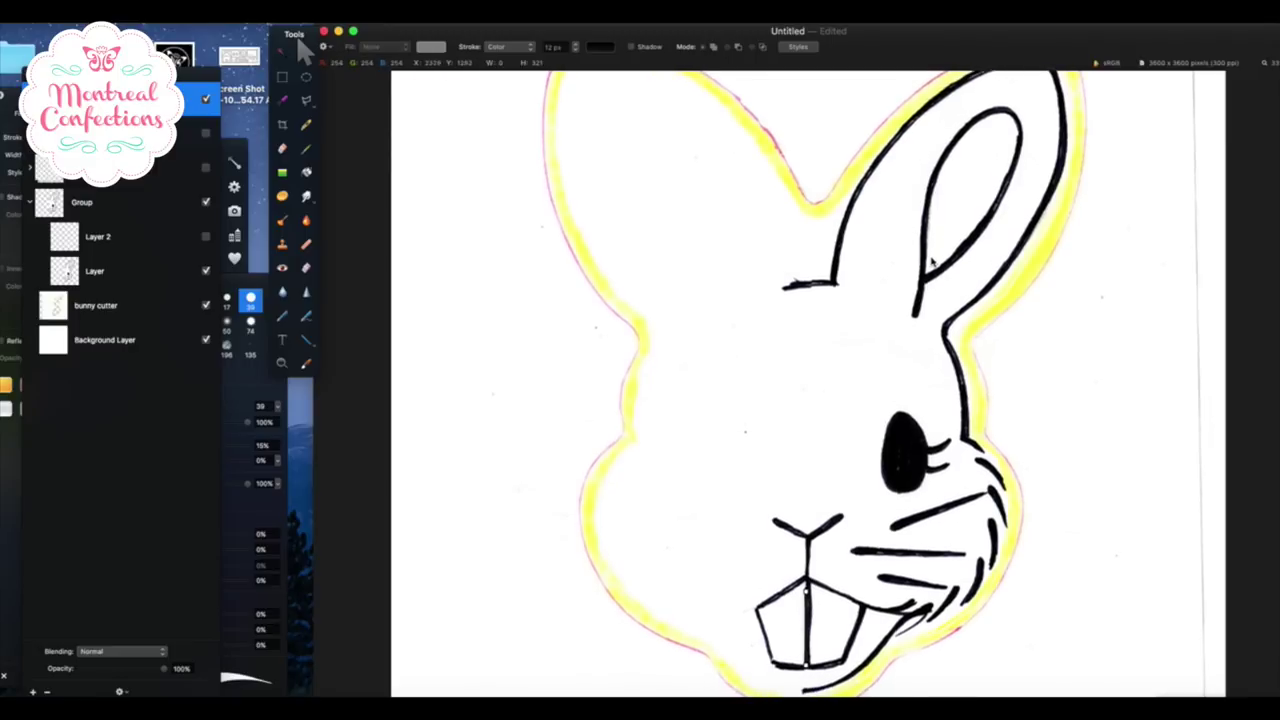
key("shift+Down")
key("shift+Down")
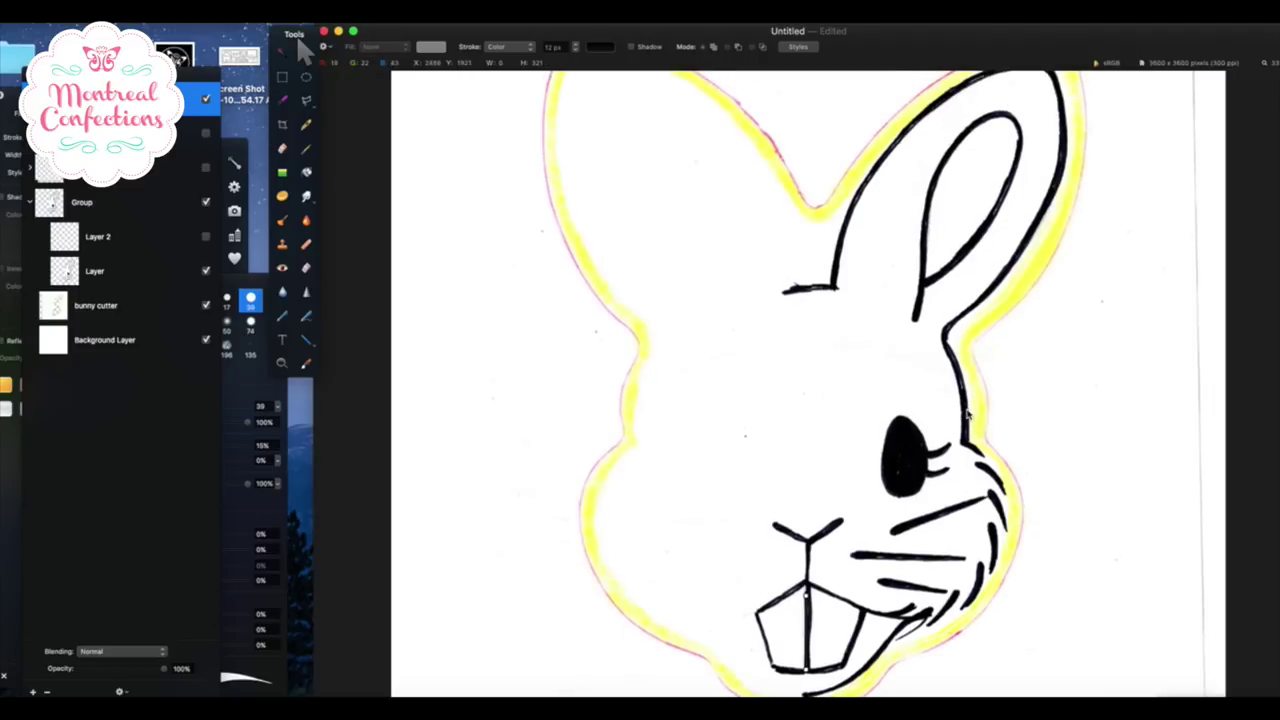
key("shift+Up")
key("shift+Up")
key("shift+Up")
key("shift+Up")
key("shift+Up")
key("shift+Up")
key("shift+Up")
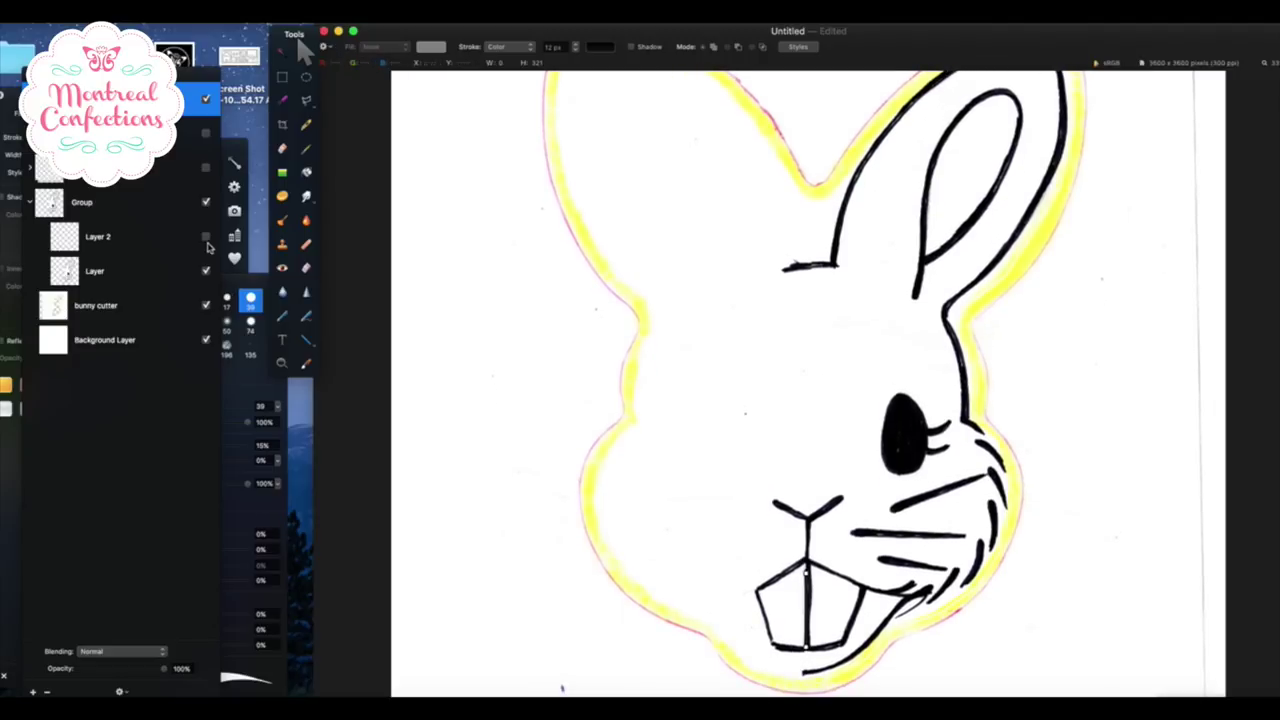
Step: Make Layer 2 and the mirrored left-half layer visible, collapsing the Group
left_click(207, 239)
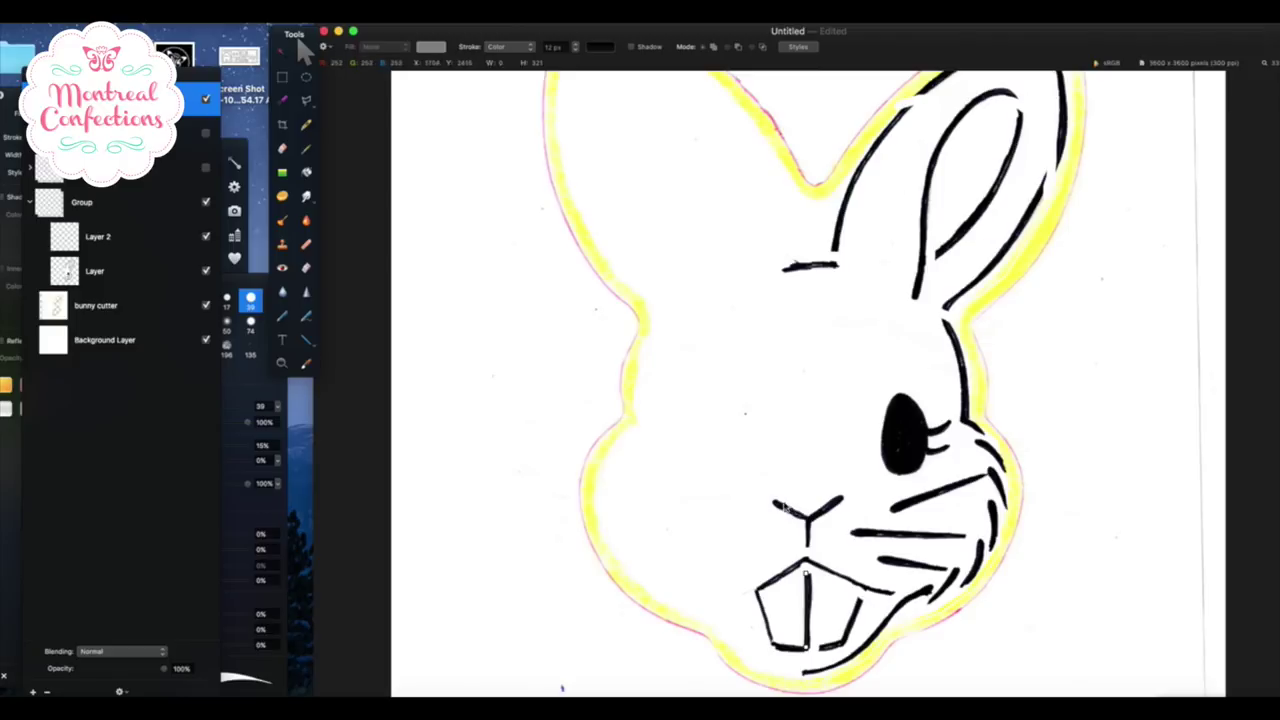
left_click(30, 202)
left_click(206, 168)
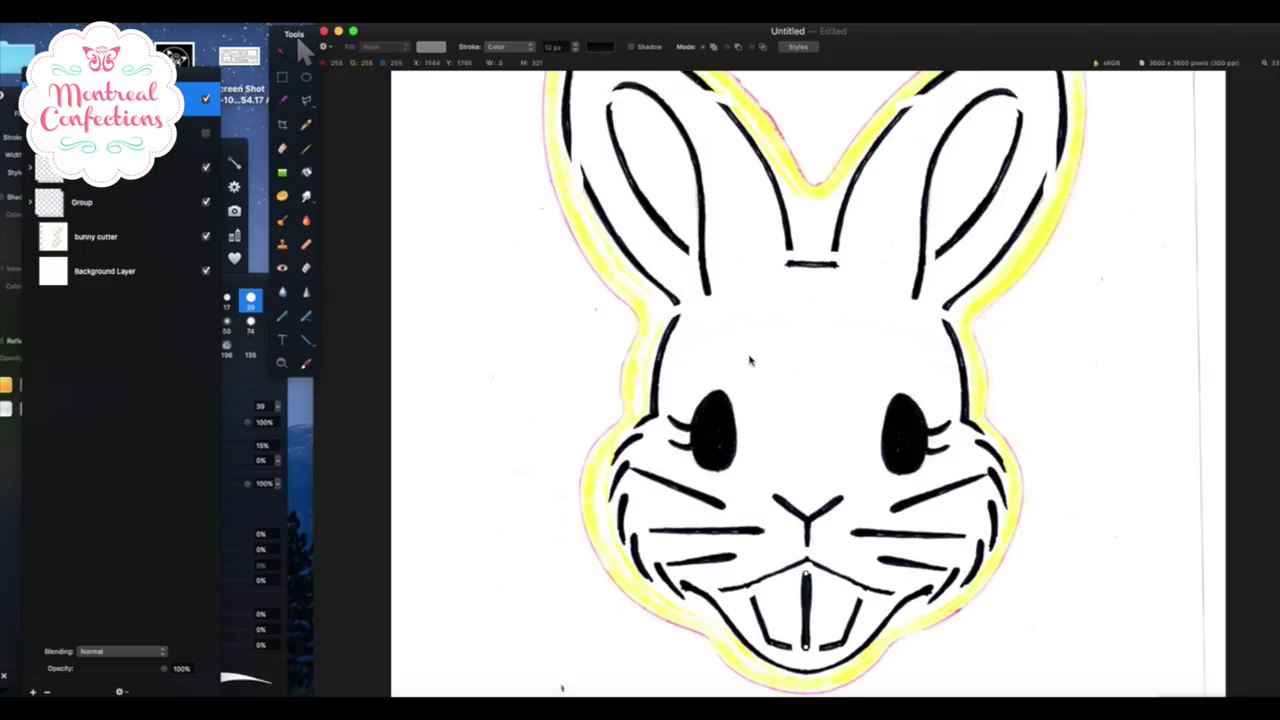
scroll(745, 364, "up", 1)
scroll(749, 363, "down", 2)
scroll(749, 363, "up", 3)
scroll(786, 409, "down", 1)
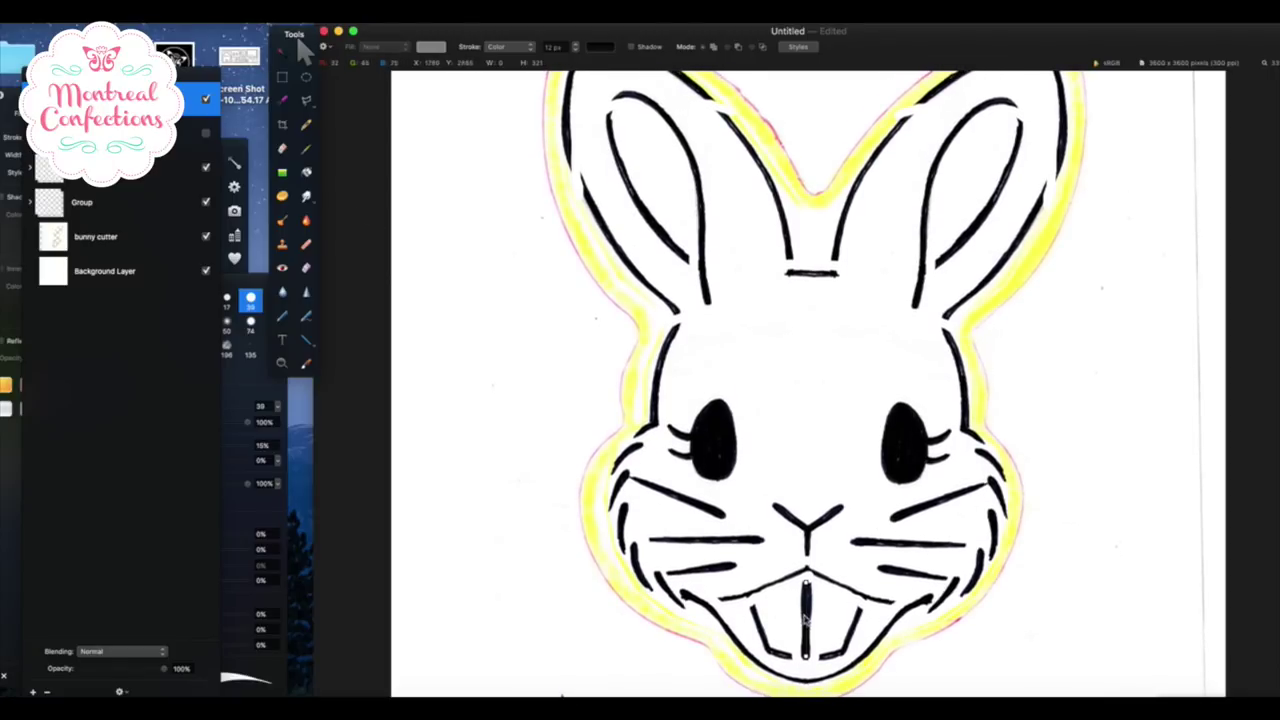
Step: Show the top layer's centre tooth line and check the completed symmetrical face
left_click(204, 133)
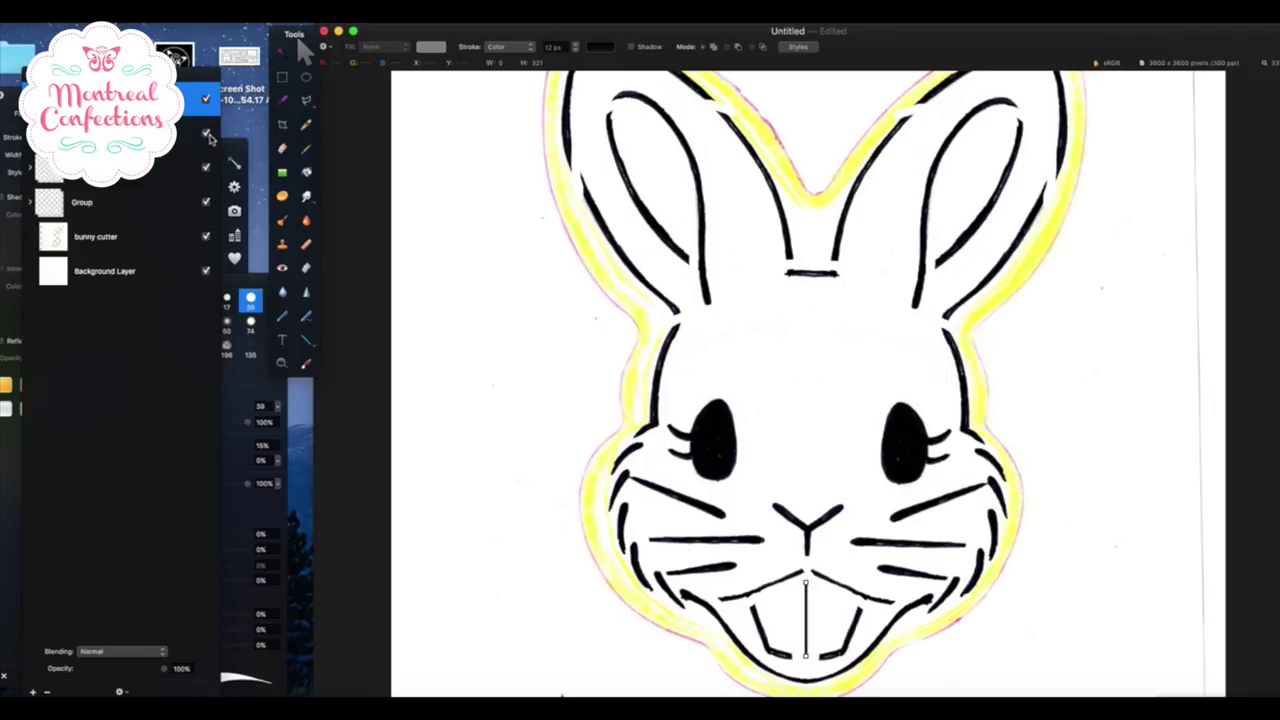
scroll(378, 253, "down", 3)
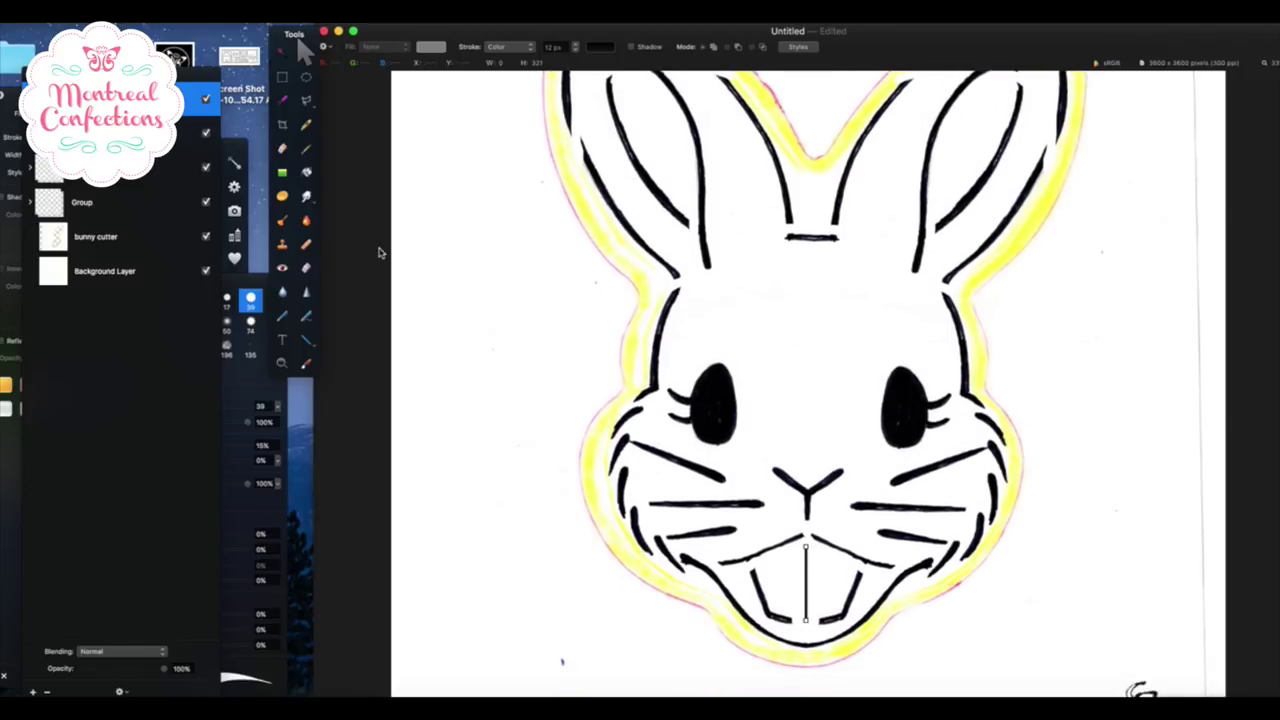
scroll(378, 253, "up", 3)
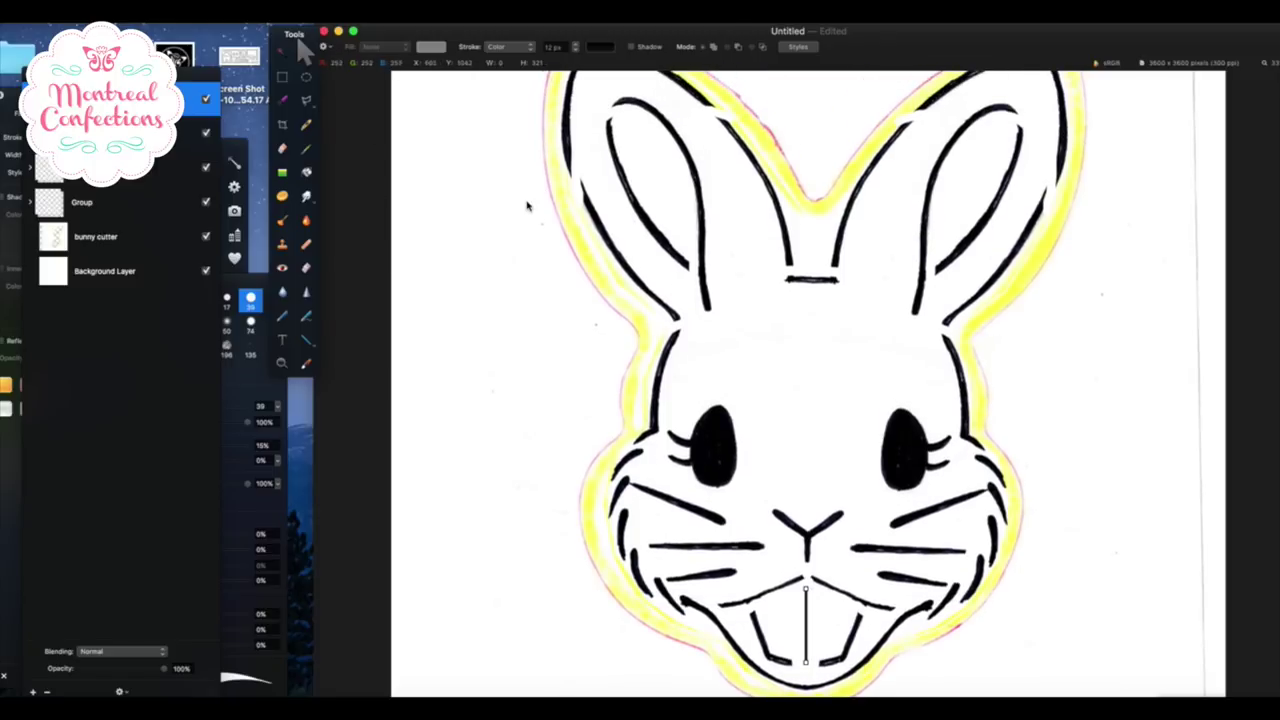
scroll(622, 205, "down", 2)
scroll(514, 177, "up", 3)
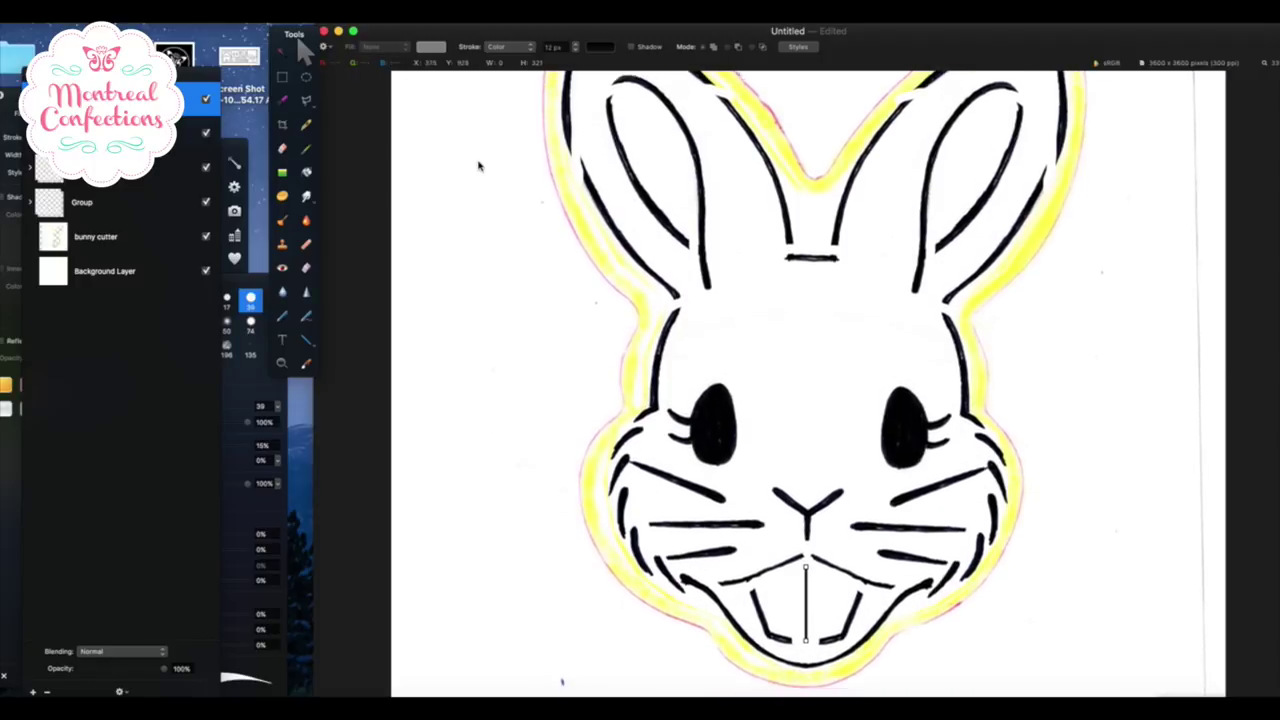
scroll(479, 166, "up", 3)
scroll(477, 163, "down", 2)
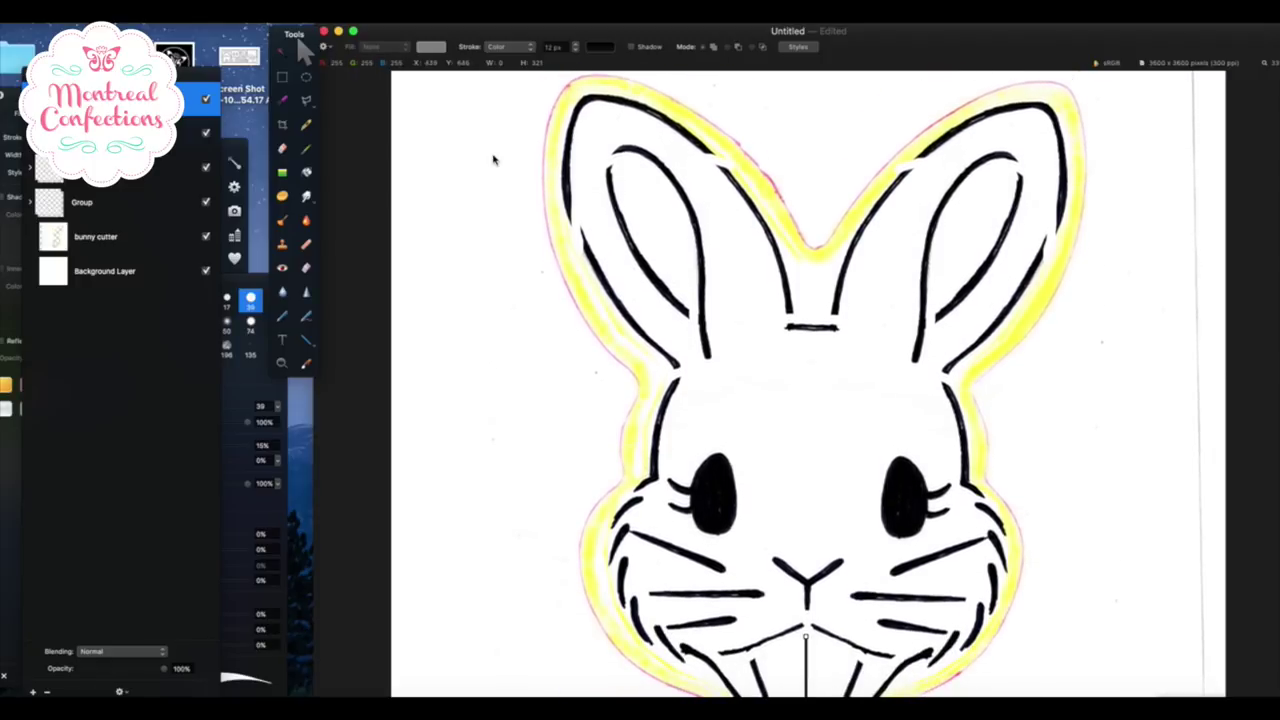
scroll(503, 179, "down", 2)
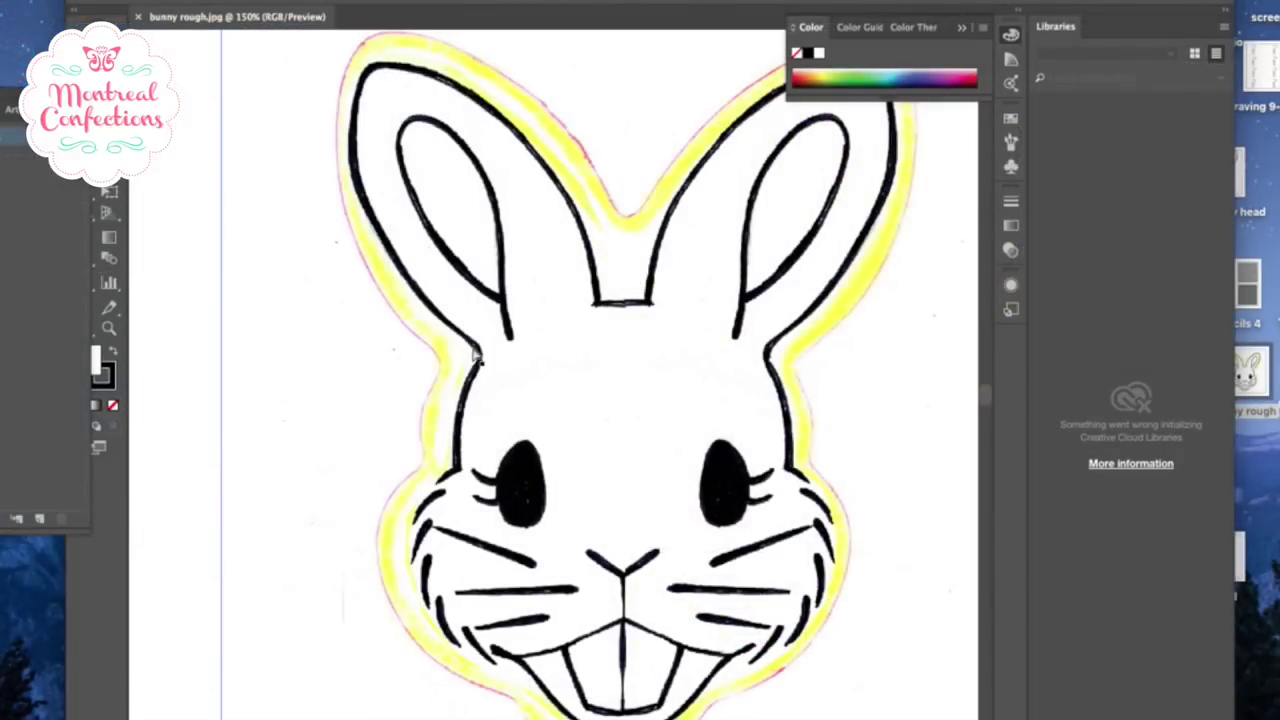
scroll(561, 356, "right", 2)
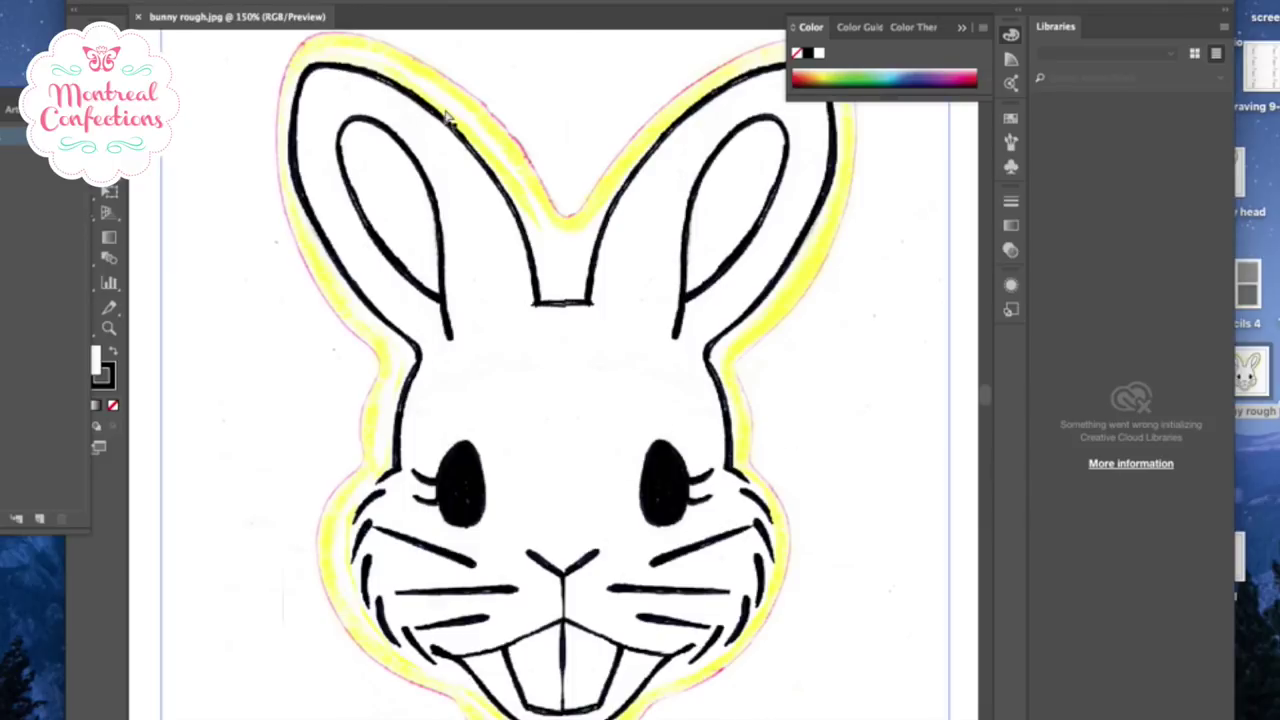
key("super+equal")
key("super+equal")
key("super+equal")
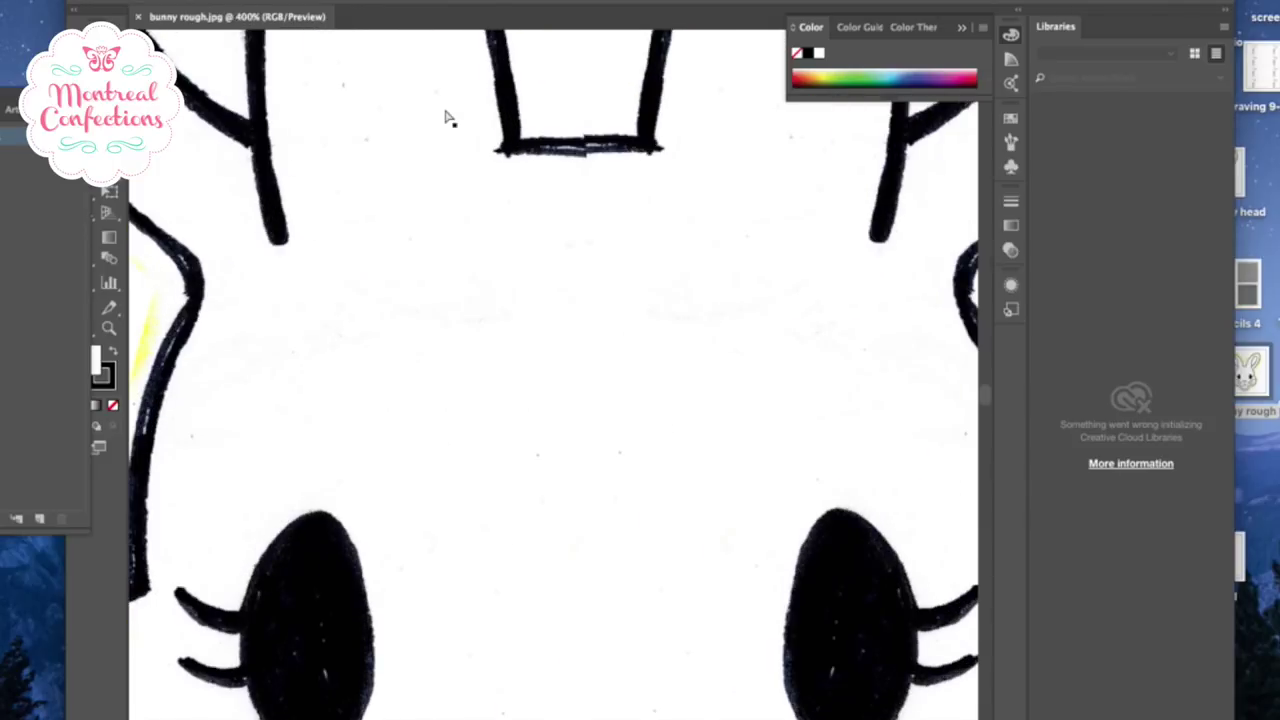
scroll(626, 192, "up", 10)
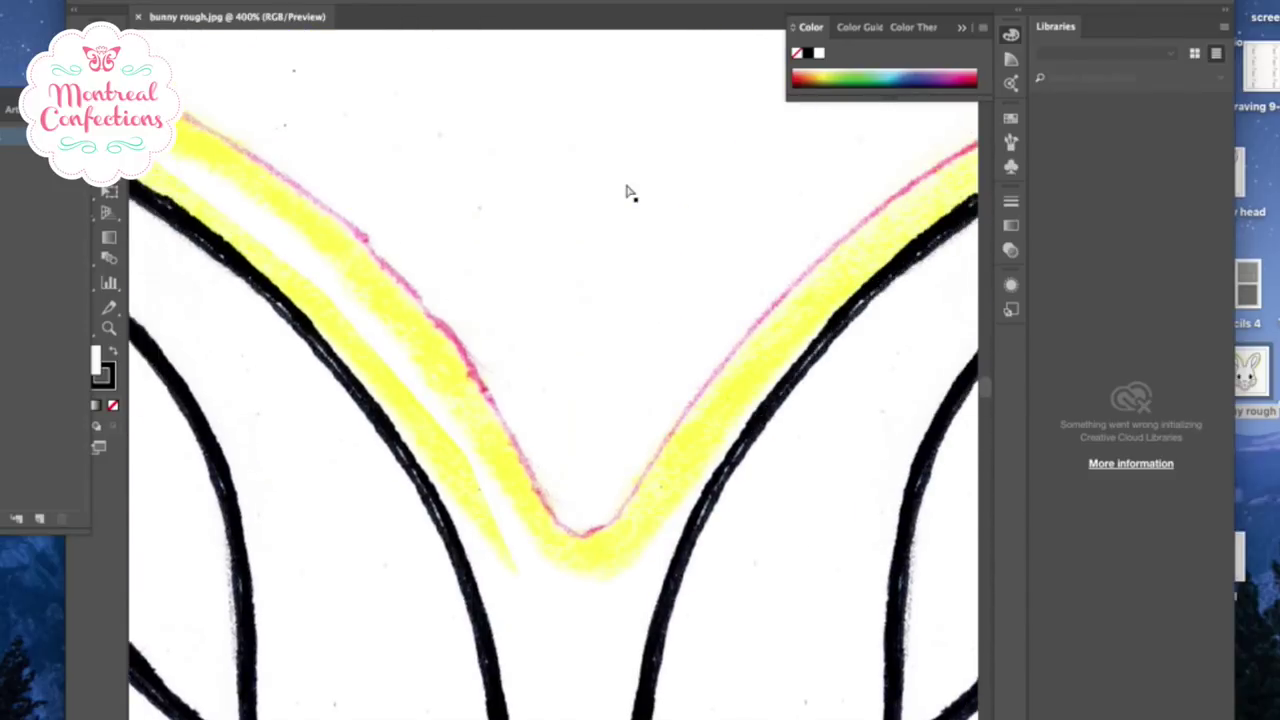
scroll(814, 391, "right", 5)
scroll(814, 391, "left", 4)
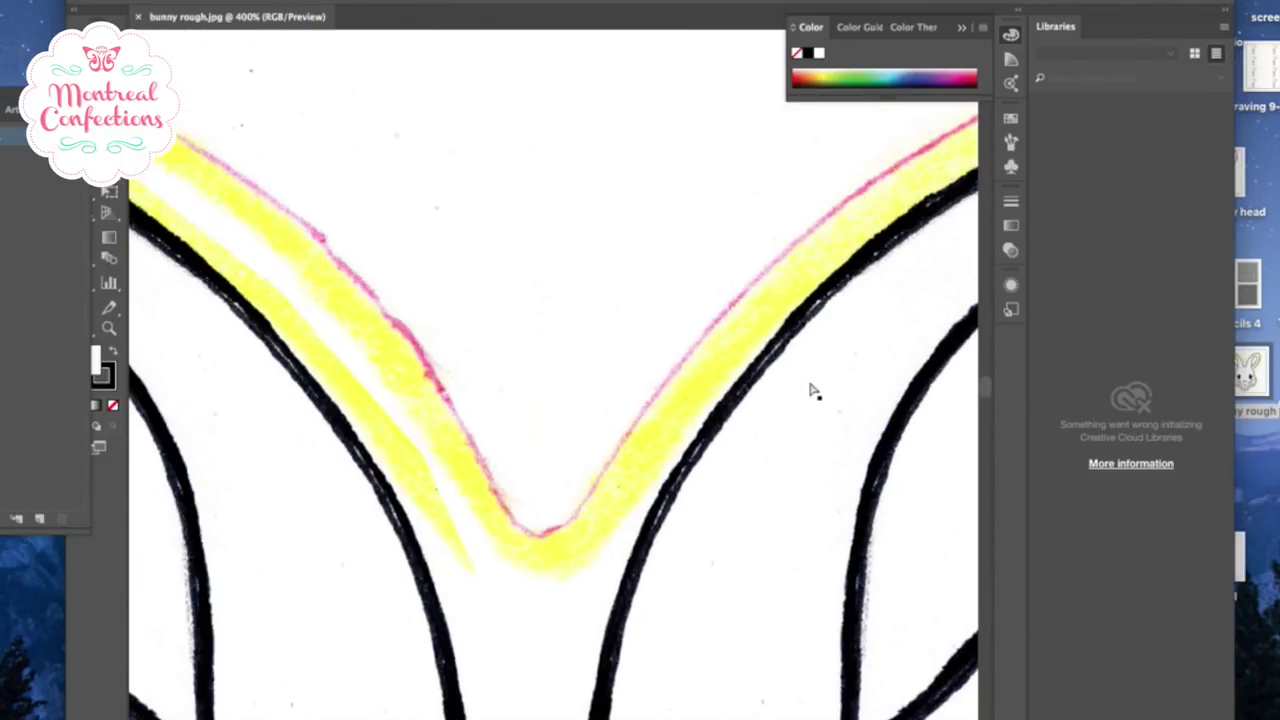
key("super+minus")
key("super+minus")
key("super+minus")
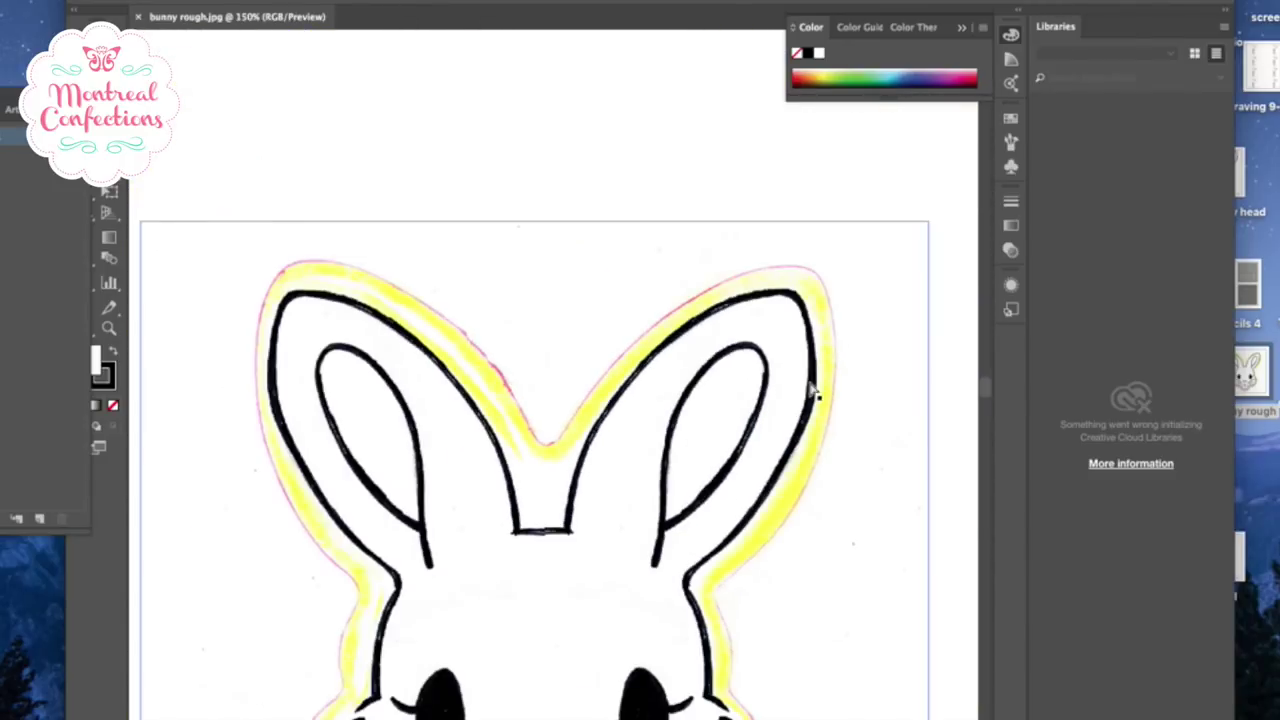
scroll(766, 394, "down", 6)
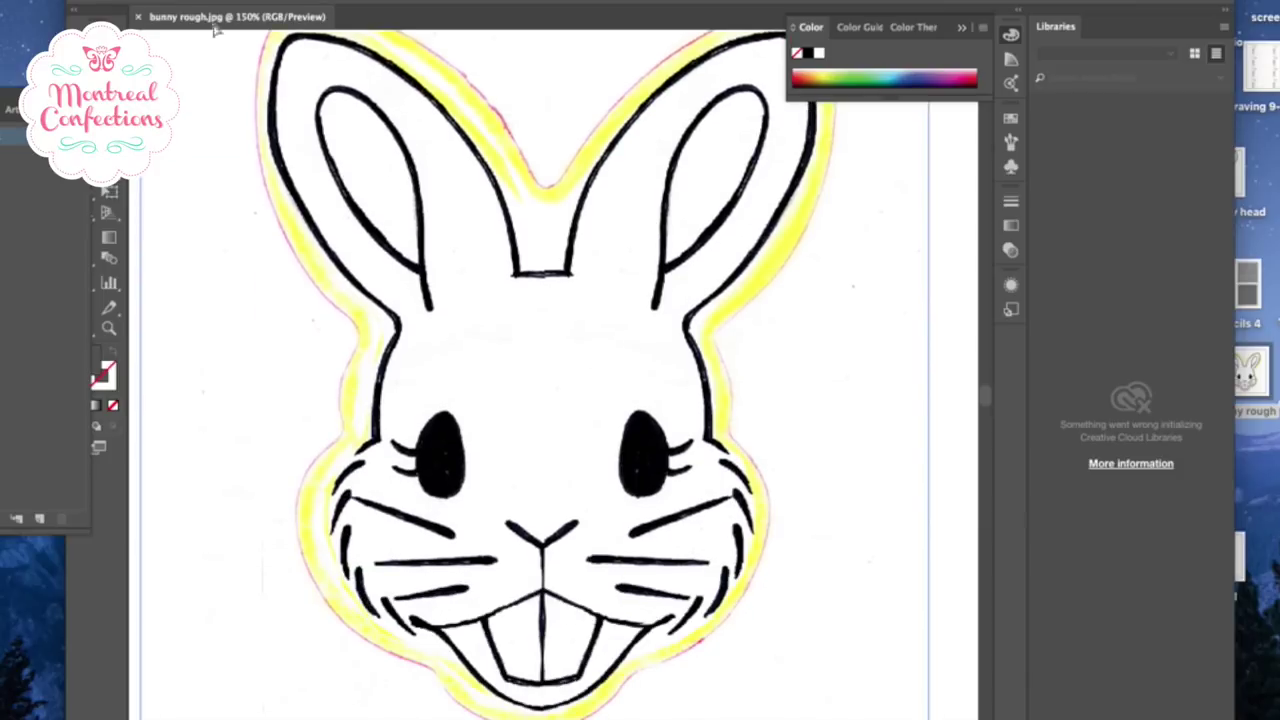
left_click(65, 2)
mouse_move(71, 400)
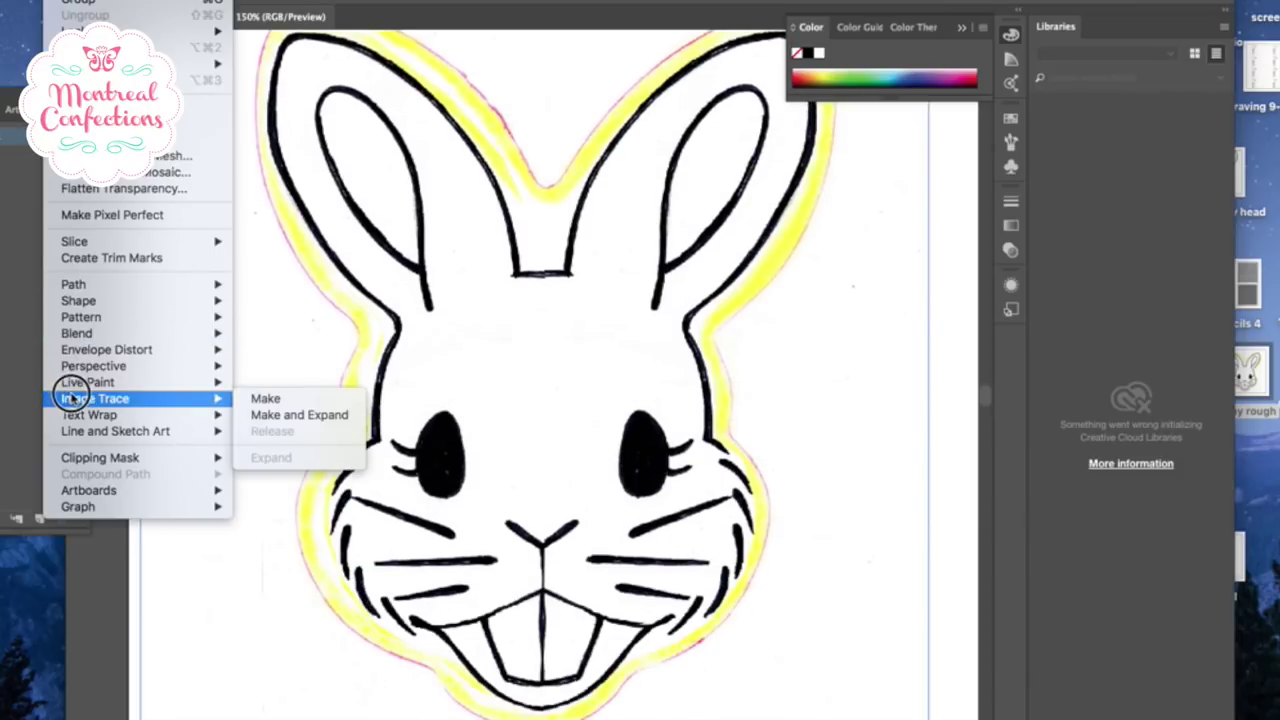
left_click(298, 400)
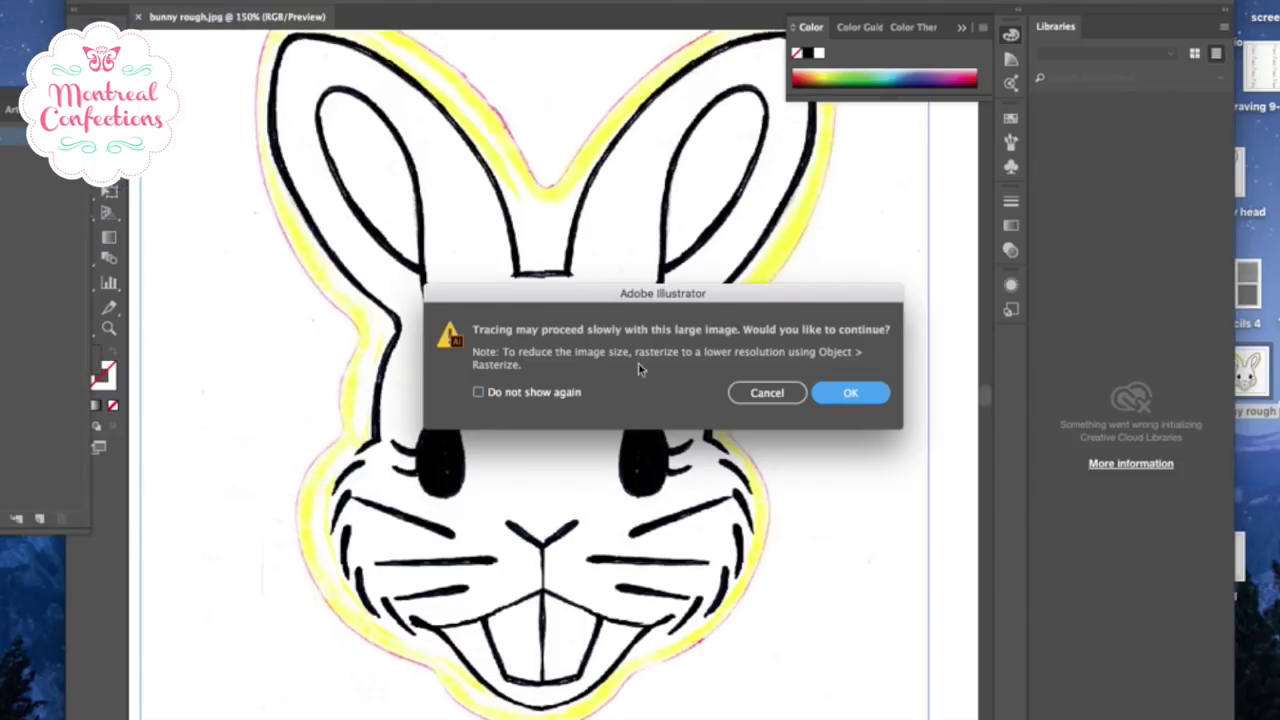
left_click(848, 396)
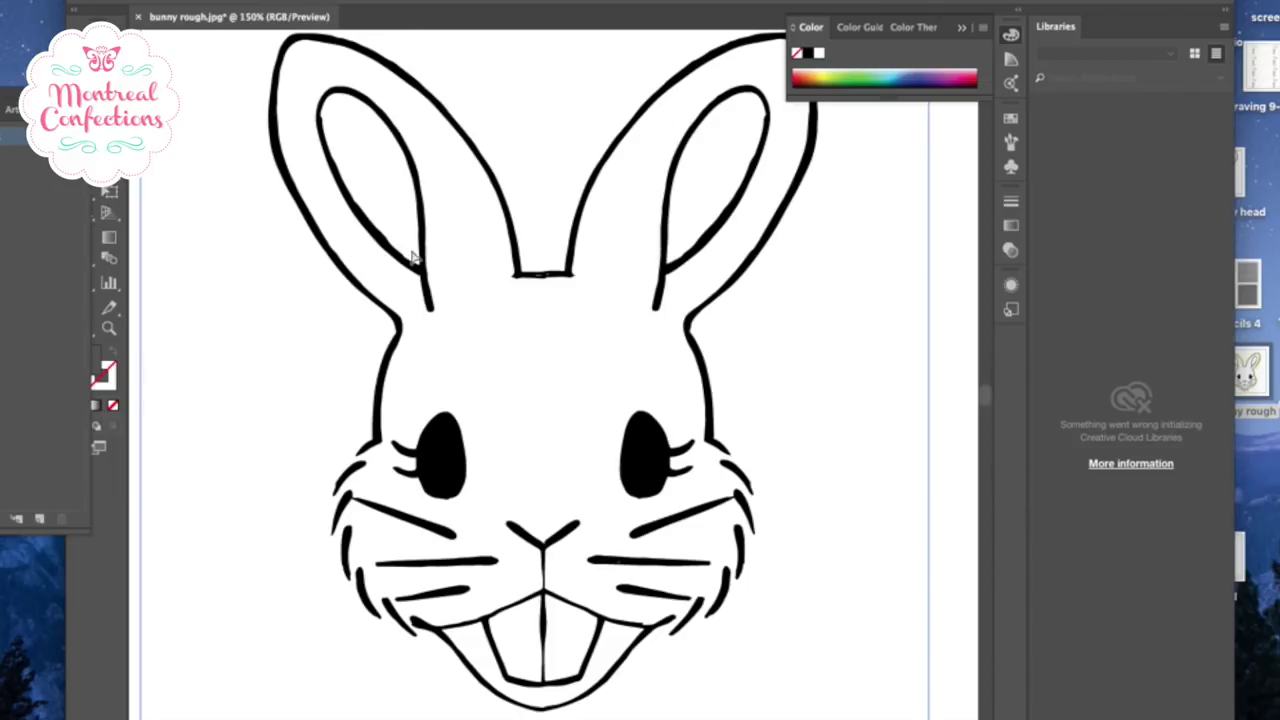
scroll(413, 258, "up", 4)
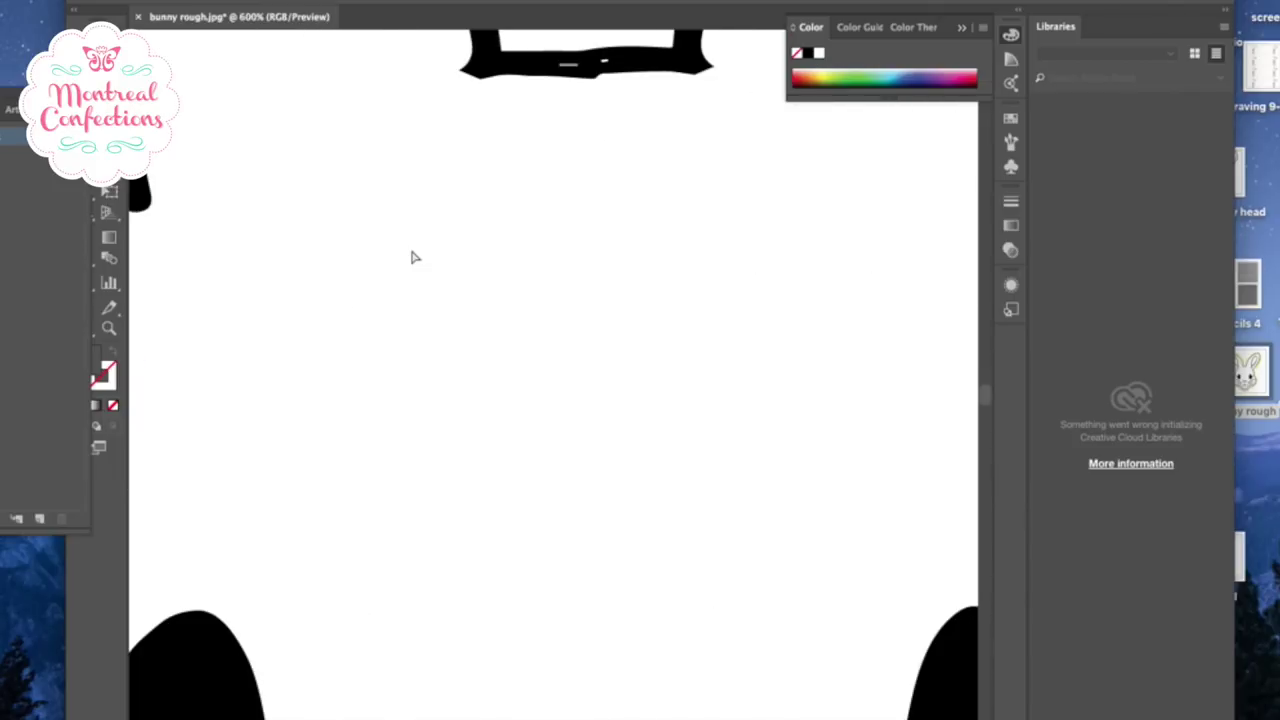
scroll(413, 258, "up", 12)
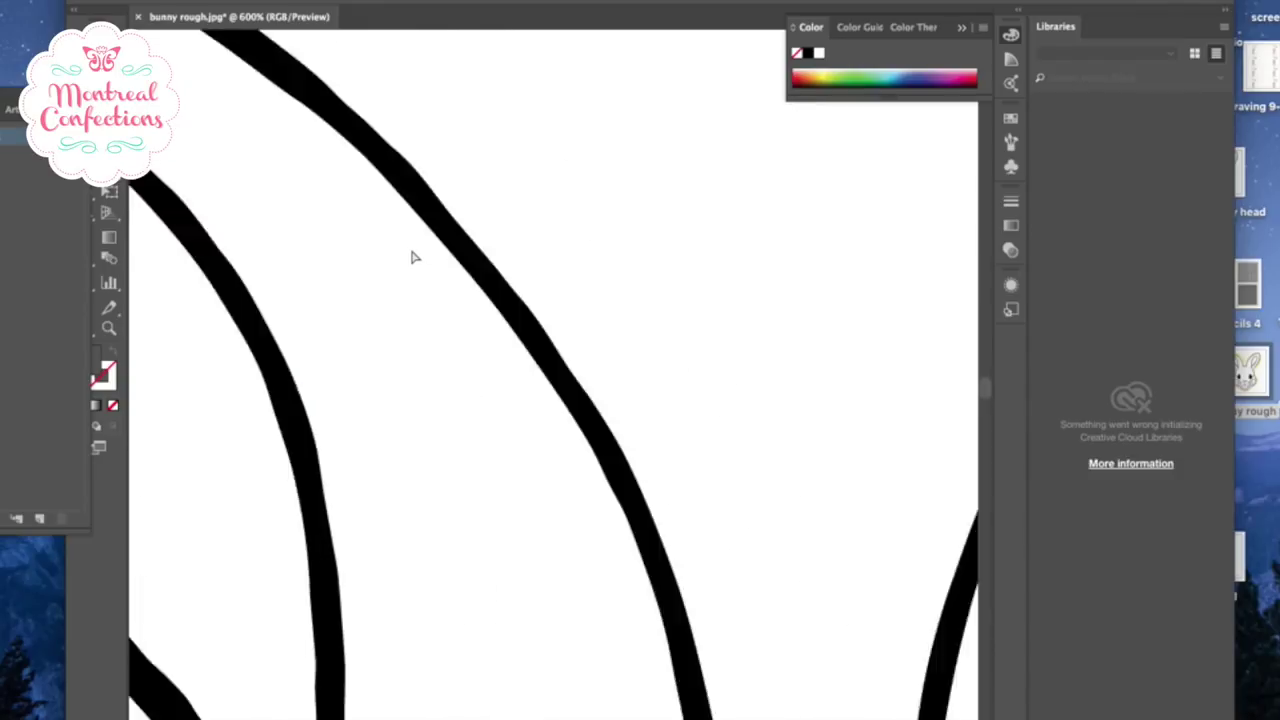
scroll(413, 258, "up", 3)
scroll(413, 258, "down", 8)
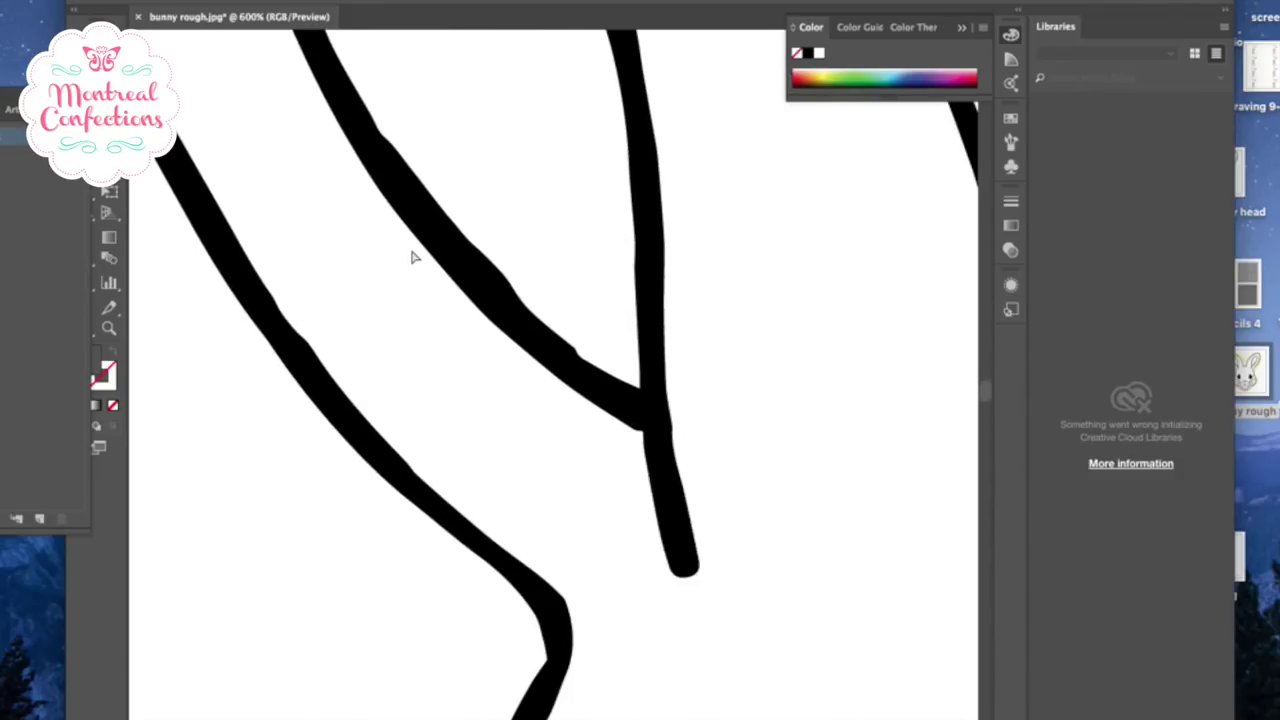
scroll(412, 256, "down", 15)
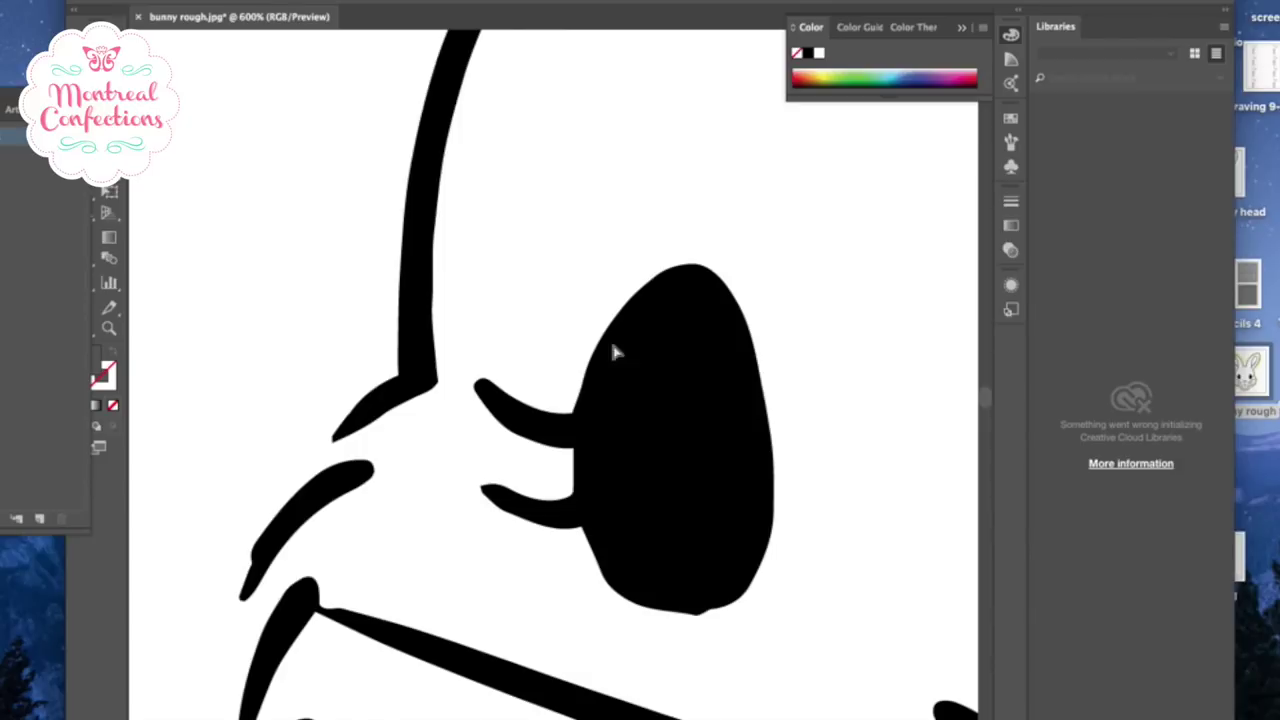
scroll(689, 409, "down", 4)
scroll(689, 409, "right", 8)
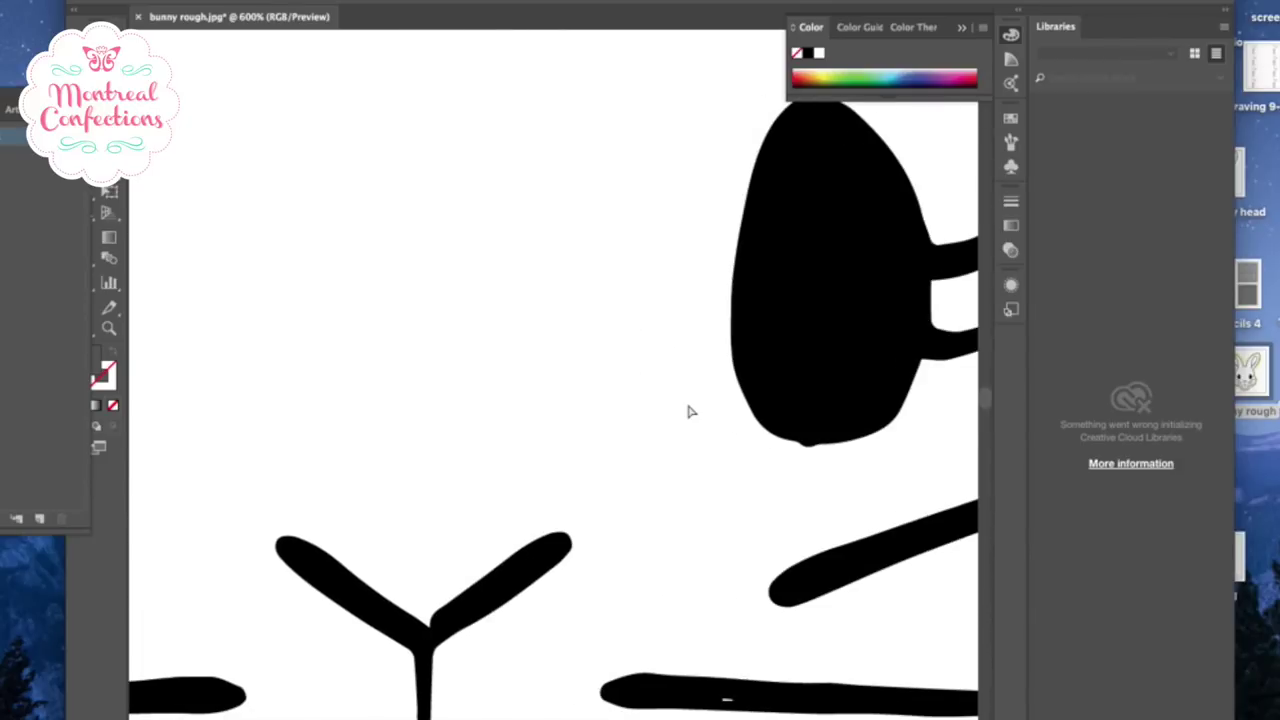
scroll(688, 410, "right", 10)
scroll(688, 410, "up", 3)
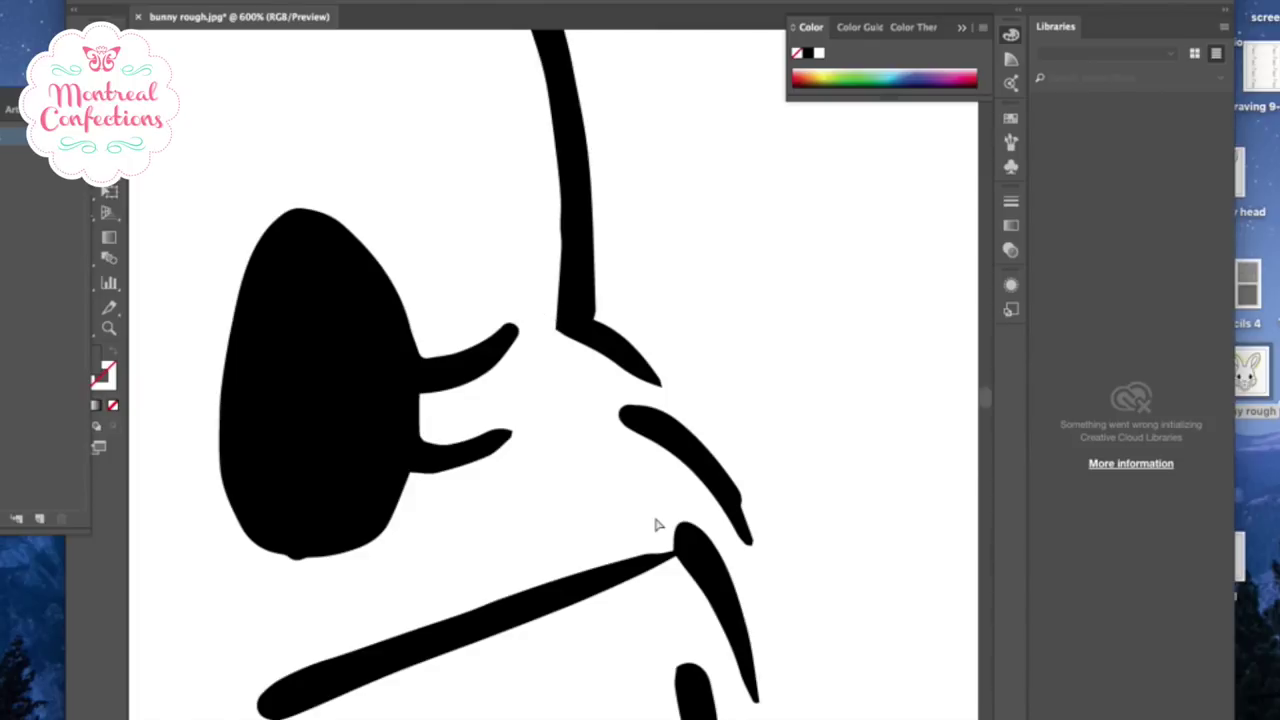
scroll(657, 524, "down", 10)
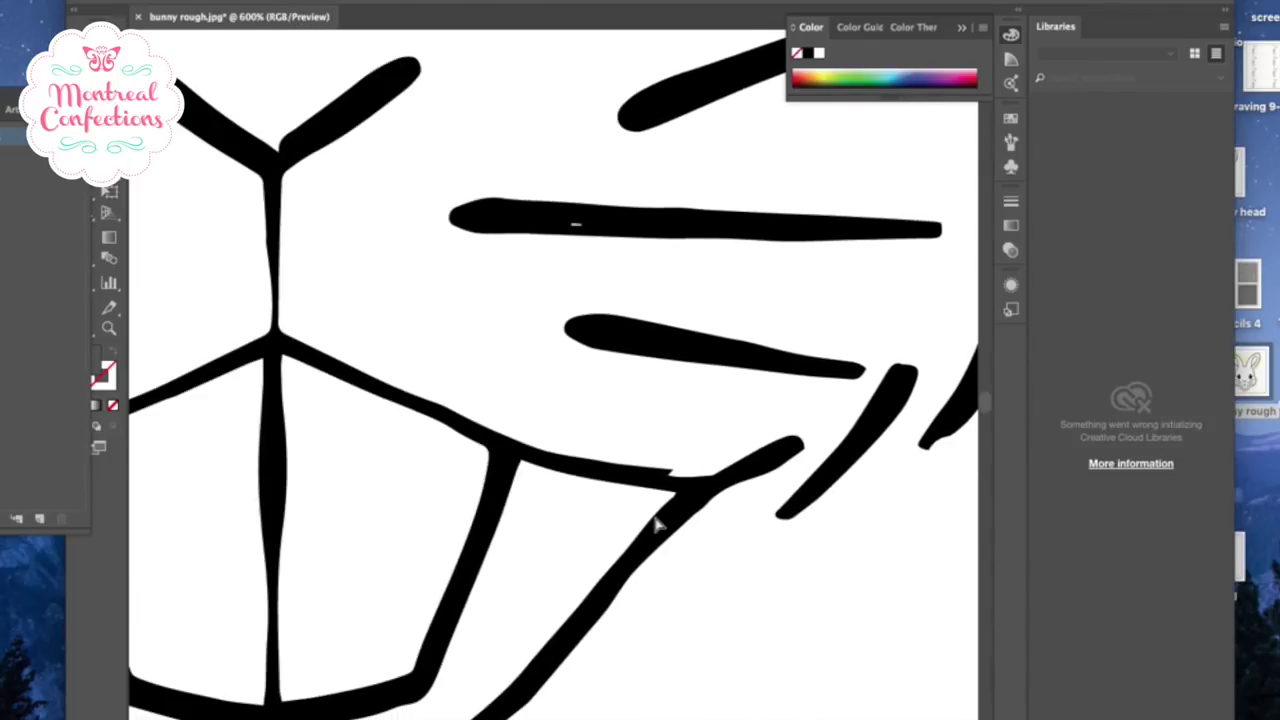
scroll(657, 524, "left", 10)
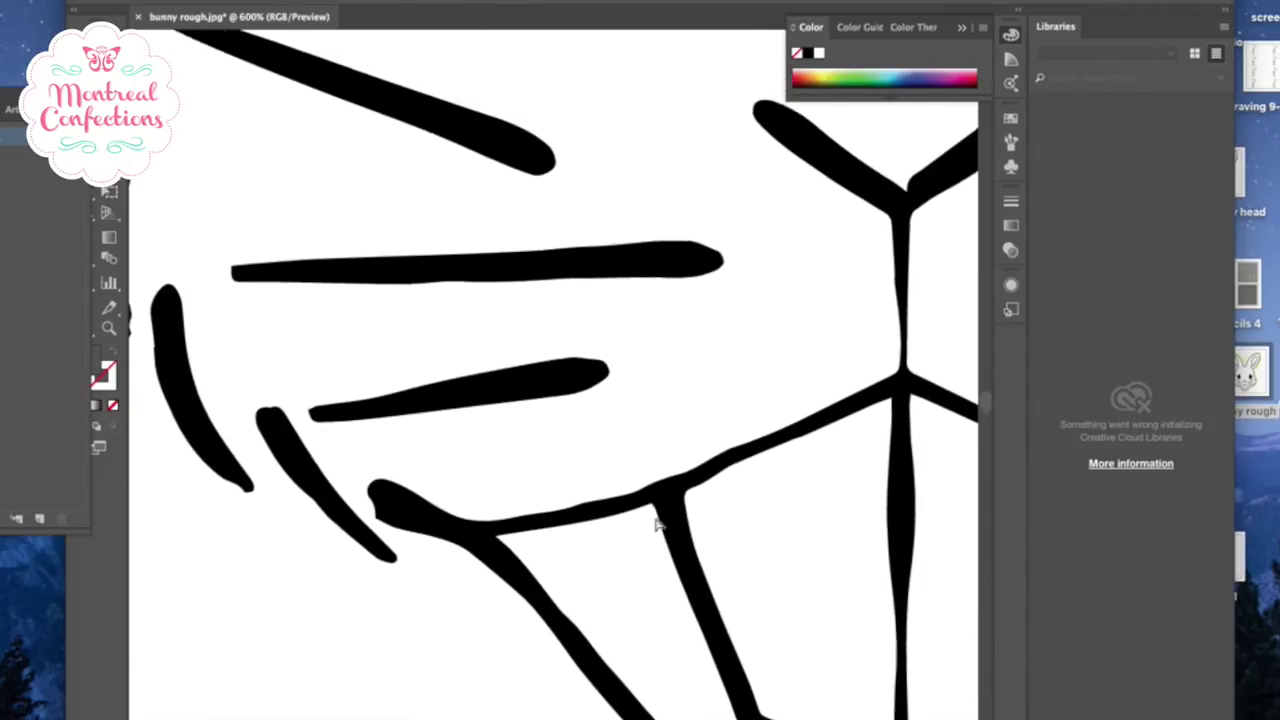
scroll(657, 524, "up", 10)
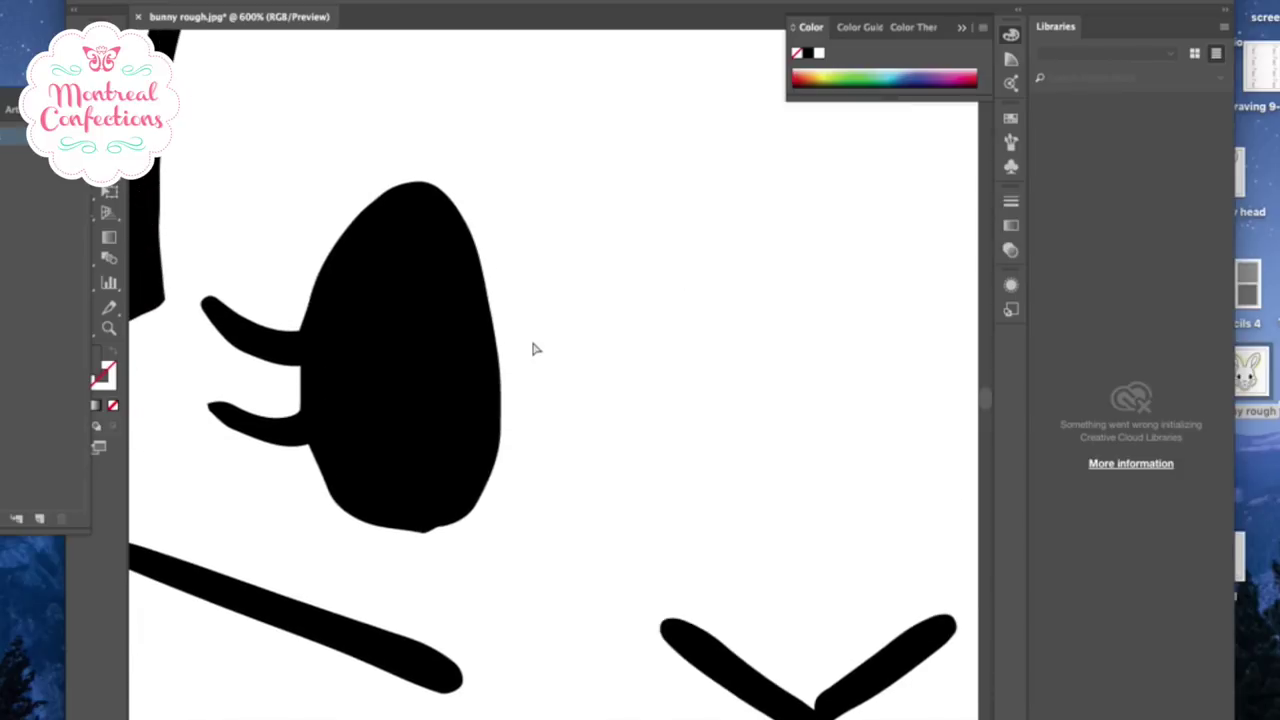
scroll(533, 348, "left", 3)
scroll(533, 348, "down", 2)
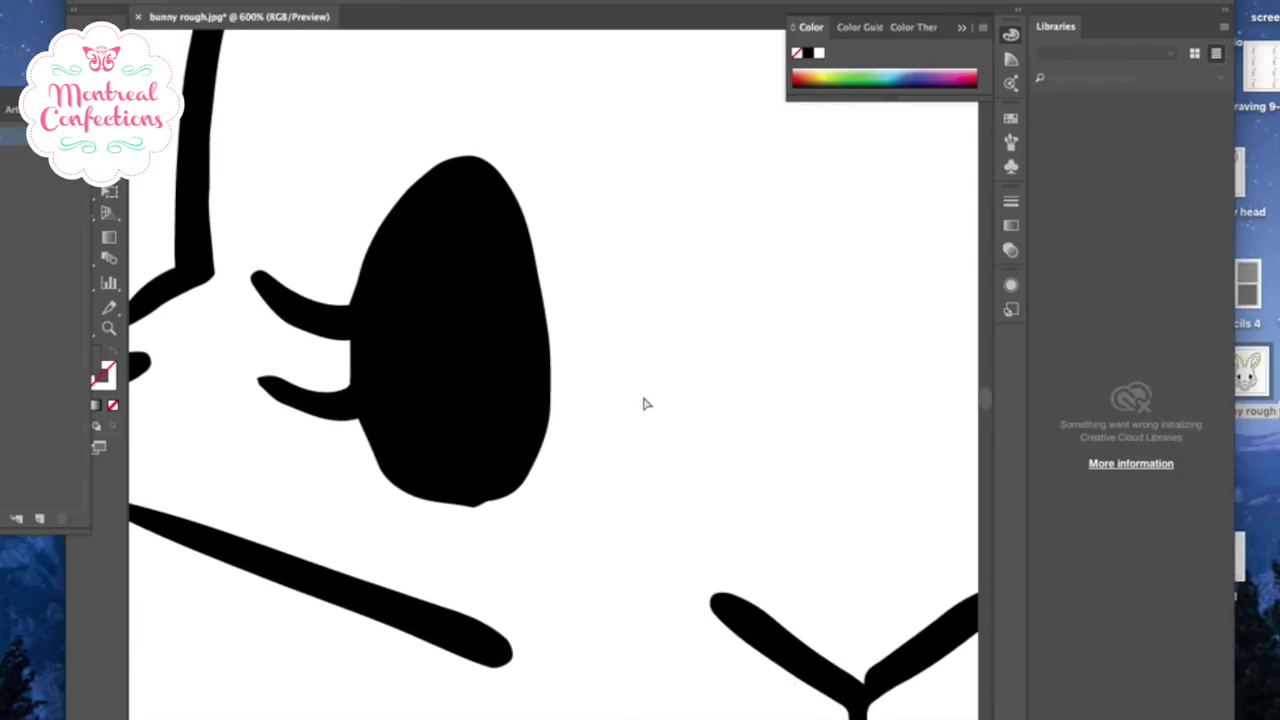
scroll(648, 400, "down", 1)
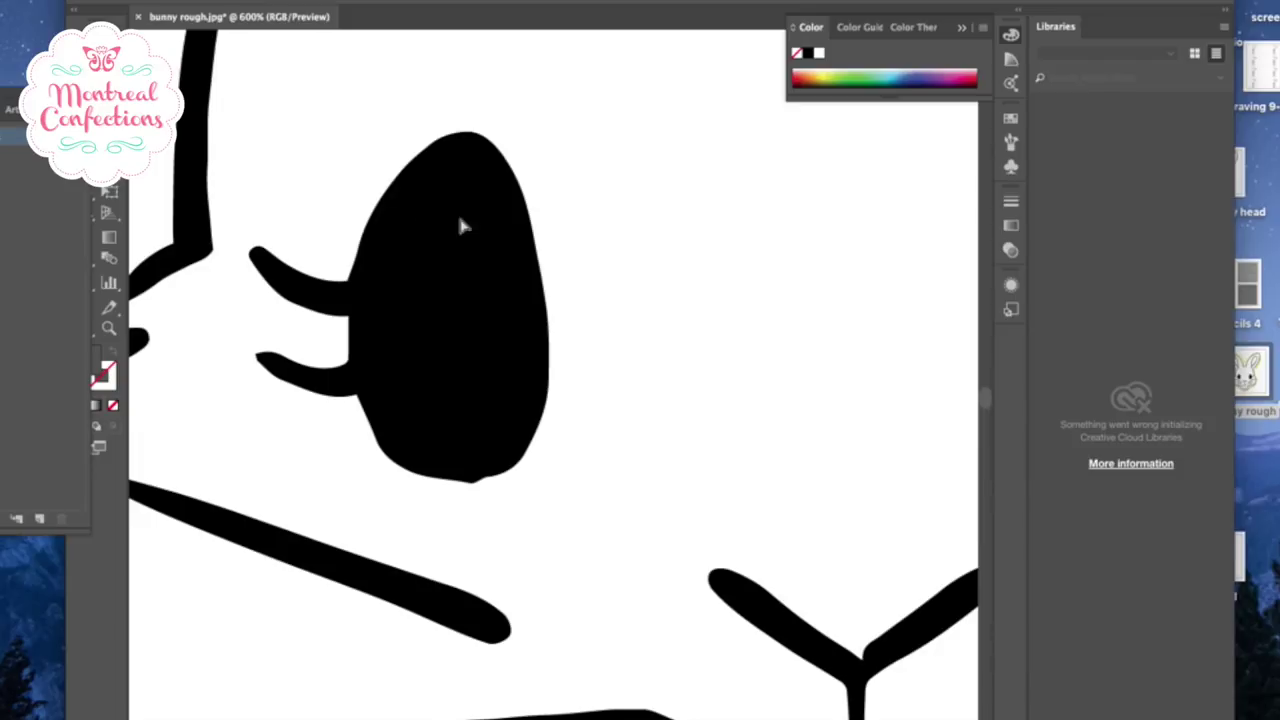
left_click(1096, 11)
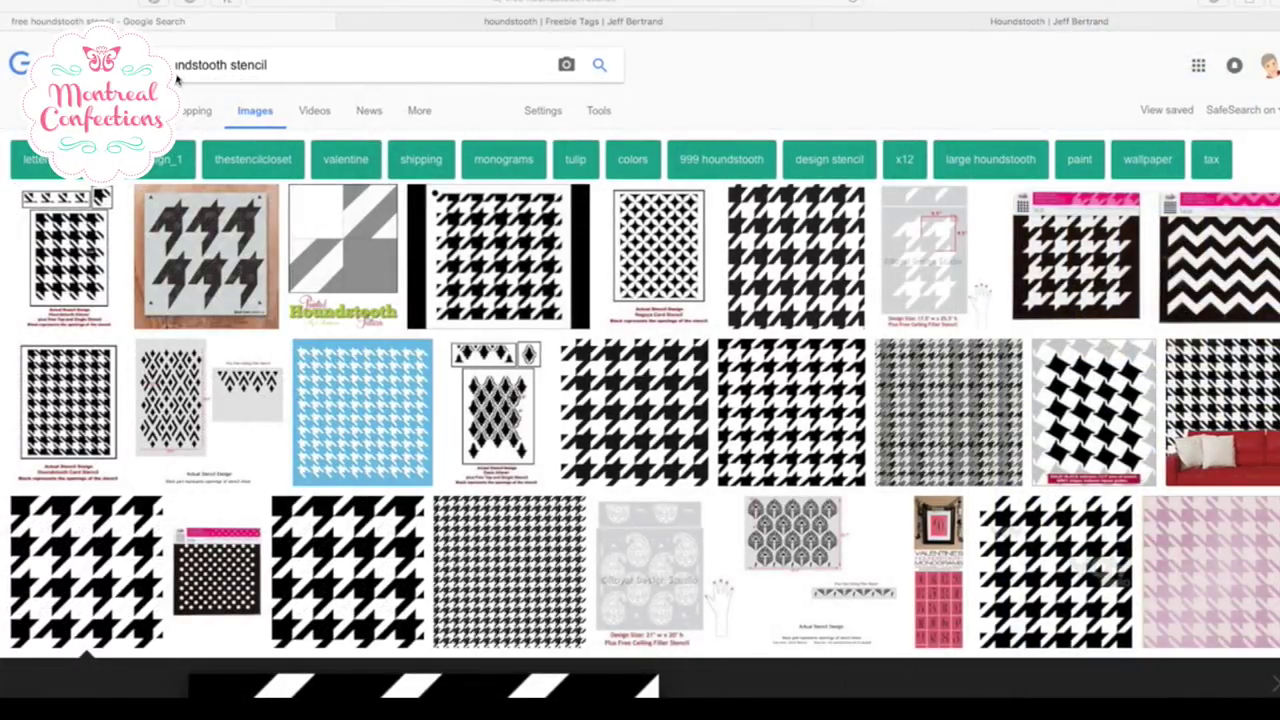
Step: Preview the 600 × 600 black-and-white houndstooth result from Freebie Tags
left_click(428, 268)
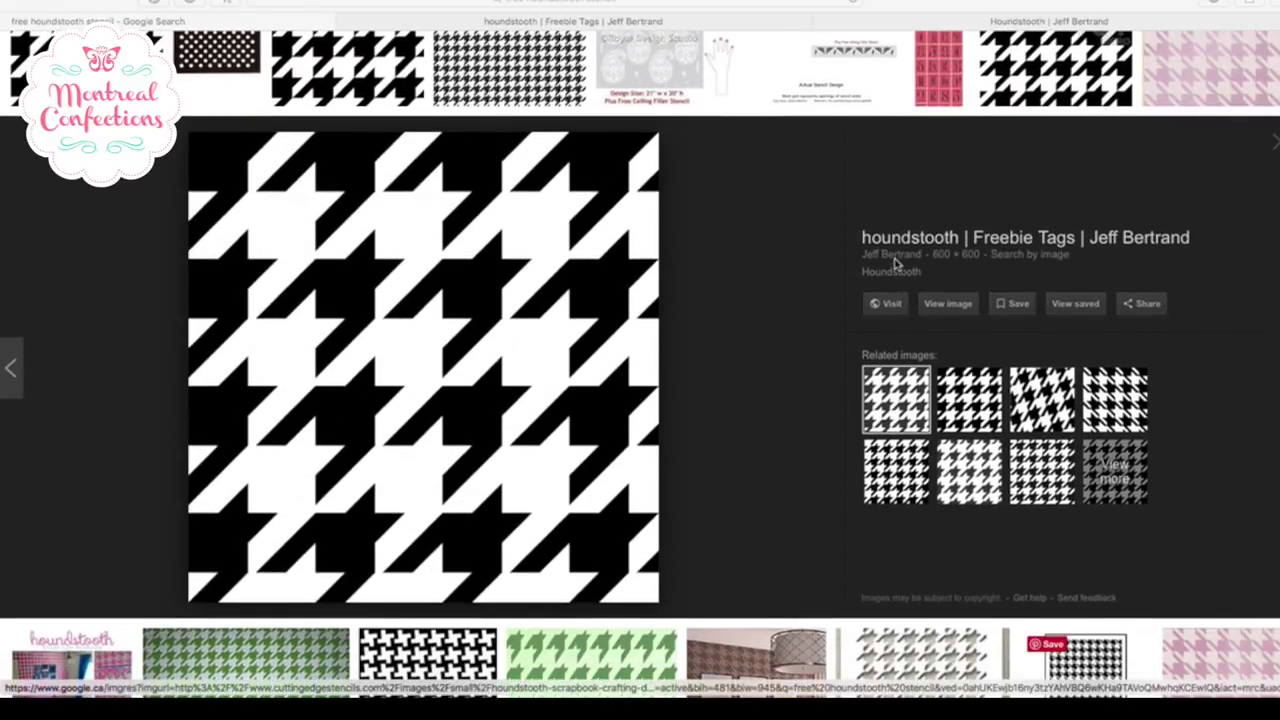
Step: On the freebie site's tab, open the Houndstooth pattern's own post under Patterns
left_click(700, 21)
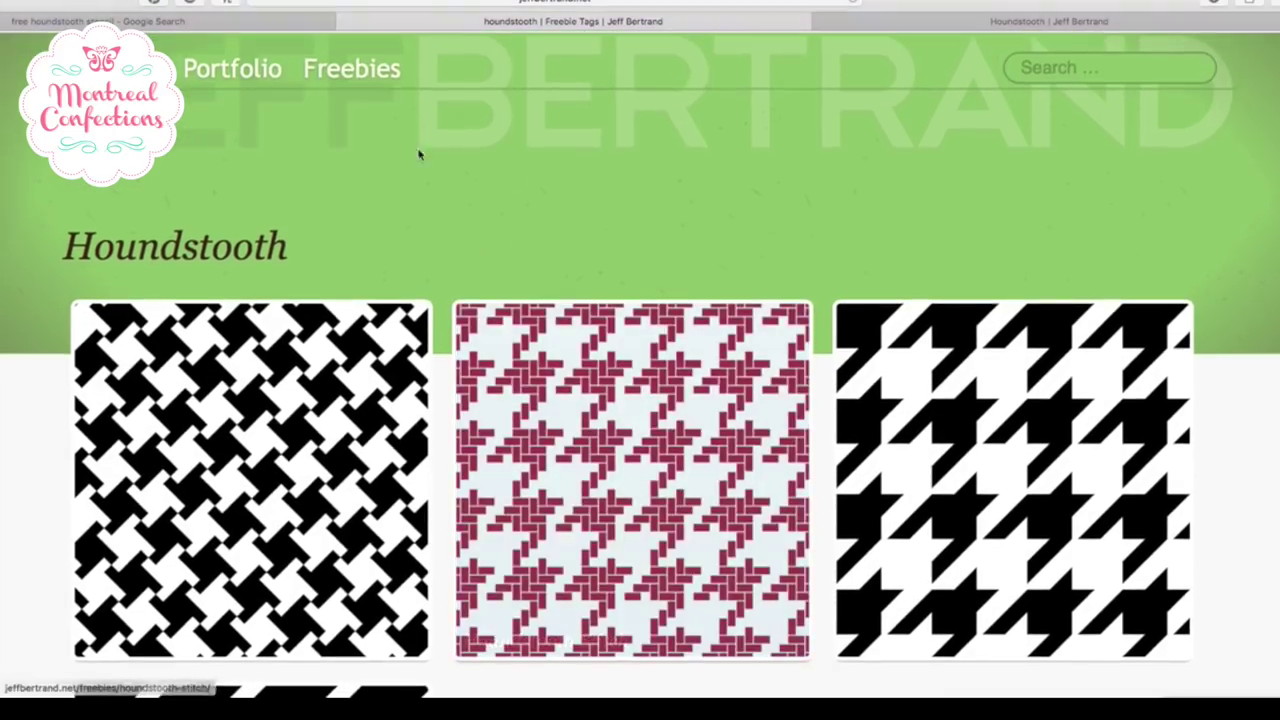
mouse_move(352, 70)
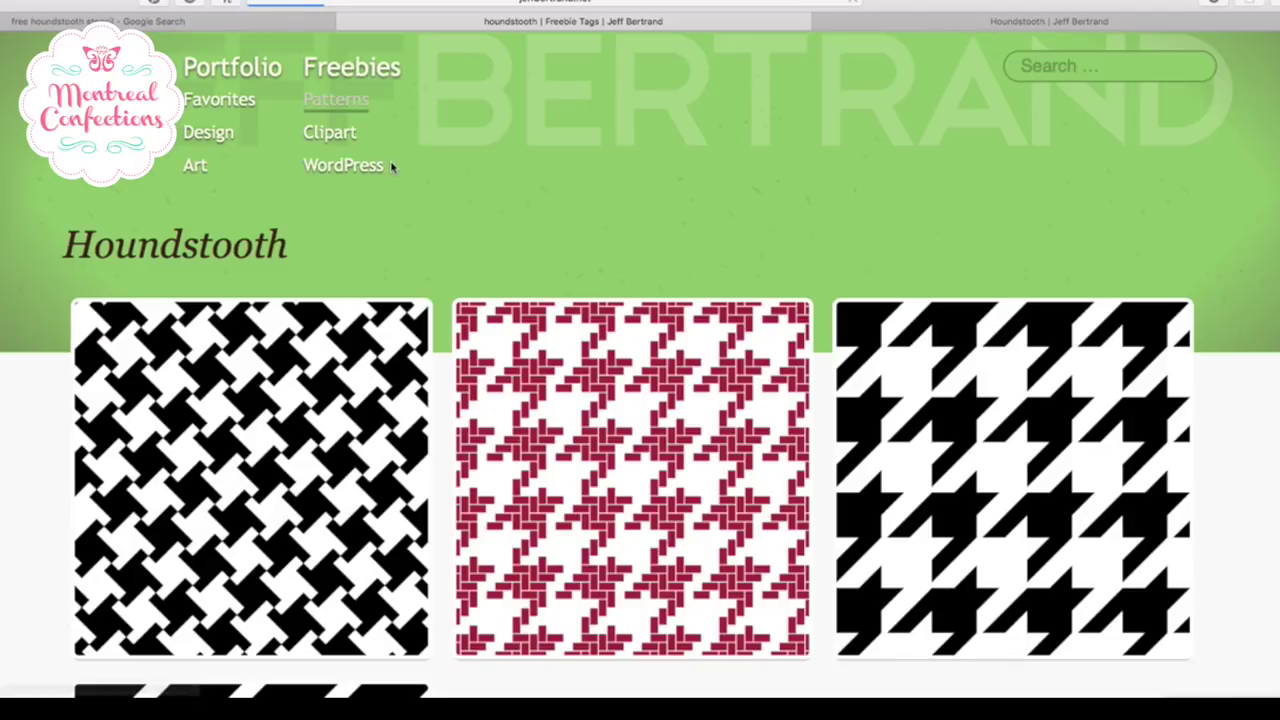
scroll(392, 165, "down", 3)
scroll(392, 165, "down", 15)
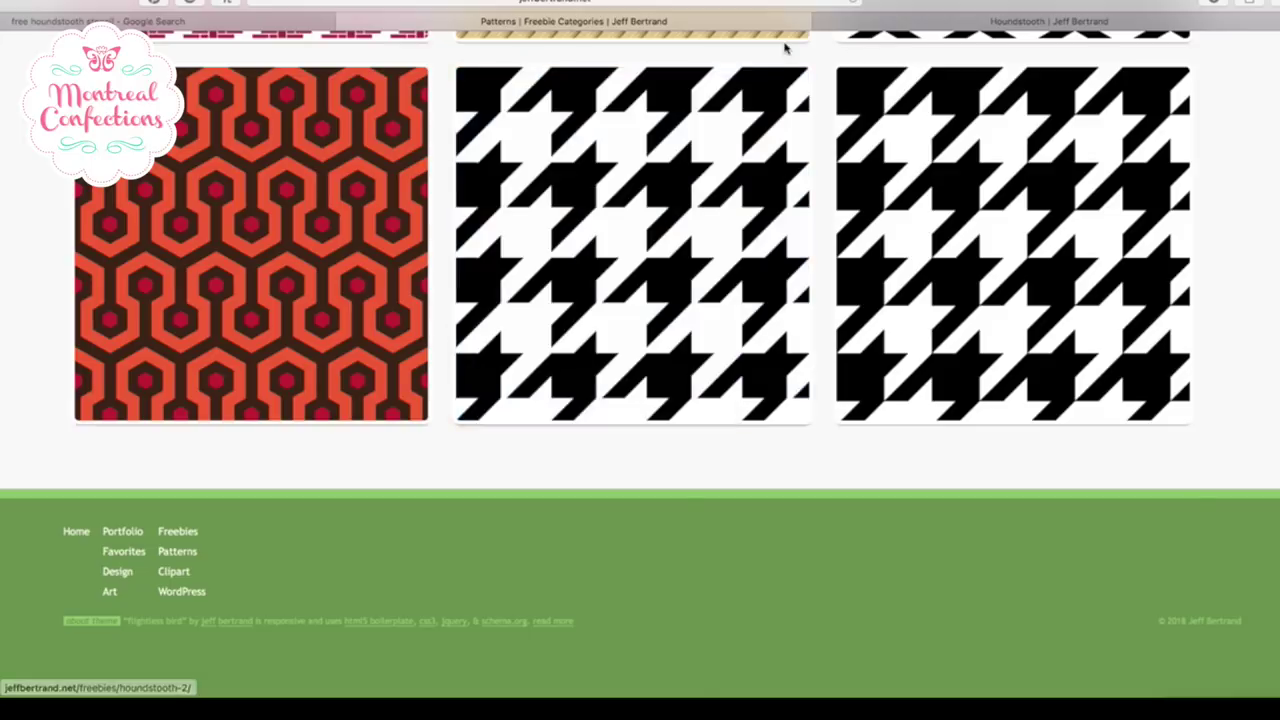
left_click(670, 180)
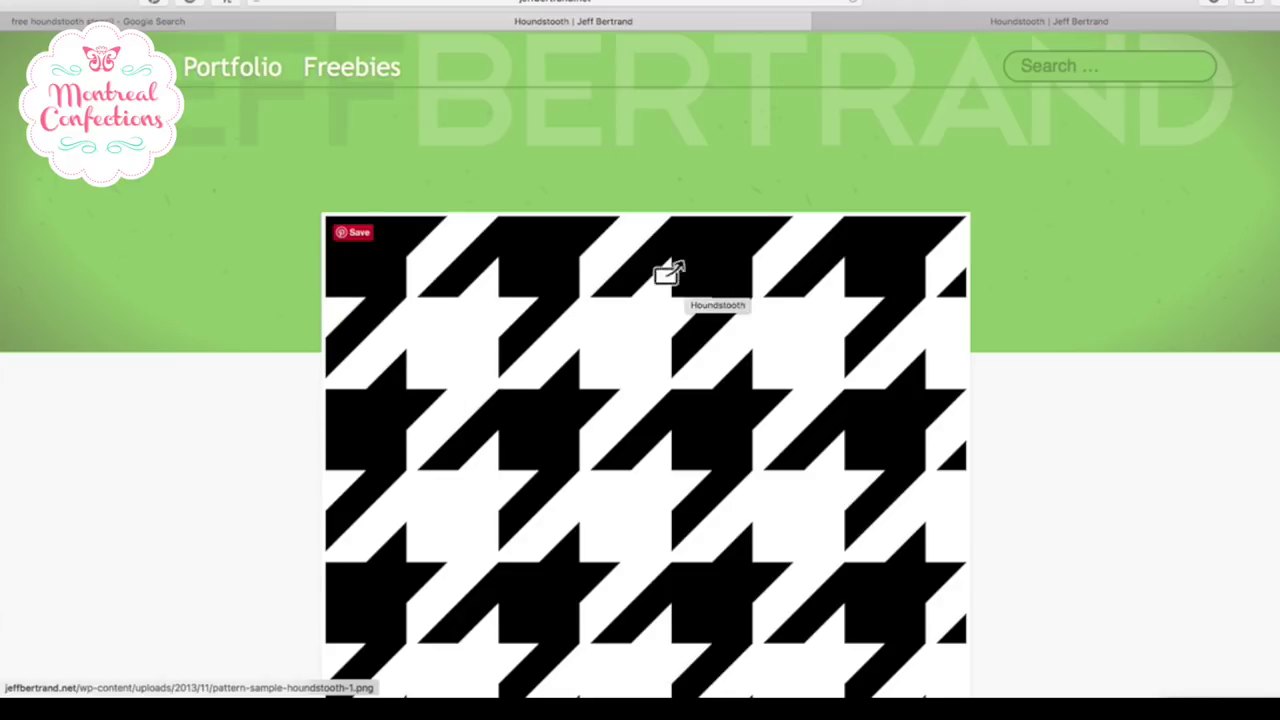
scroll(438, 424, "down", 5)
scroll(441, 426, "up", 1)
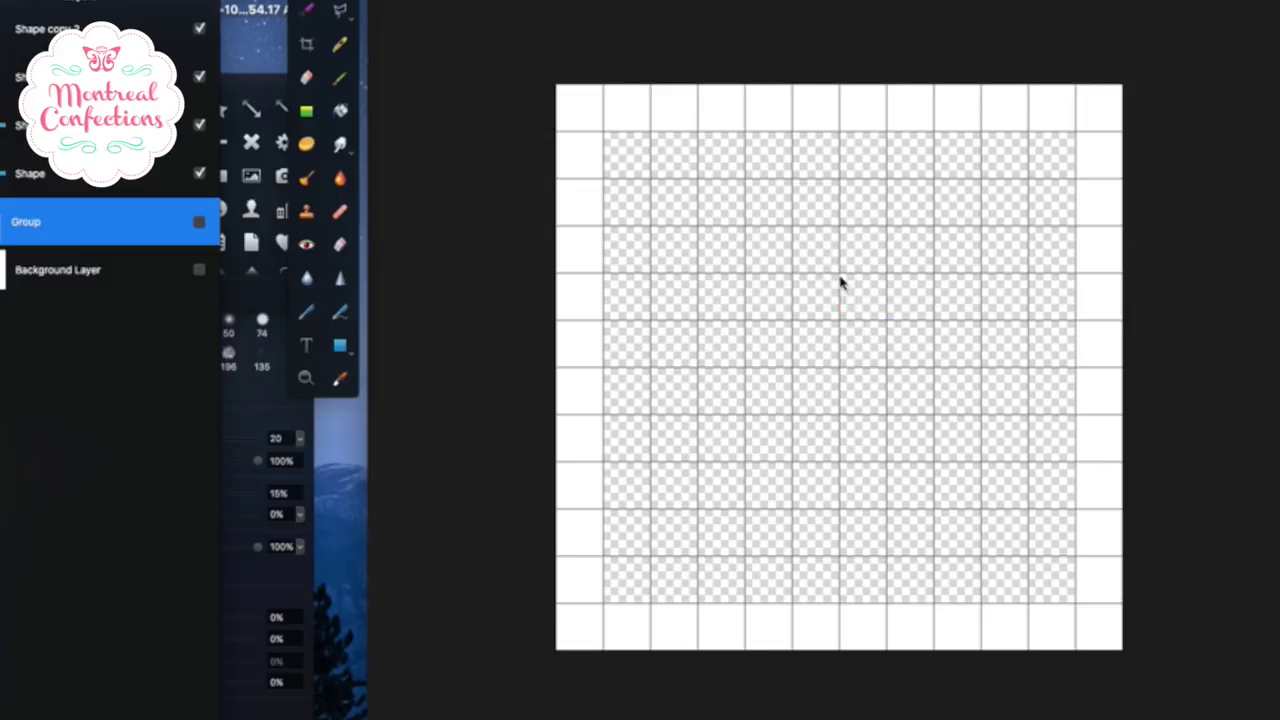
Step: Add the houndstooth image, show the tall column, hide the small image, and select its group
left_click_drag(840, 280, 840, 278)
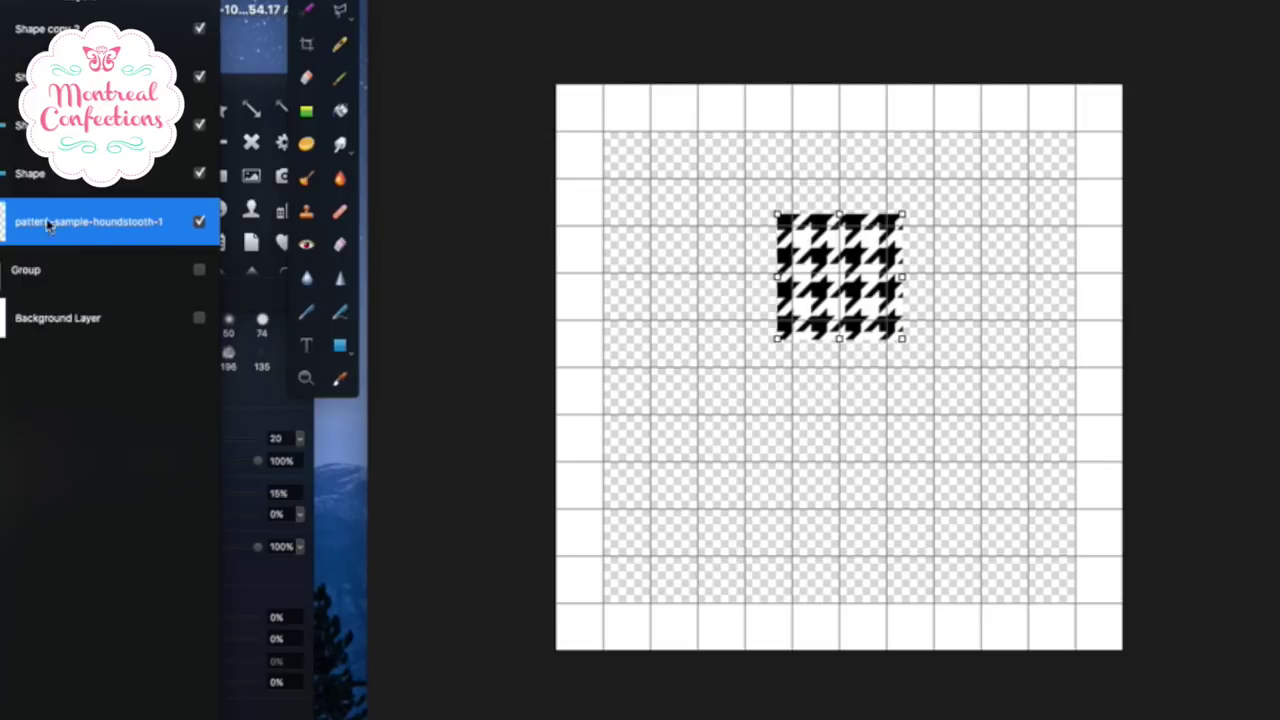
left_click(199, 269)
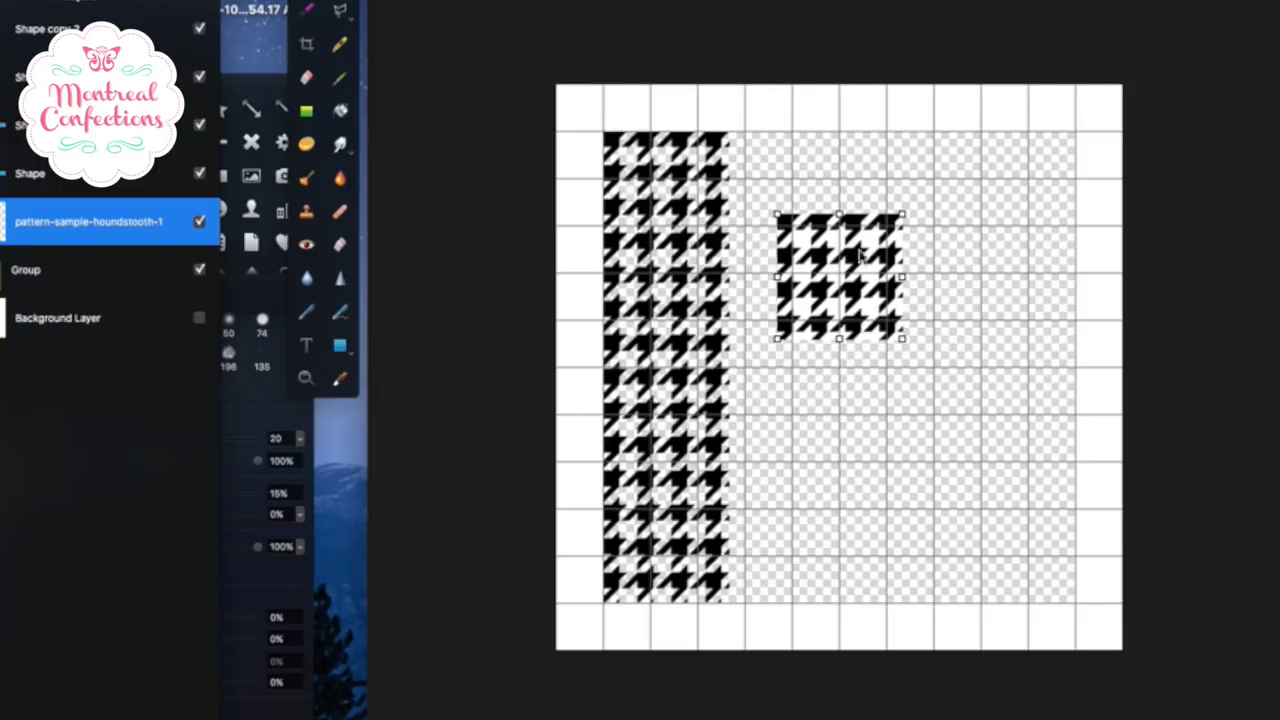
left_click(199, 222)
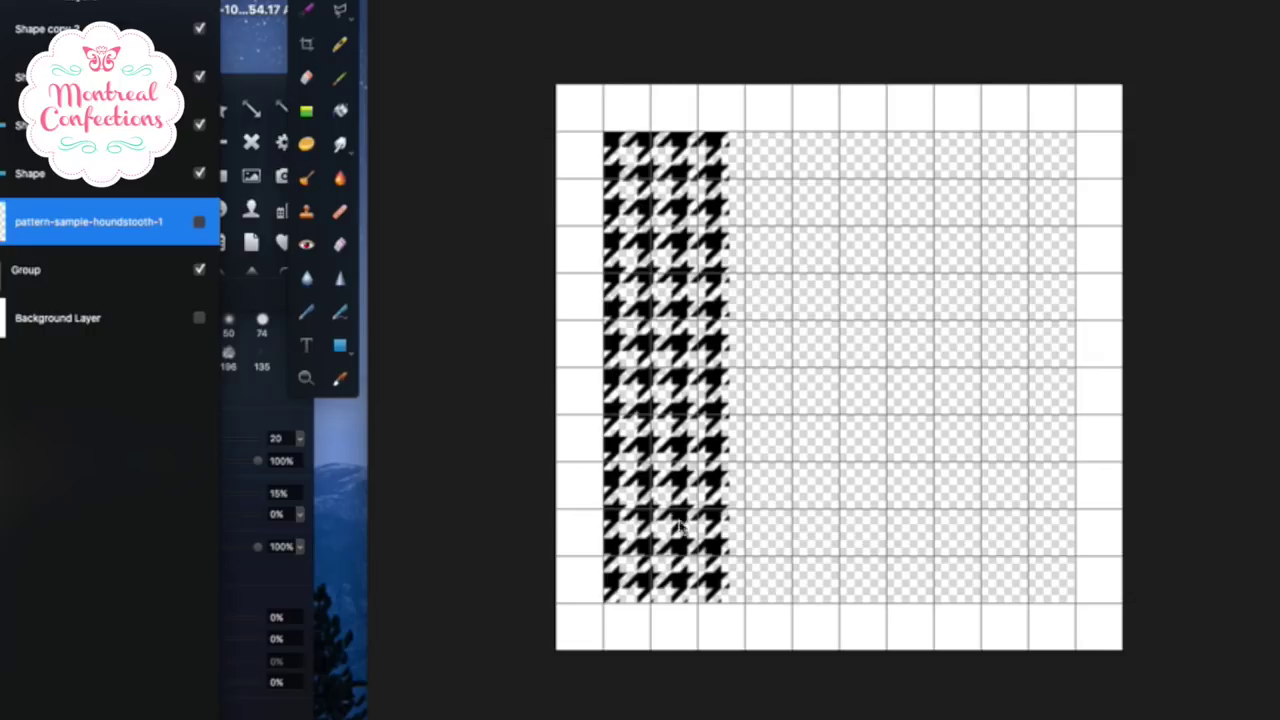
left_click(40, 287)
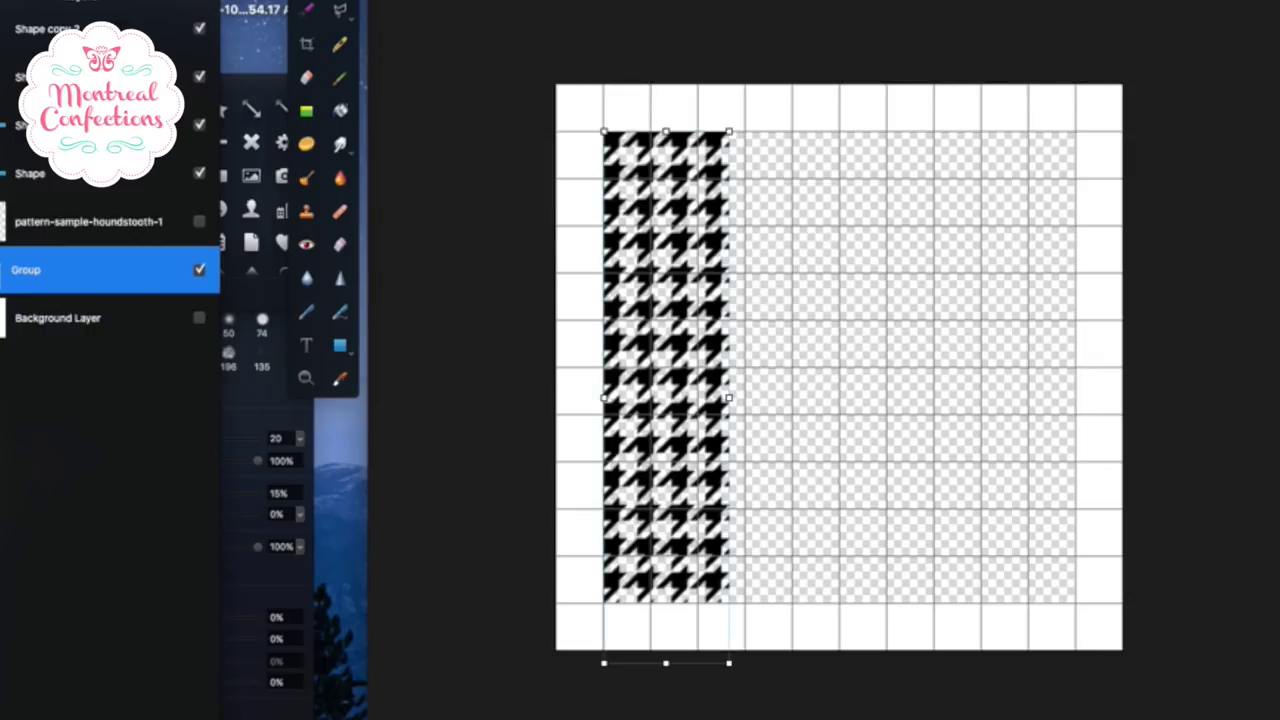
Step: Duplicate the houndstooth column and place the copy seamlessly to its right
left_click(150, 63)
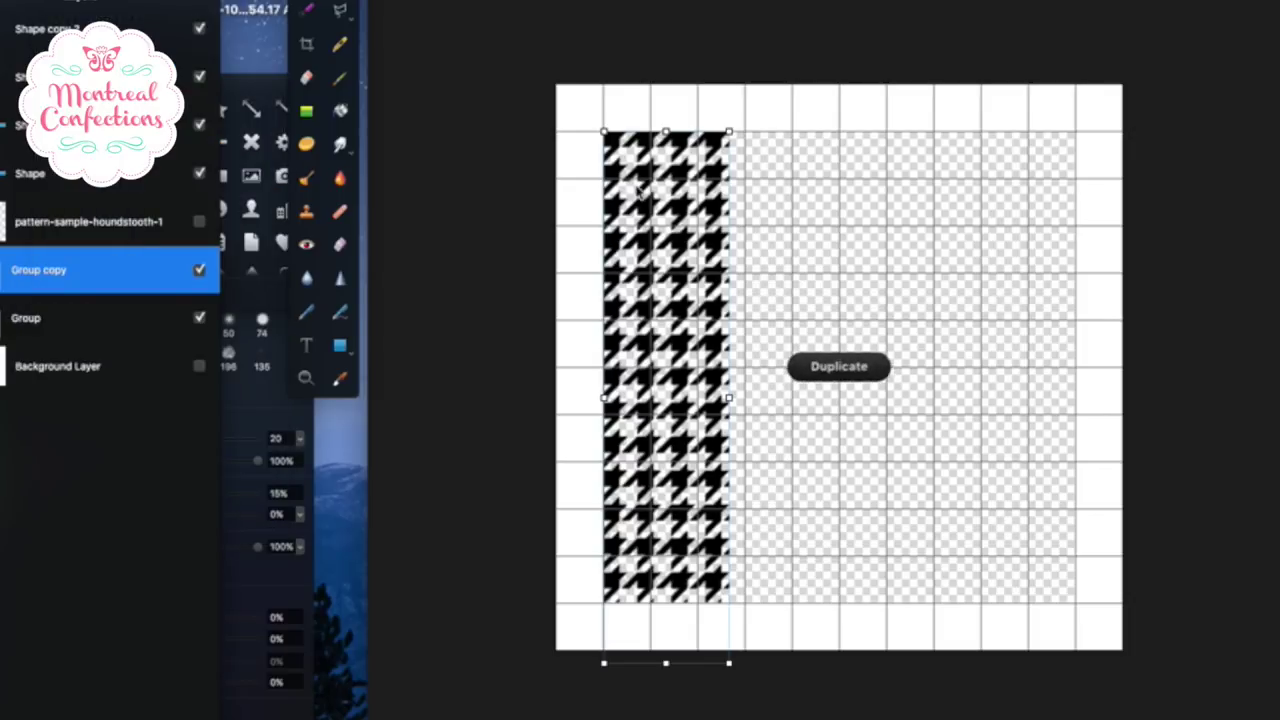
left_click_drag(640, 190, 776, 213)
key("super+plus")
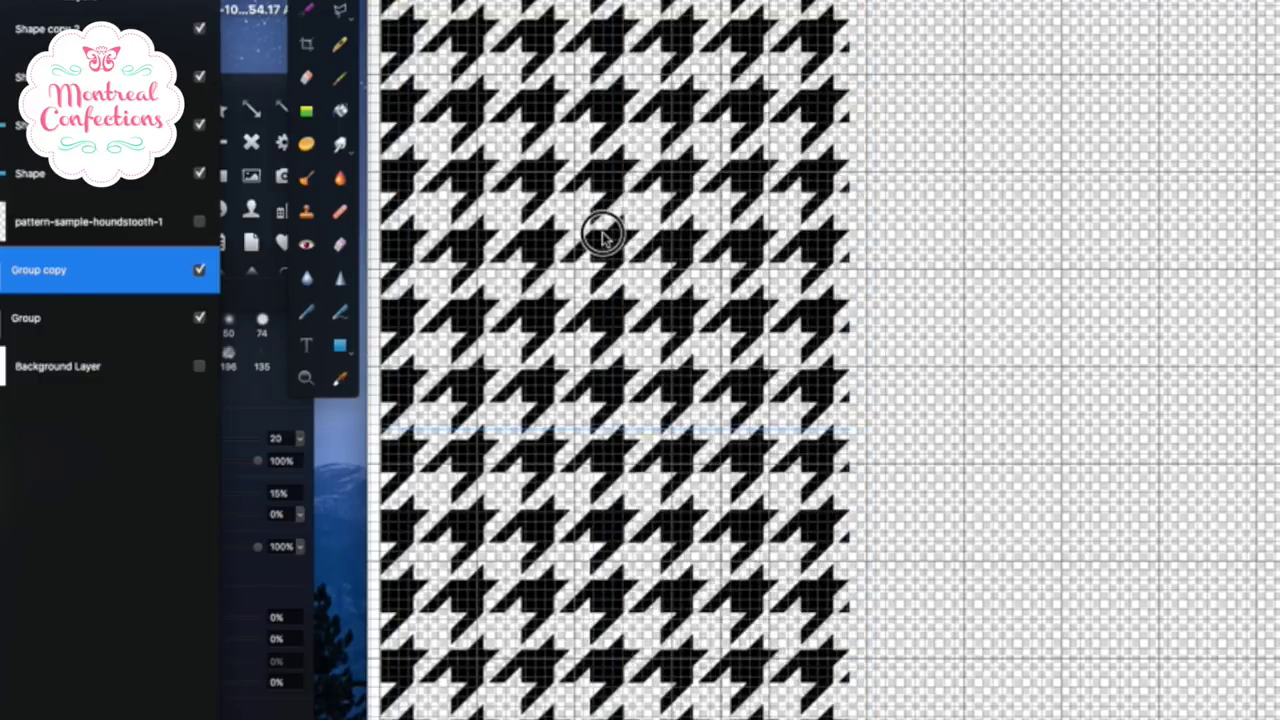
key("super+plus")
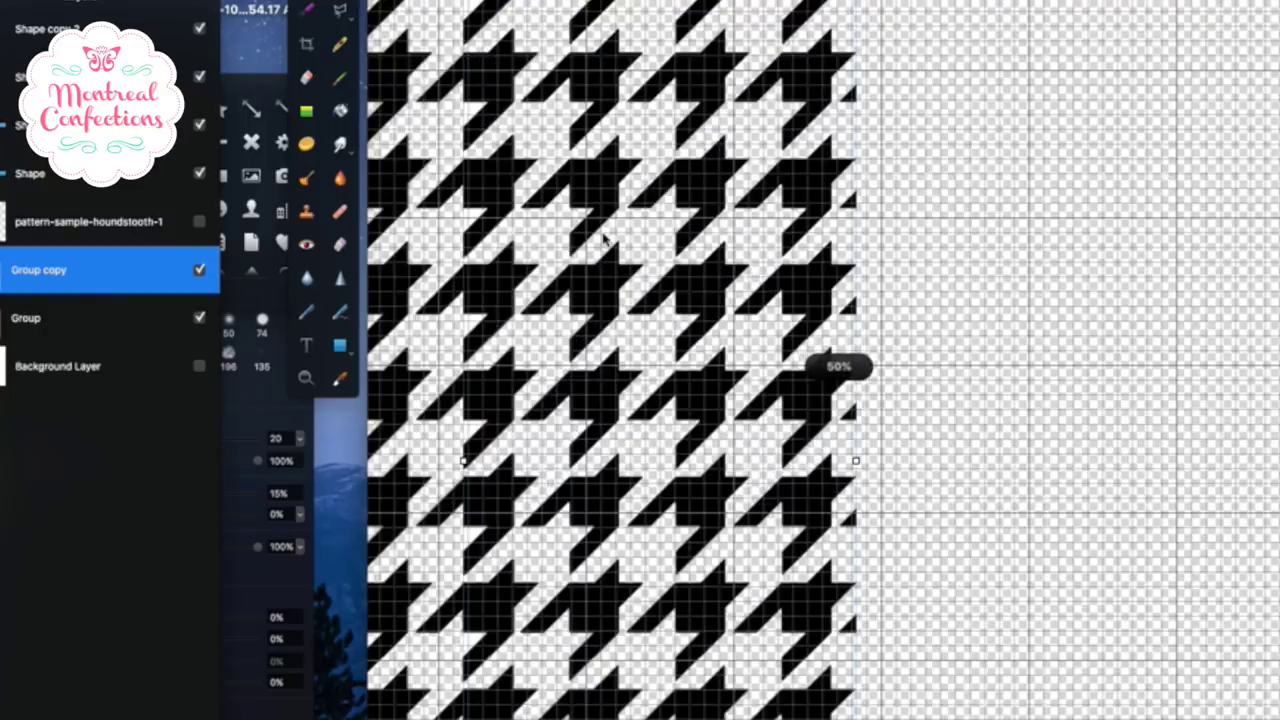
scroll(602, 238, "left", 2)
scroll(602, 238, "left", 4)
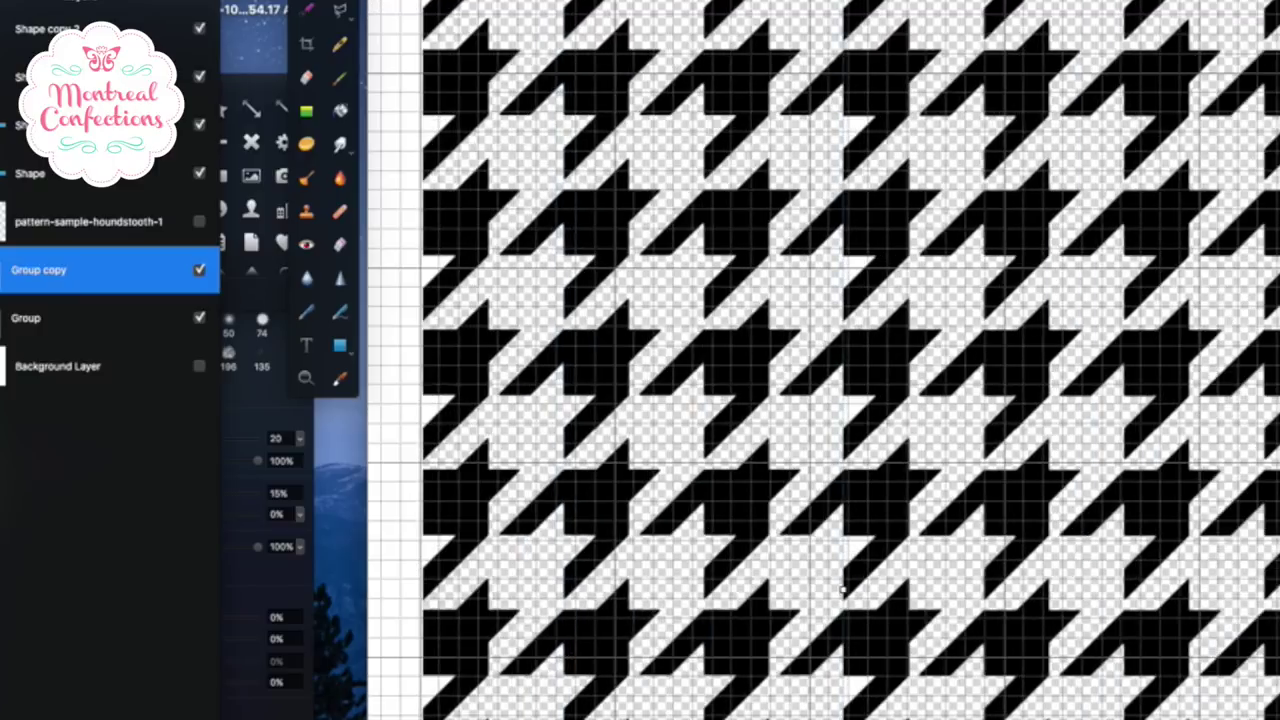
Step: Add a third houndstooth column copy aligned to the right of the other two
left_click(60, 0)
left_click(160, 67)
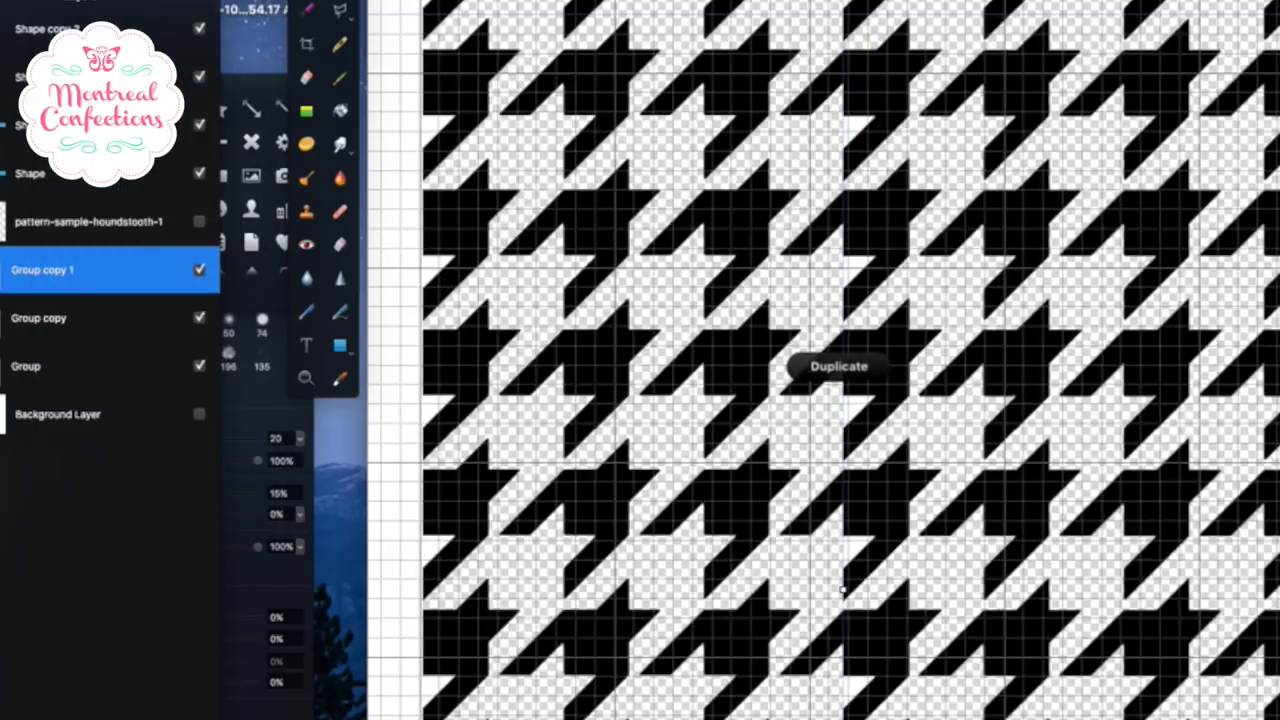
key("super+minus")
key("super+minus")
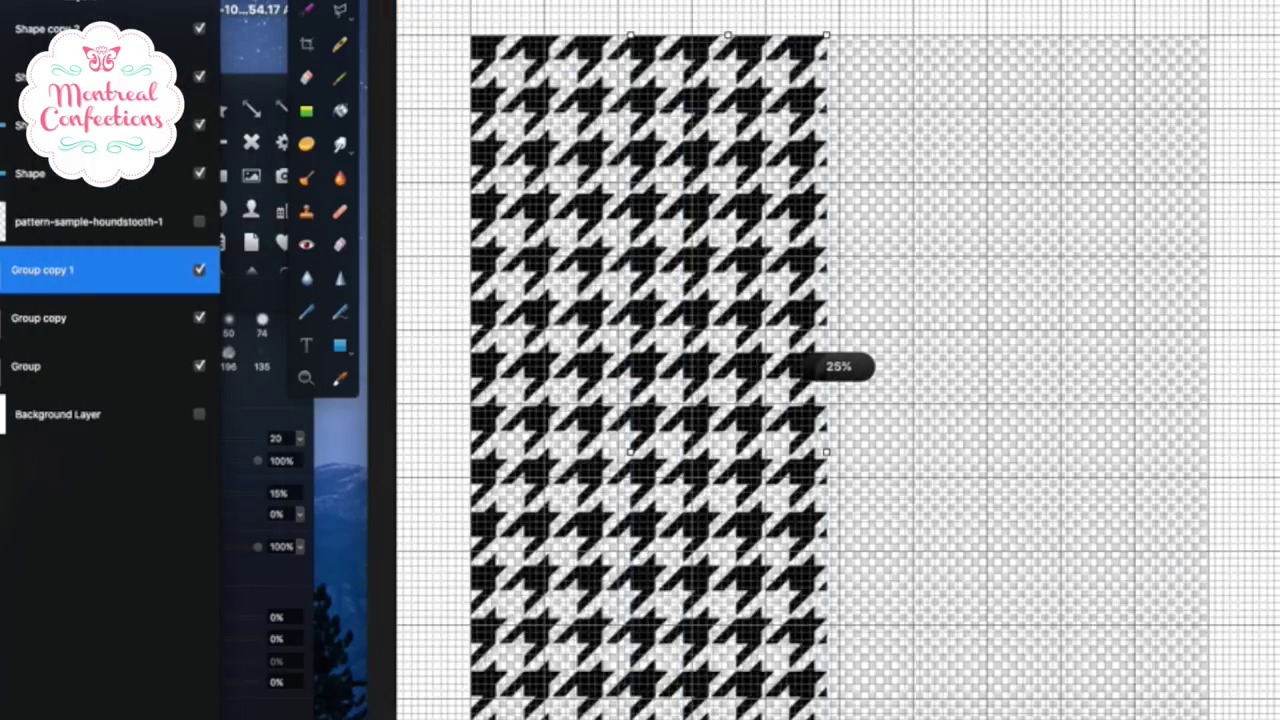
left_click(732, 62)
left_click_drag(732, 62, 910, 60)
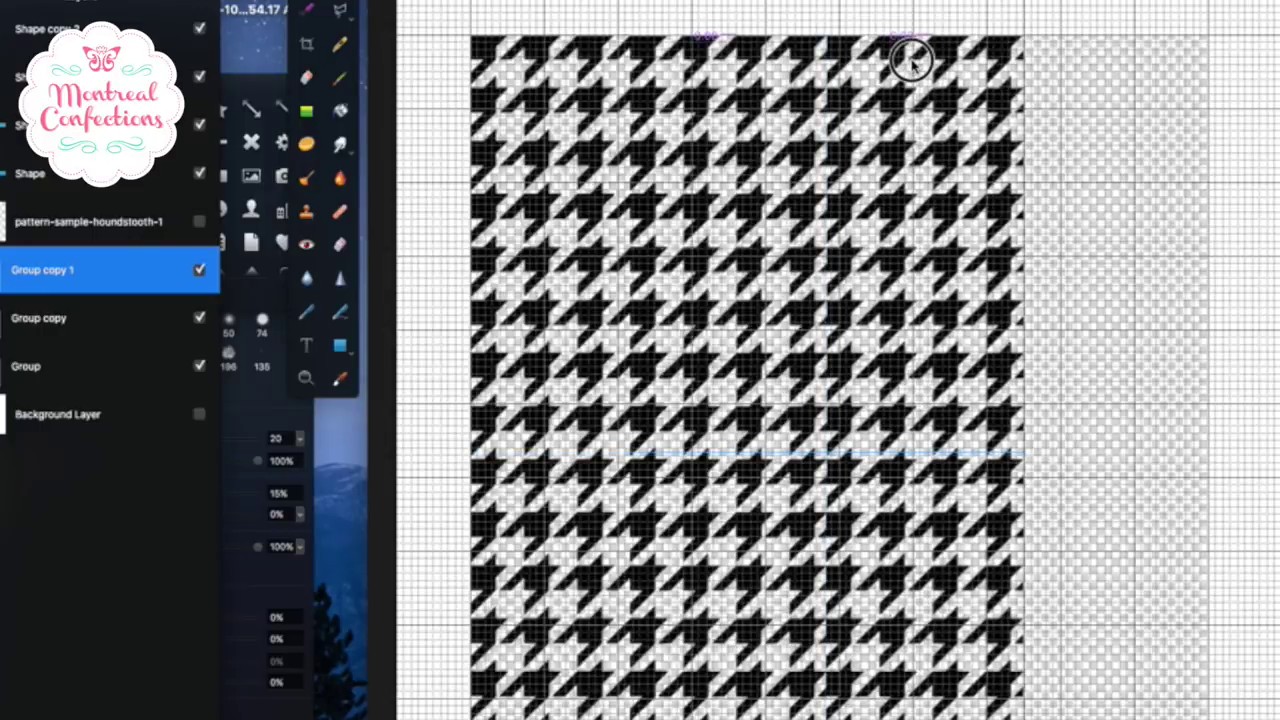
left_click_drag(910, 60, 877, 65)
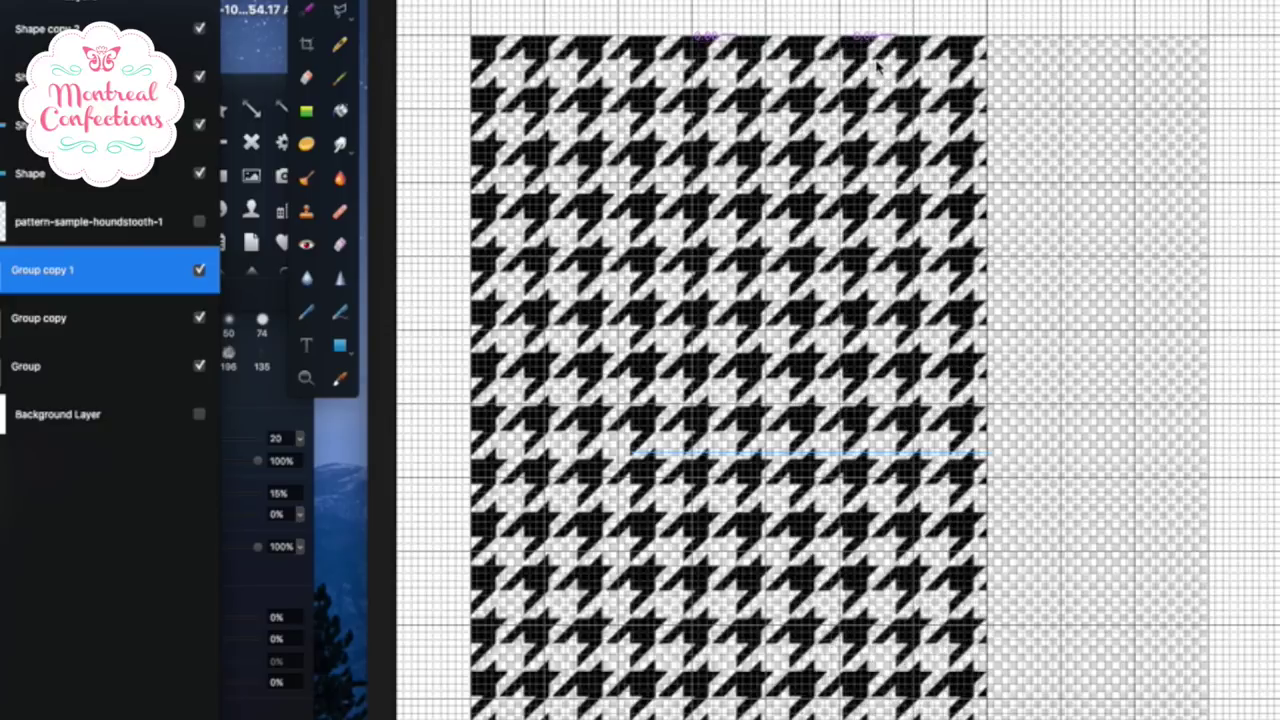
key("super+equal")
key("super+equal")
key("super+equal")
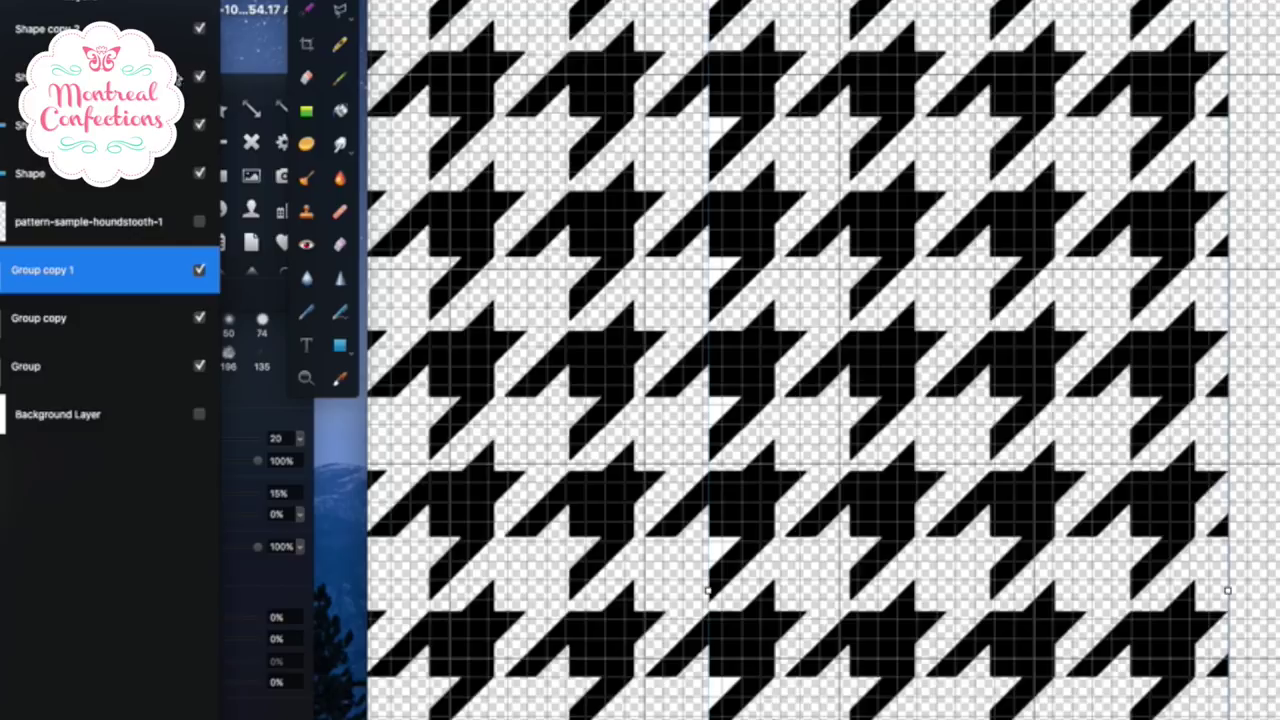
Step: Group the three houndstooth column layers into one group
left_click(16, 355, "shift")
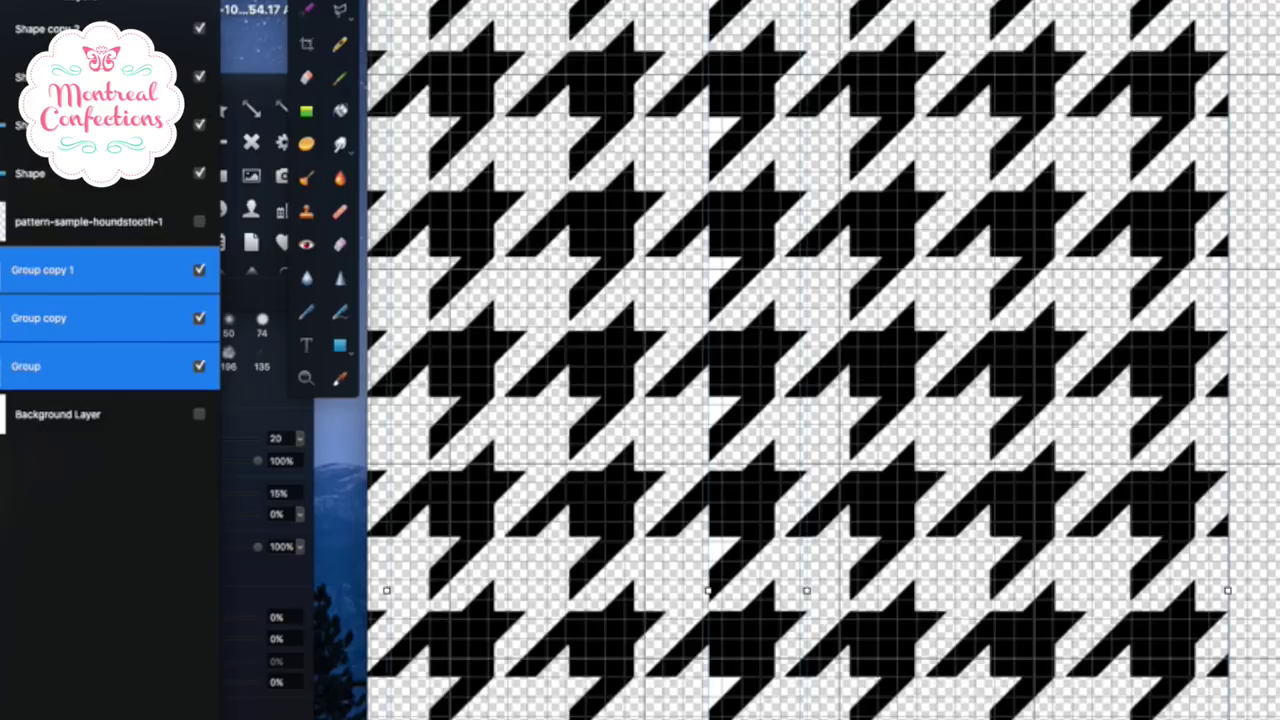
left_click(165, 0)
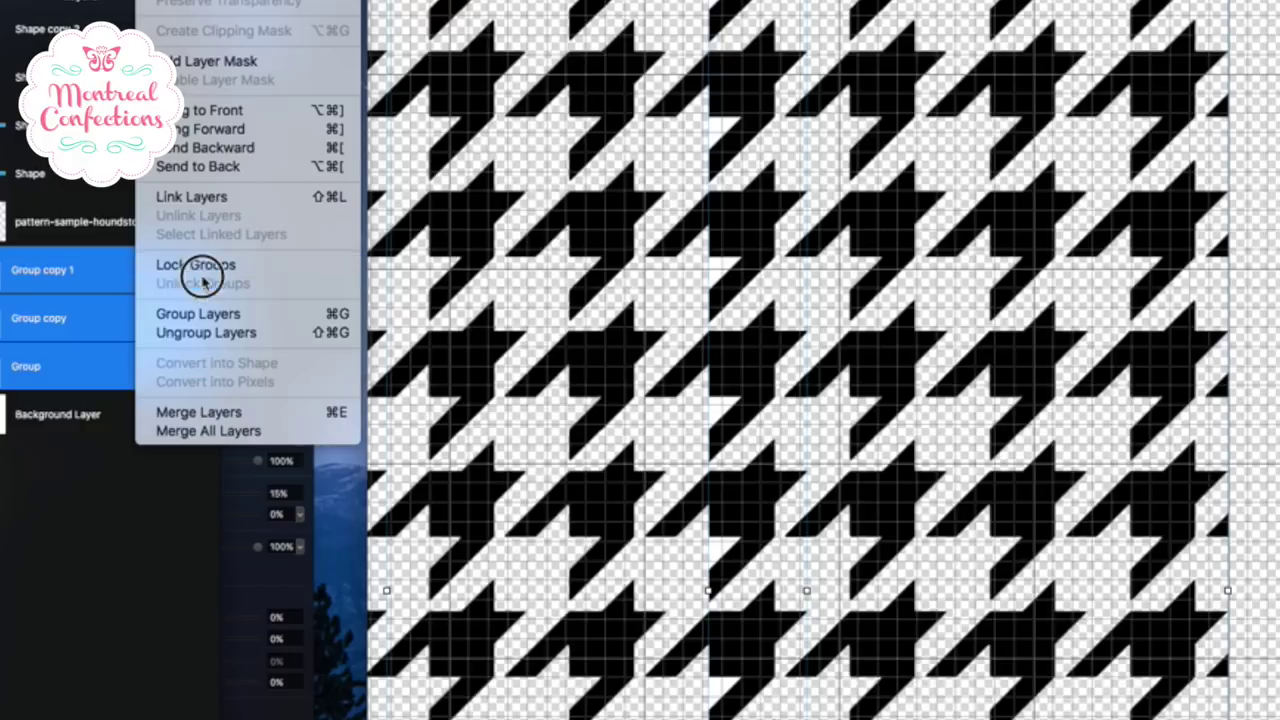
left_click(200, 316)
Step: Duplicate the combined group and align the copy so the pattern joins seamlessly
left_click(60, 0)
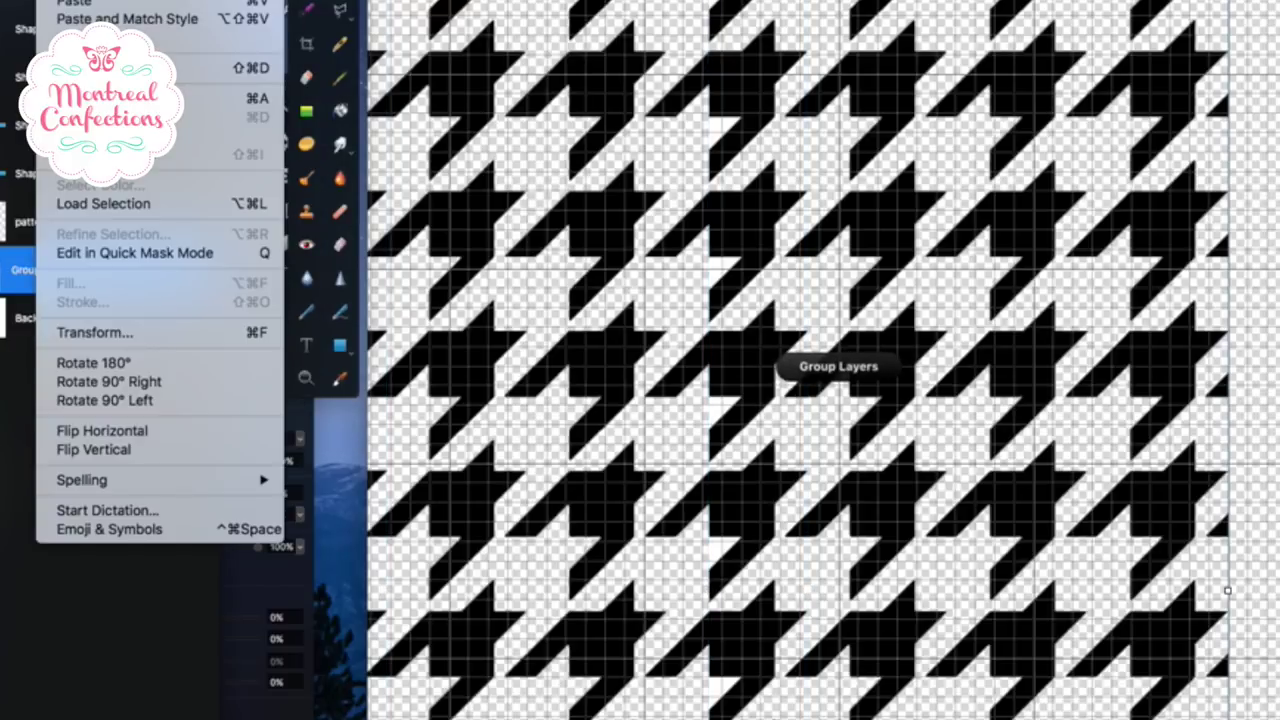
left_click(150, 68)
key("super+minus")
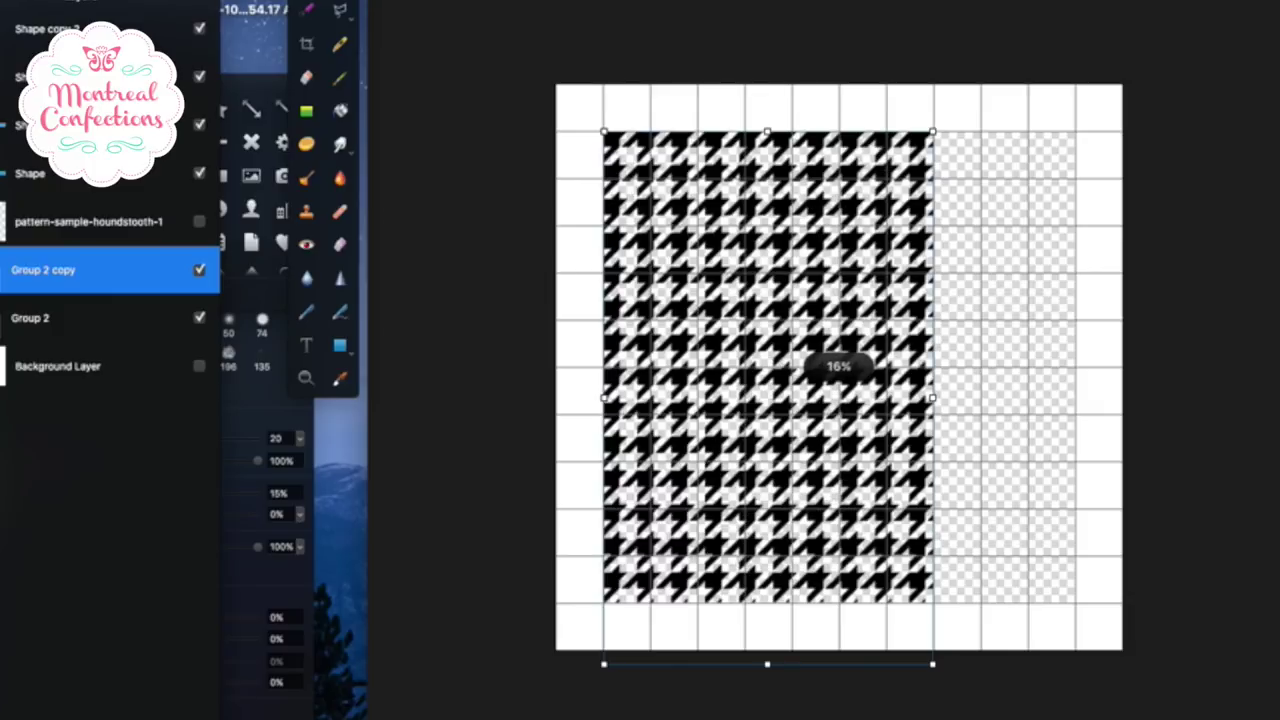
left_click_drag(658, 200, 970, 185)
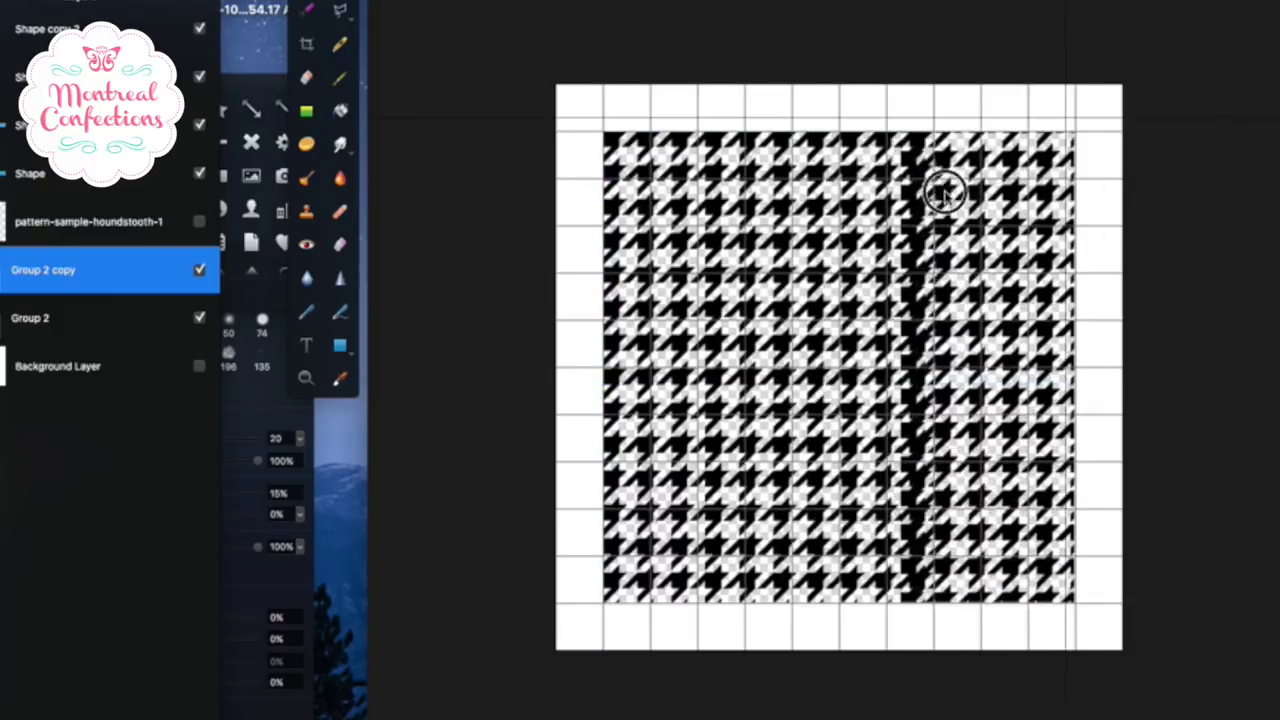
key("super+plus")
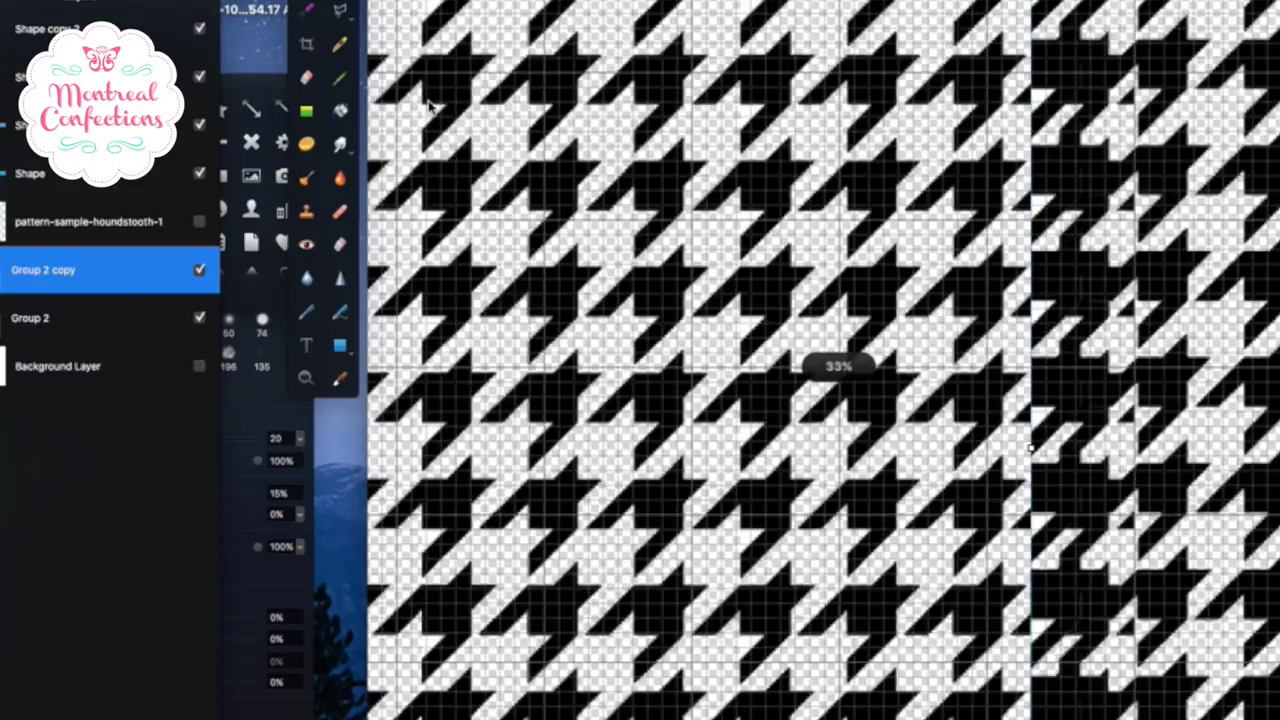
scroll(685, 172, "right", 10)
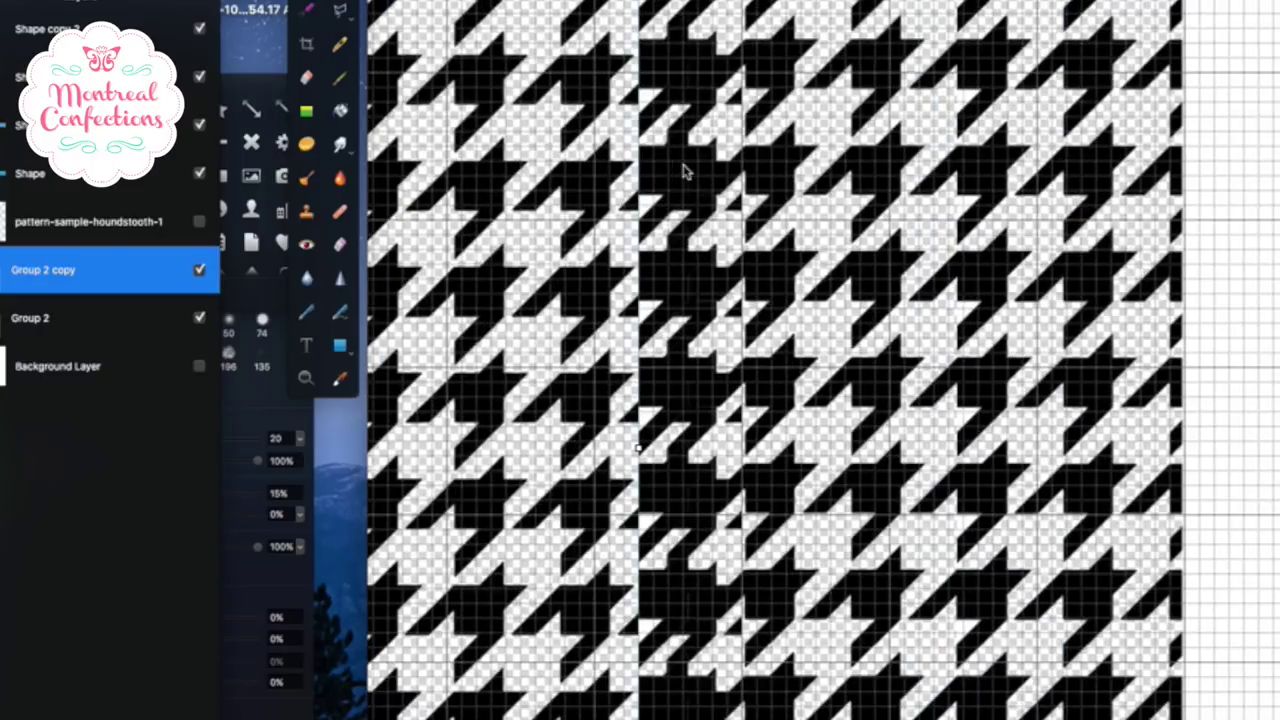
left_click_drag(685, 172, 713, 200)
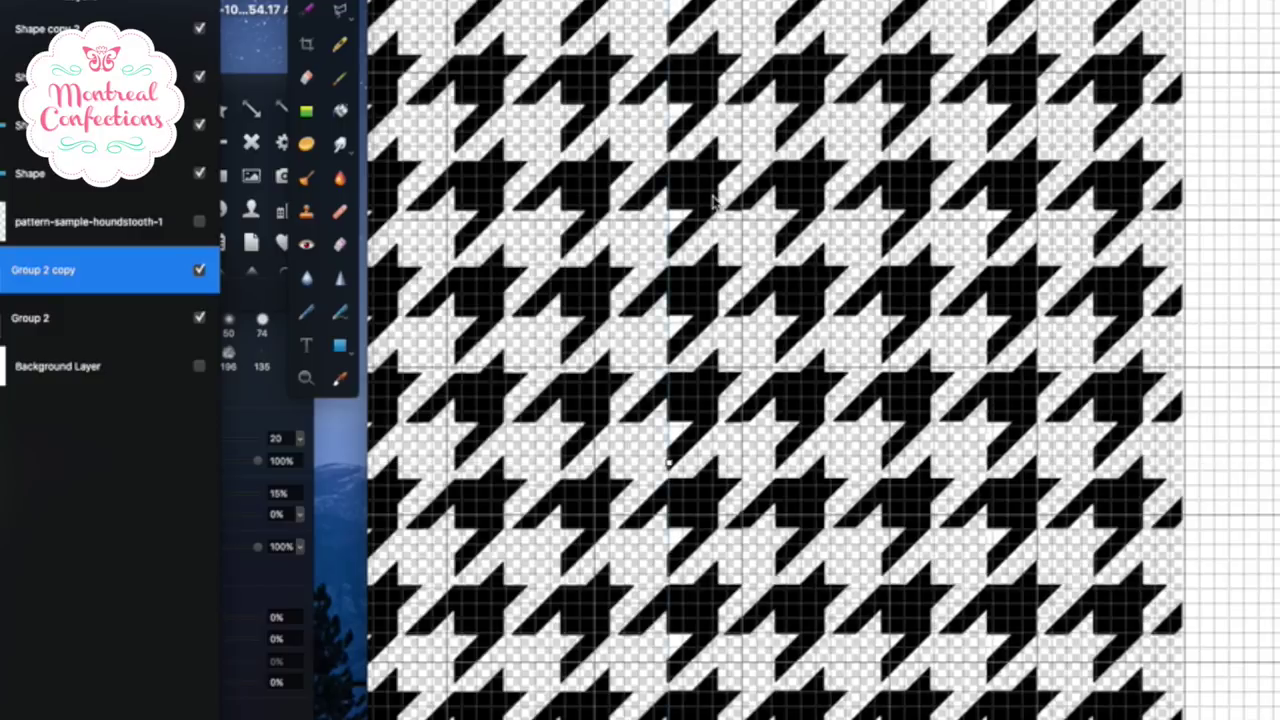
key("super+minus")
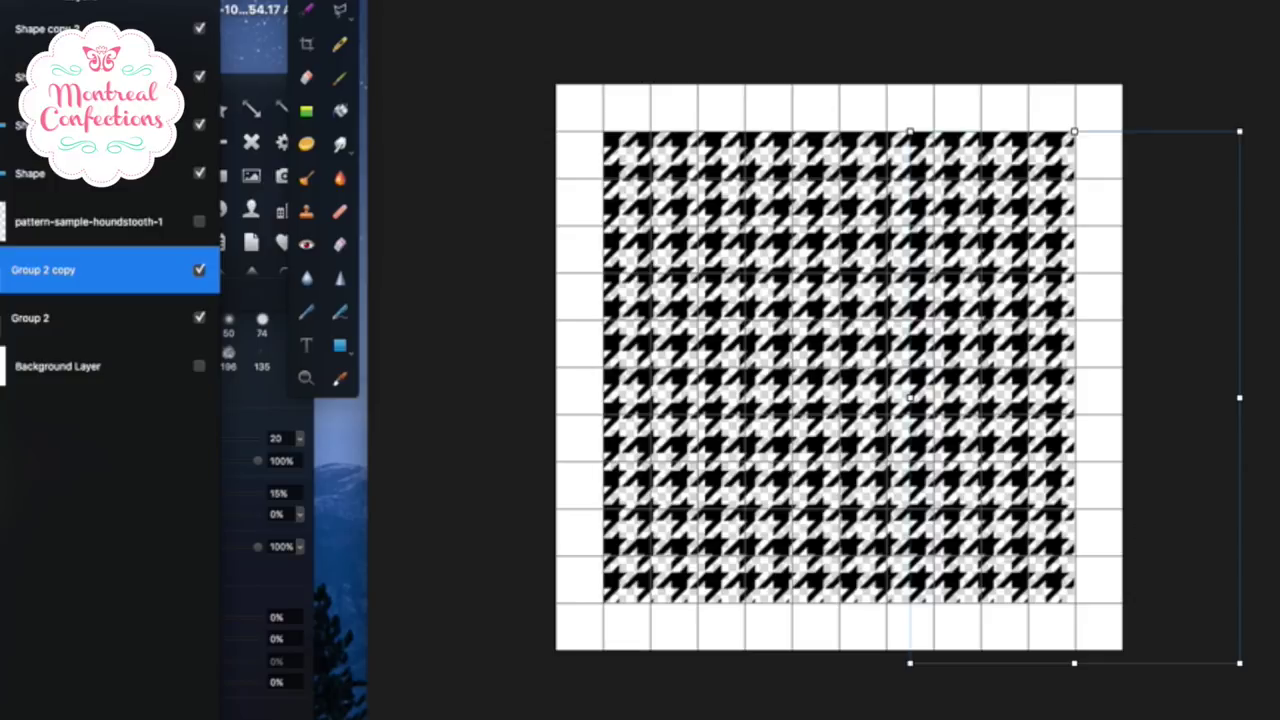
Step: Show the white background and export the pattern as a best-quality JPEG
left_click(200, 368)
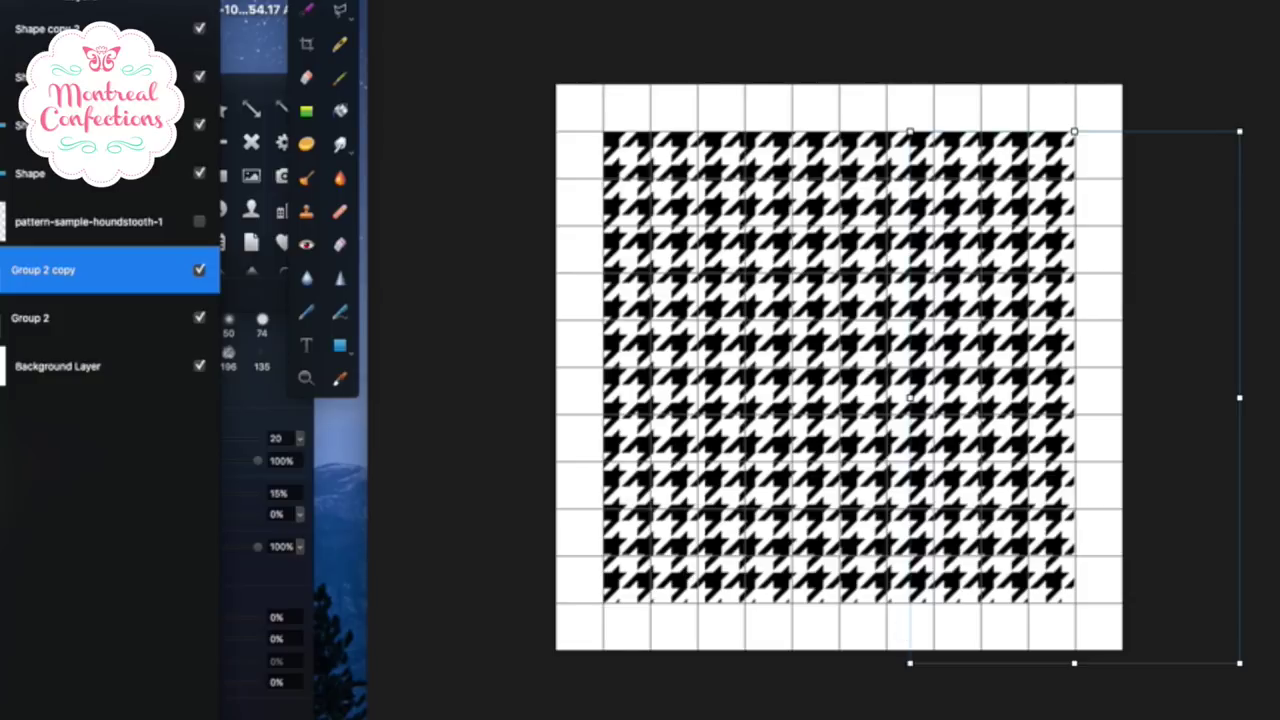
left_click(60, 94)
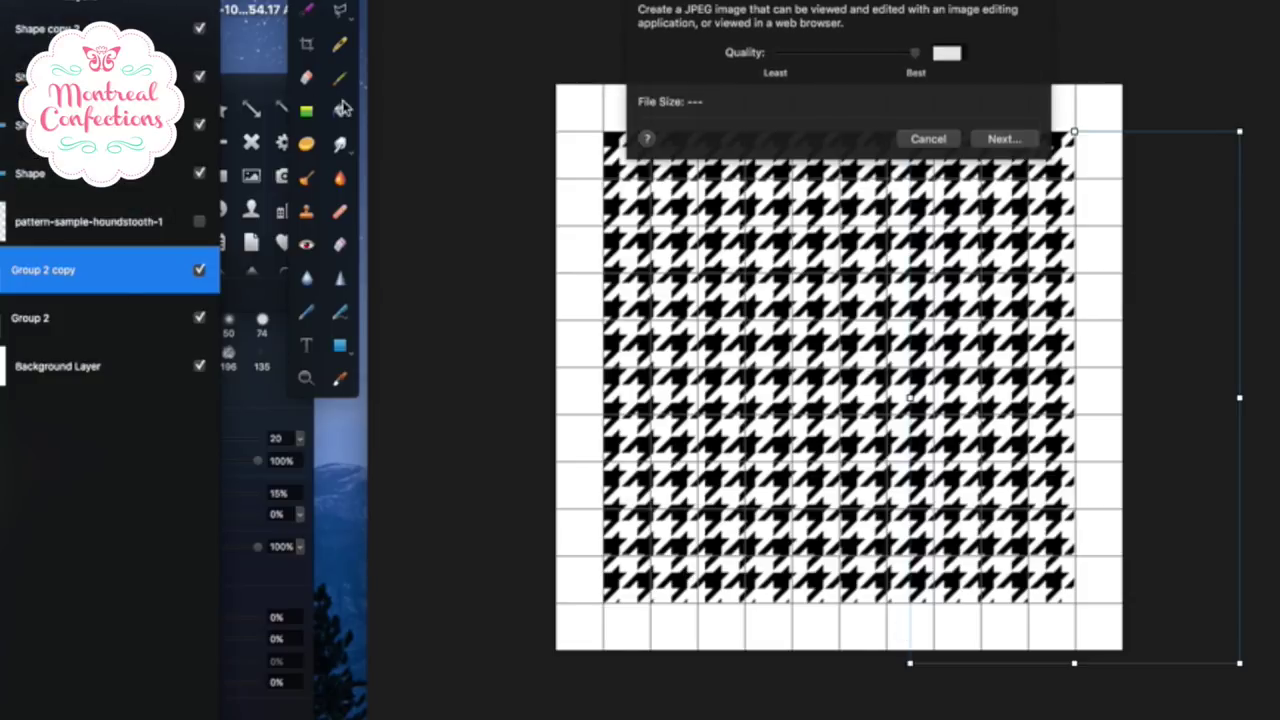
left_click(995, 139)
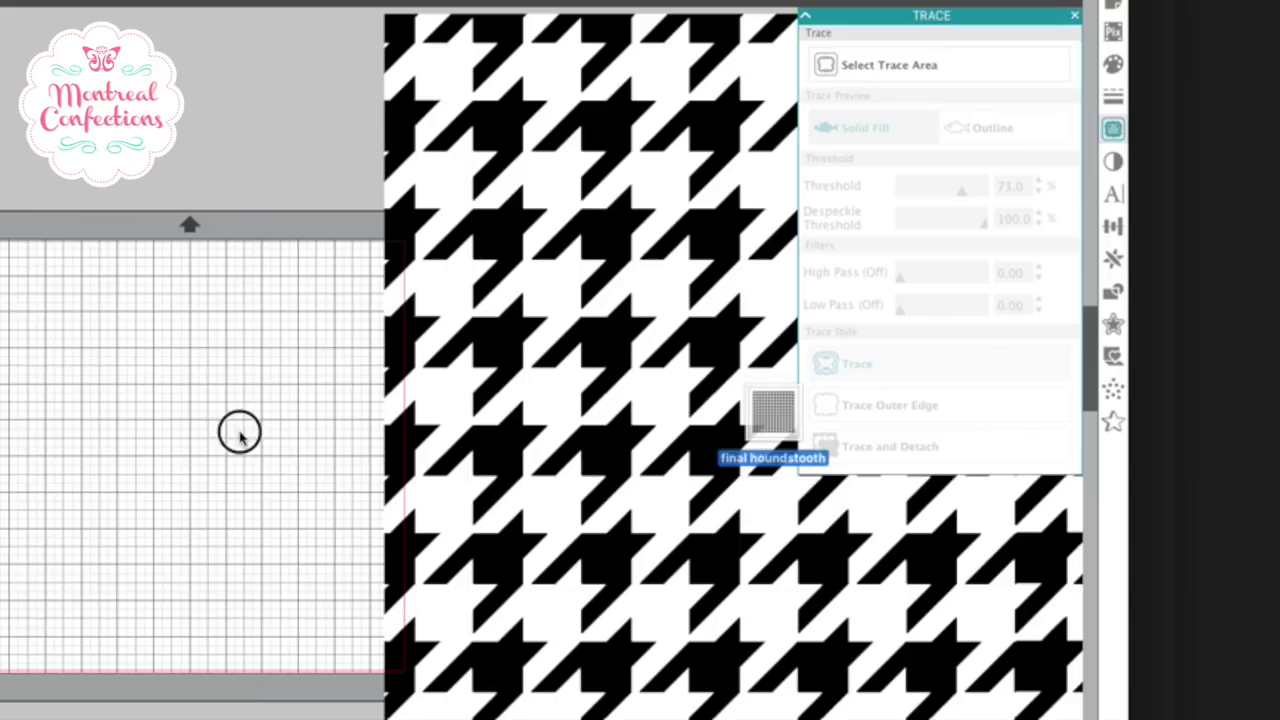
Step: Import the houndstooth JPEG onto the Silhouette Studio cutting mat and select it
left_click_drag(771, 414, 220, 428)
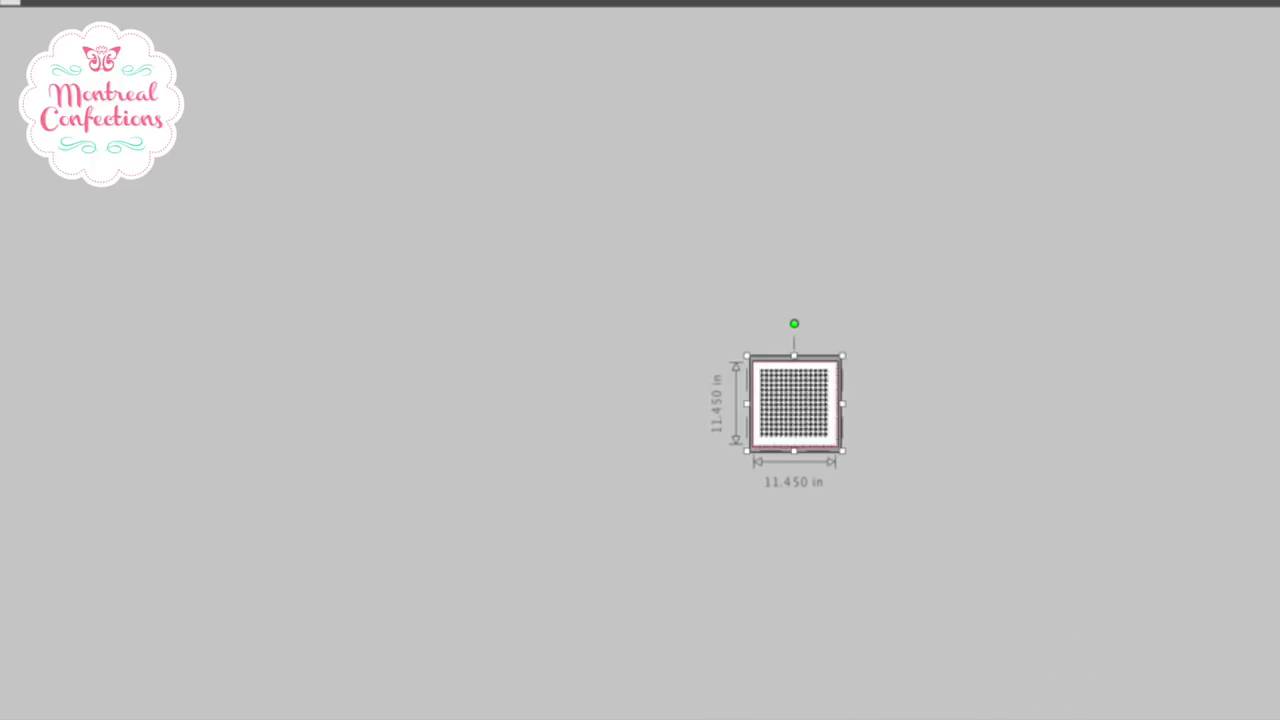
key("ctrl+plus")
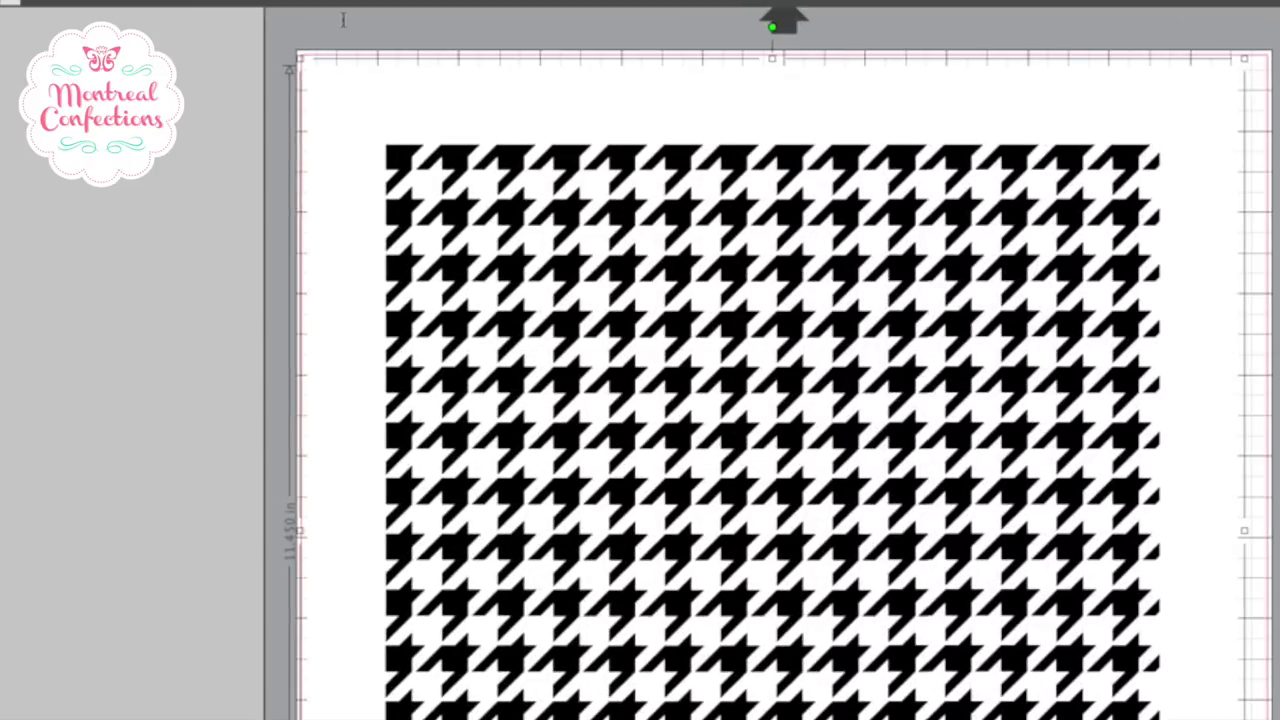
left_click(420, 128)
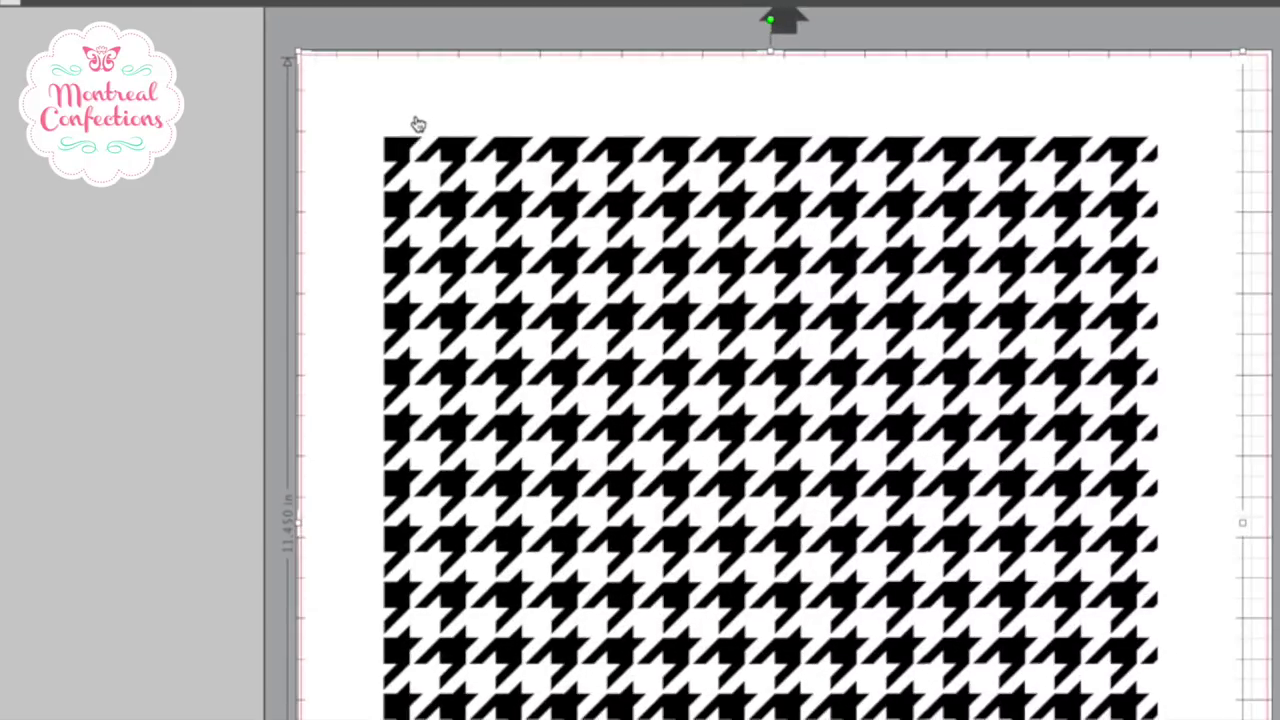
scroll(436, 252, "down", 5)
scroll(440, 260, "down", 1)
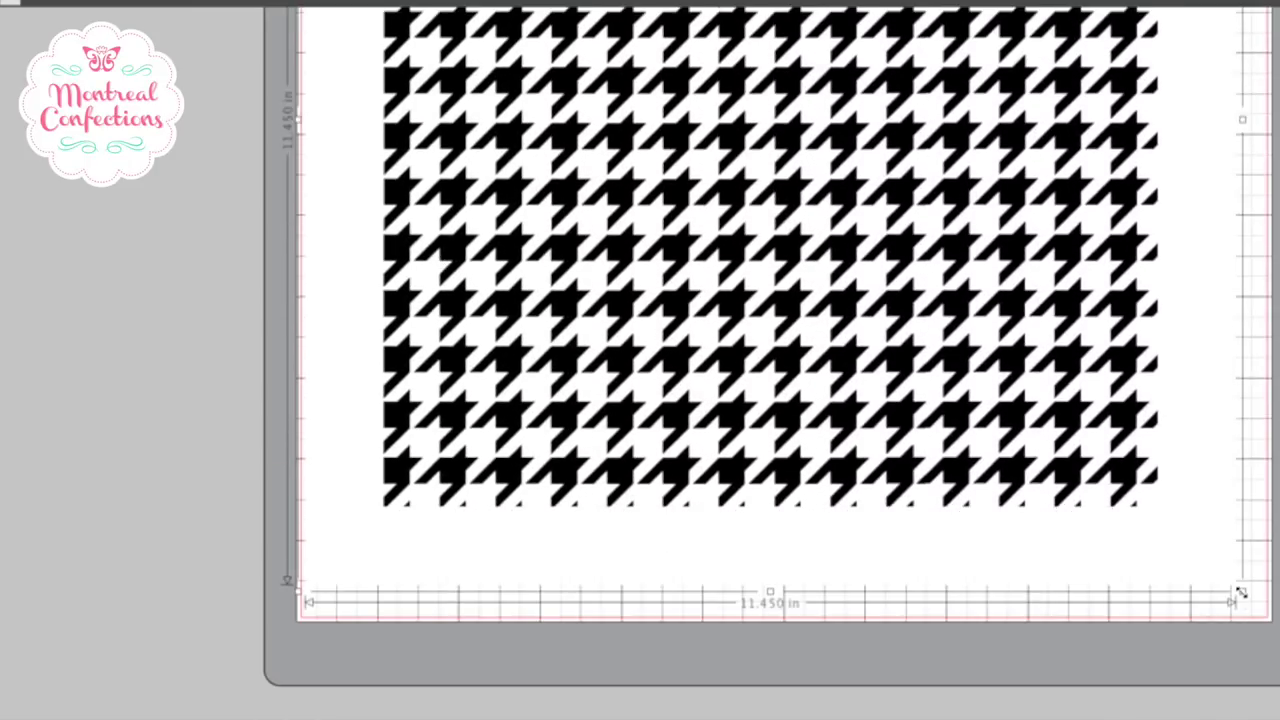
Step: Enlarge the houndstooth image to about 12.001 in so it fills the mat
left_click_drag(1241, 593, 1271, 648)
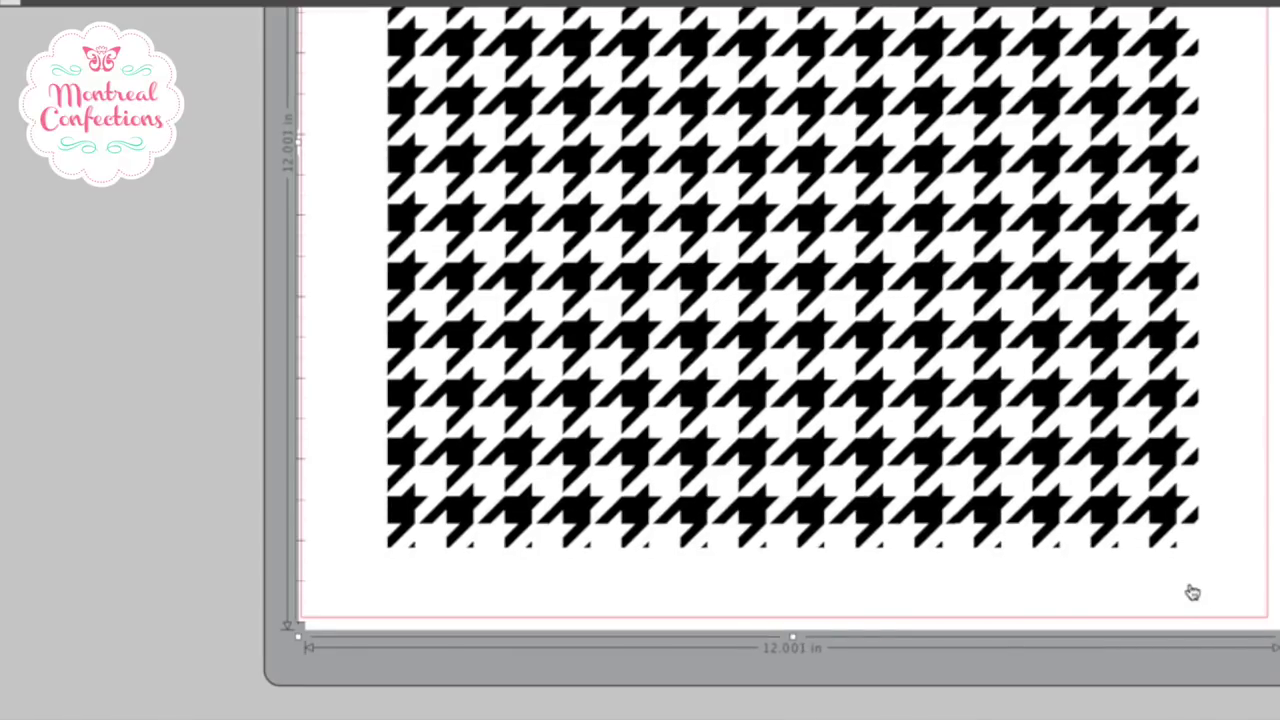
scroll(1190, 590, "up", 4)
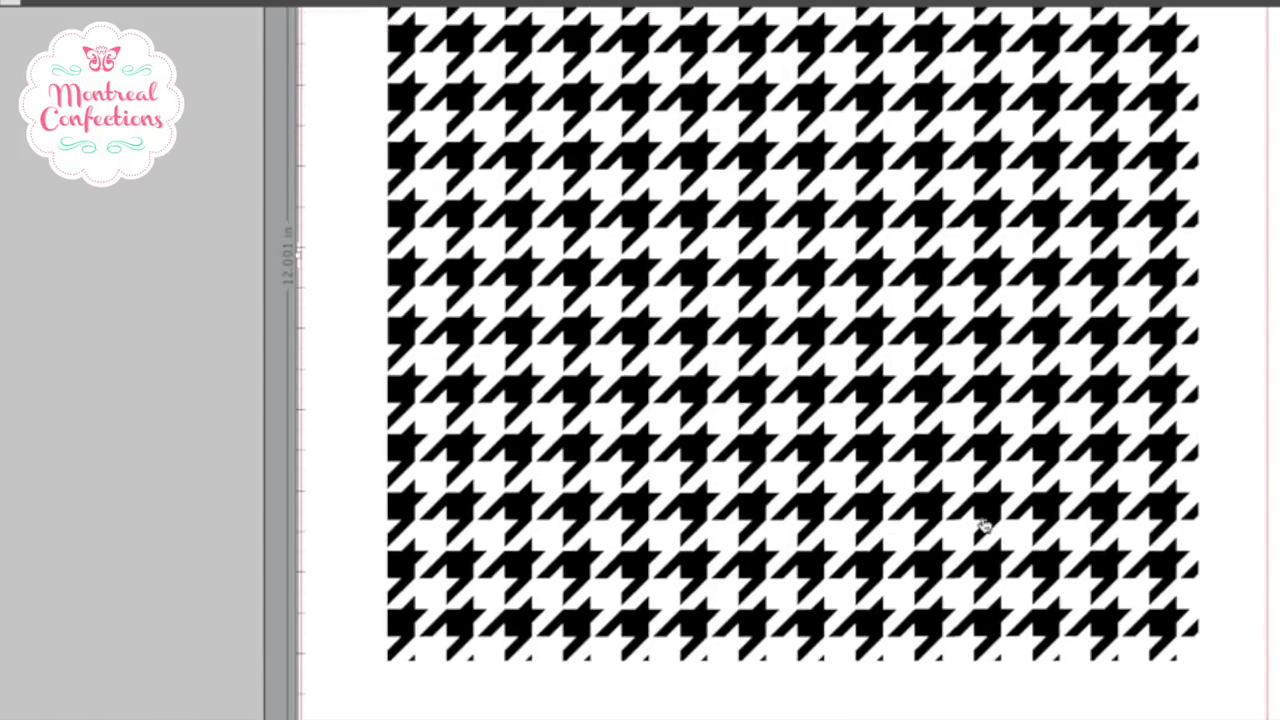
left_click(980, 515)
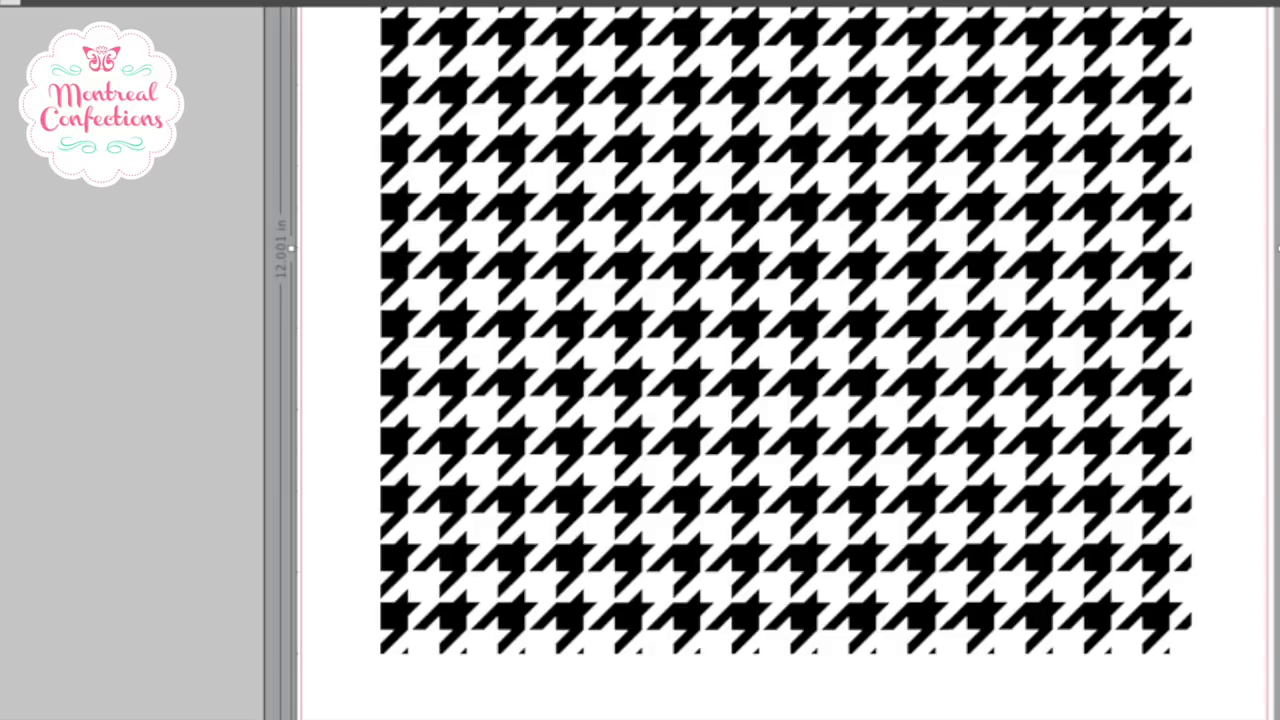
scroll(575, 185, "down", 3)
scroll(577, 188, "up", 2)
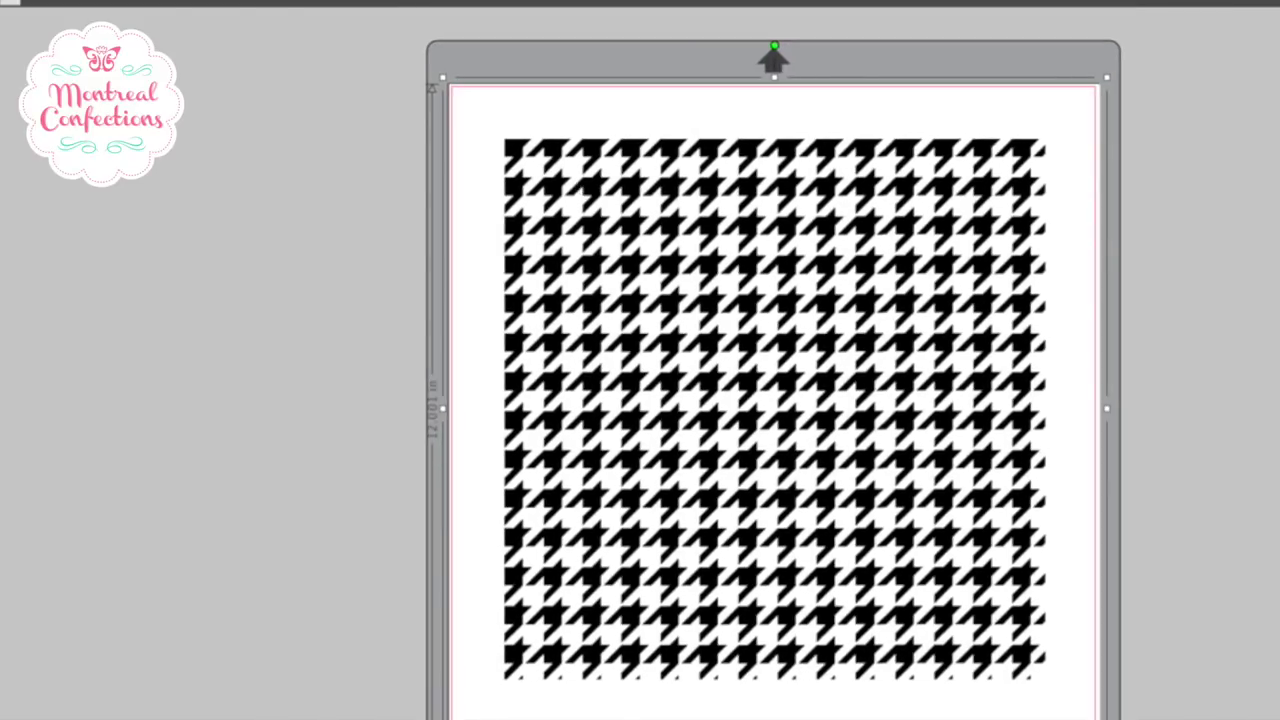
Step: Trace the whole houndstooth image with Threshold 45 and Despeckle 33, then delete the original image
mouse_move(480, 117)
left_mouse_down()
mouse_move(997, 680)
mouse_move(1084, 712)
left_mouse_up()
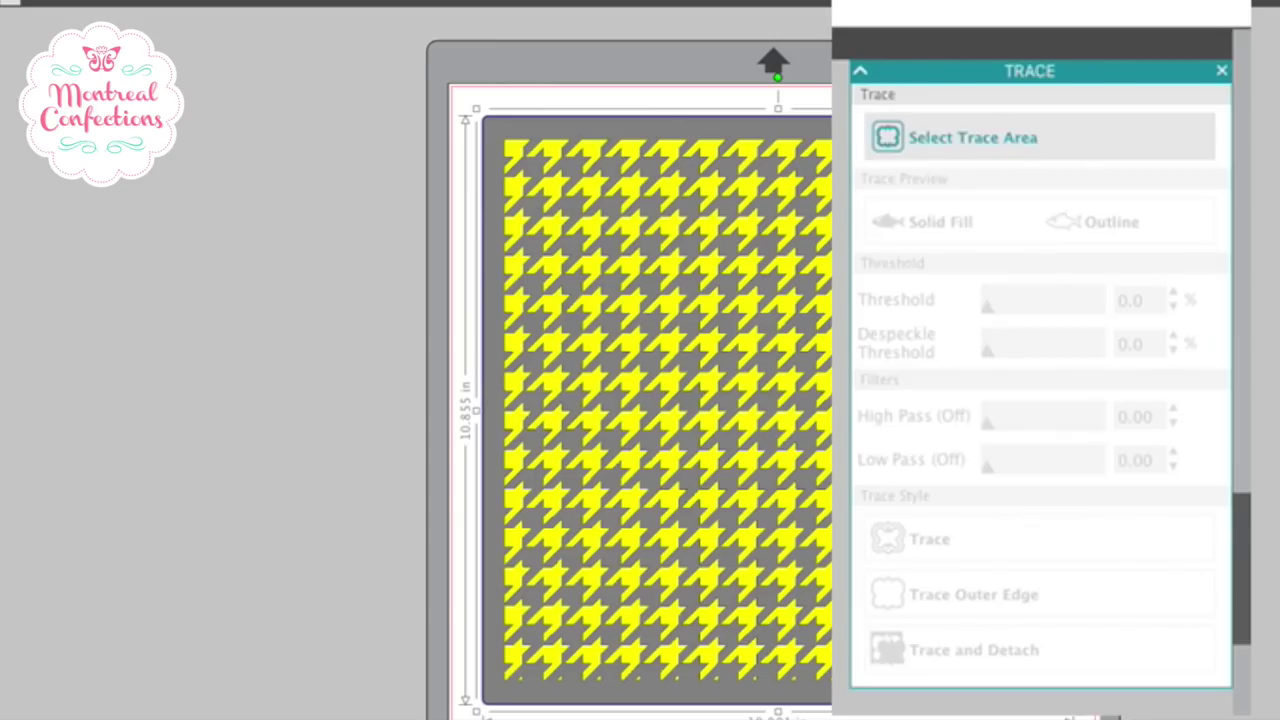
left_click(1077, 224)
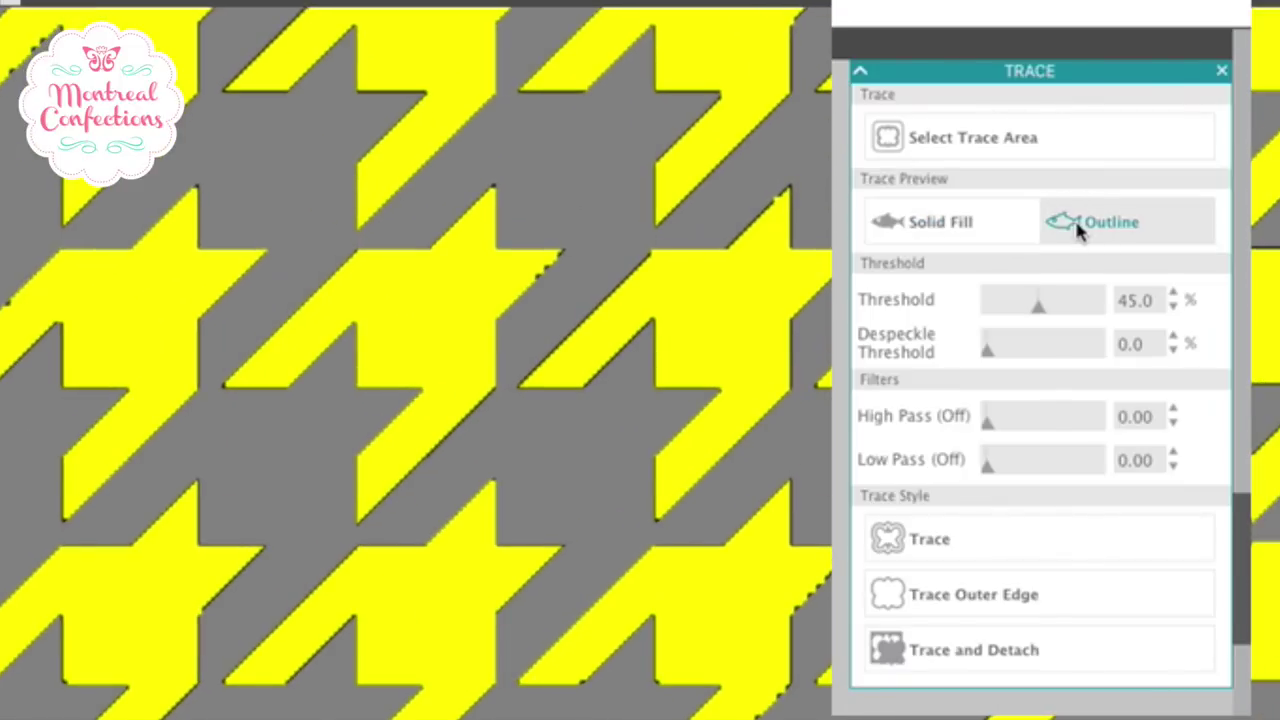
left_click_drag(991, 349, 986, 358)
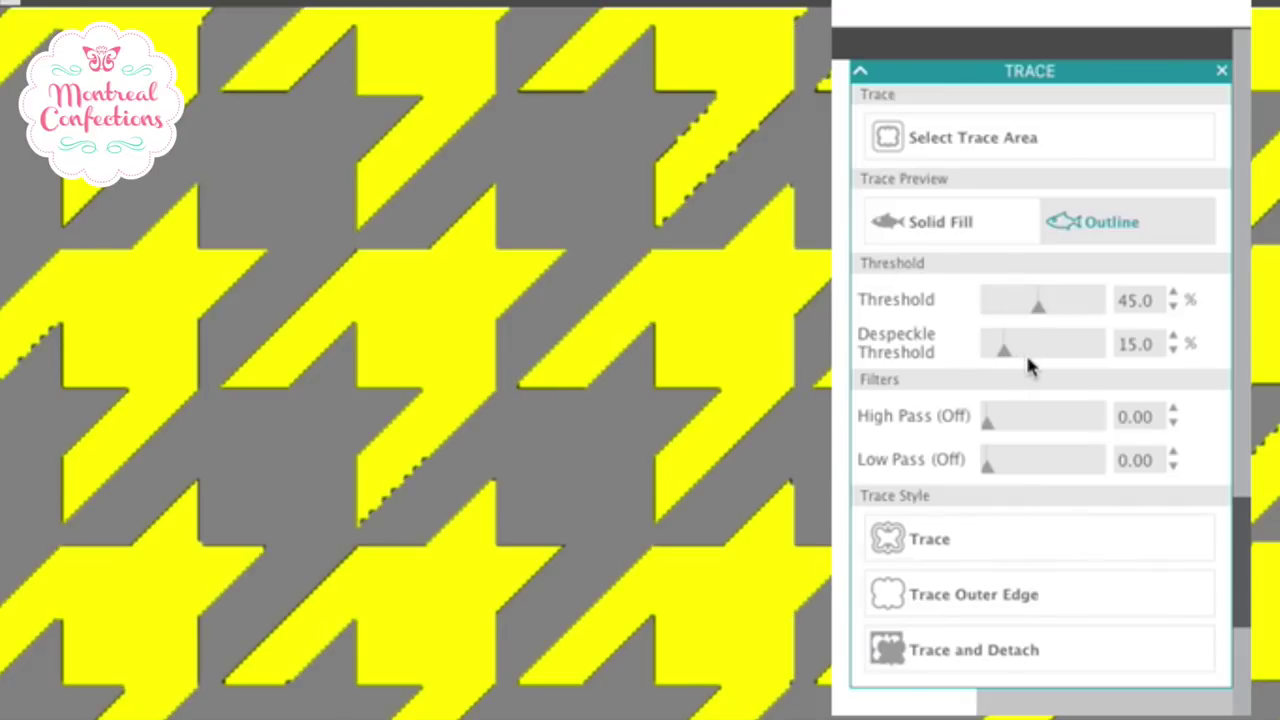
mouse_move(1005, 350)
left_mouse_down()
mouse_move(1060, 352)
mouse_move(1023, 354)
left_mouse_up()
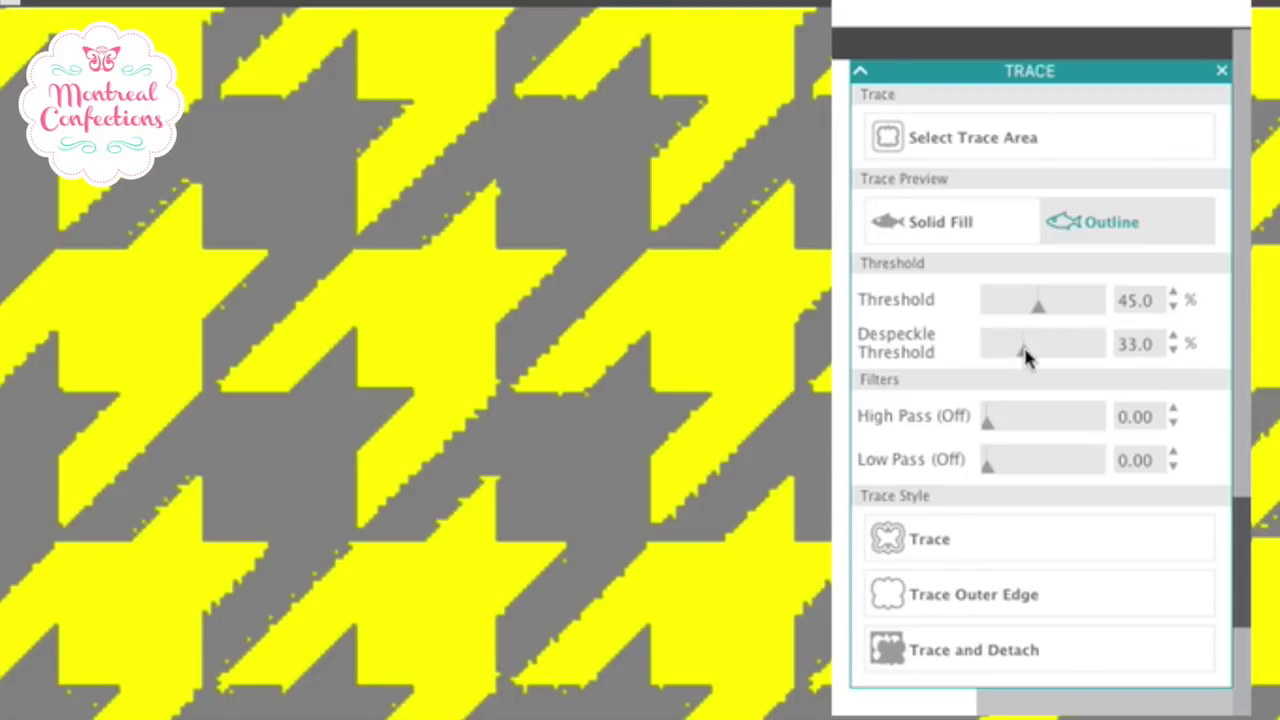
left_click(915, 539)
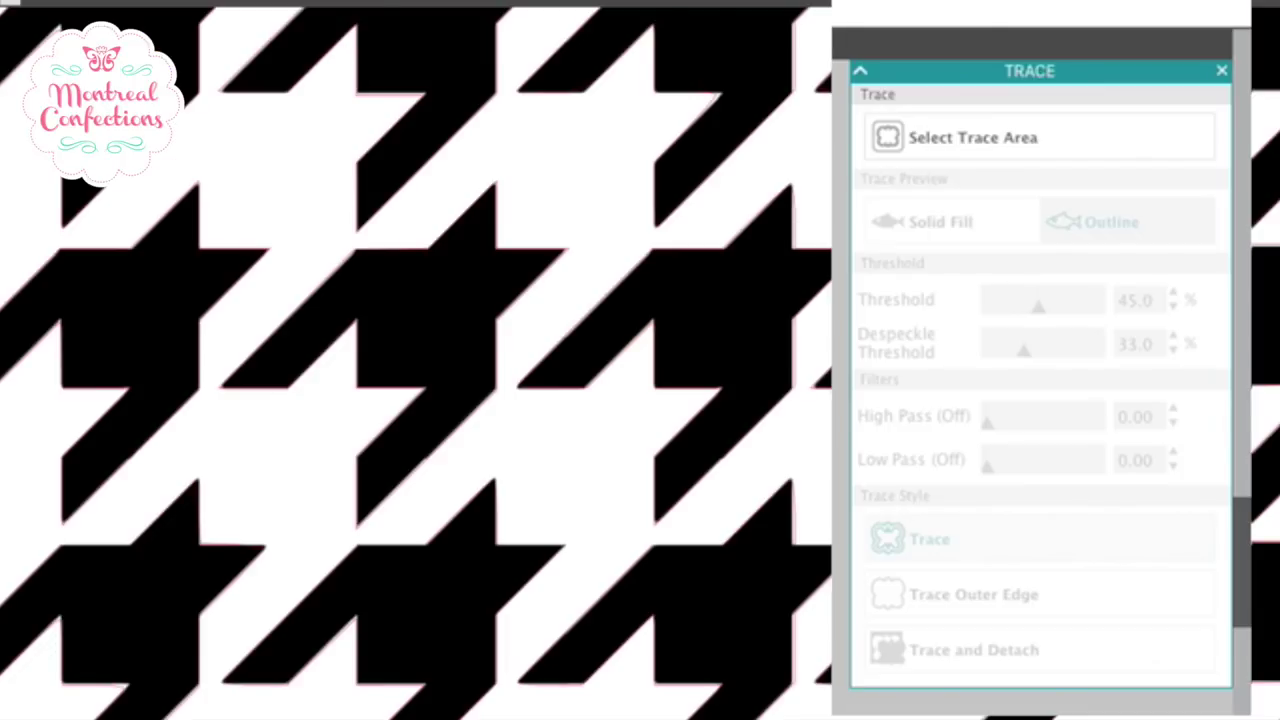
left_click(1221, 70)
key("Delete")
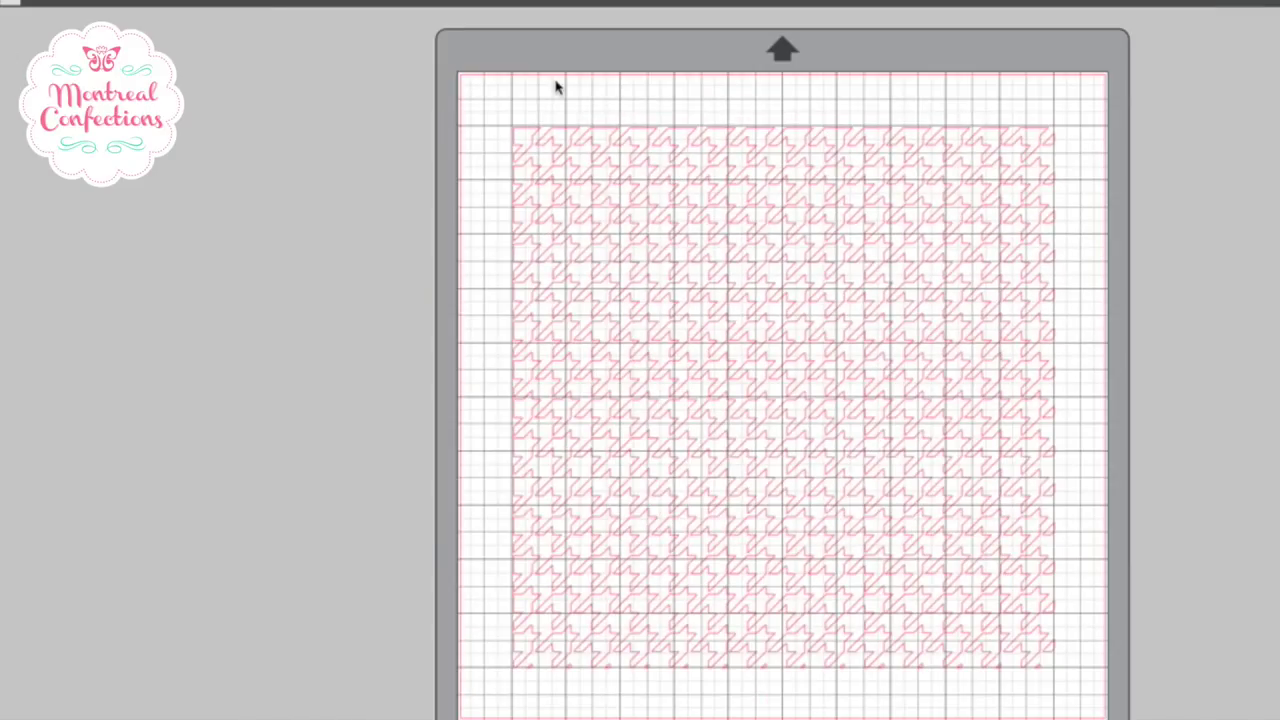
Step: Draw a rectangle from the mat's top-left corner and shorten it to about 6 in tall
left_click(554, 149)
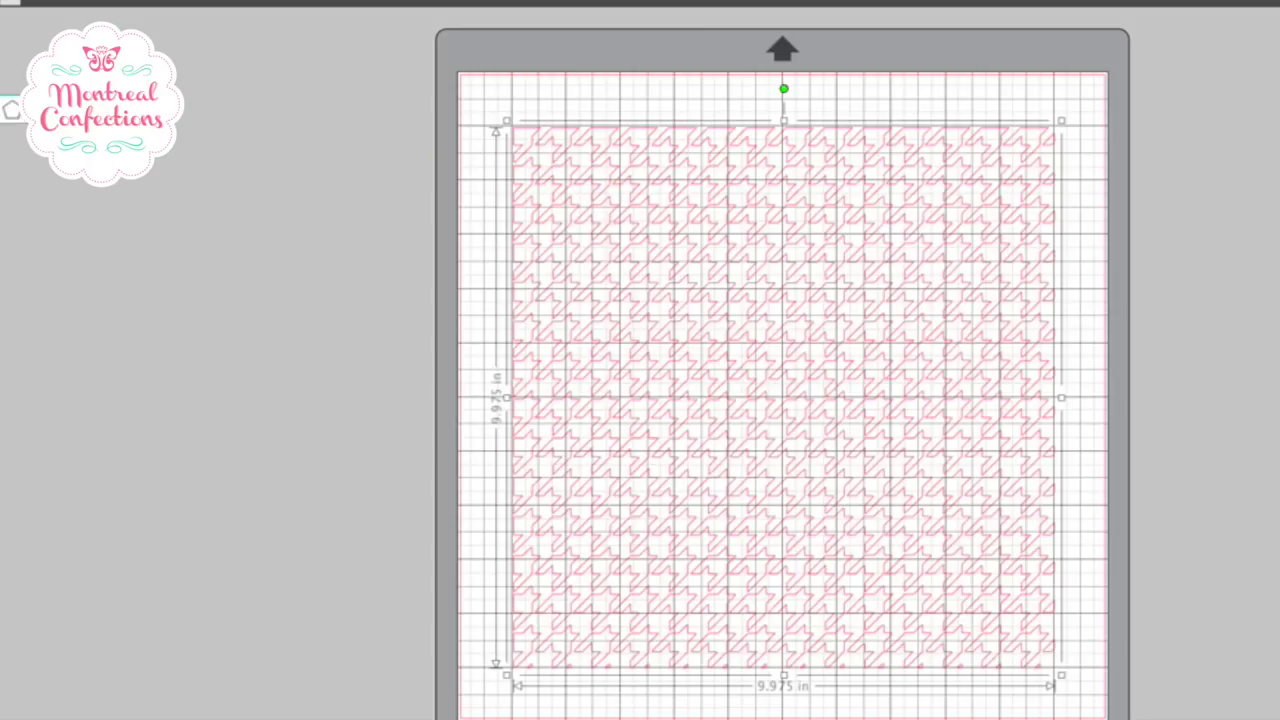
left_click(12, 92)
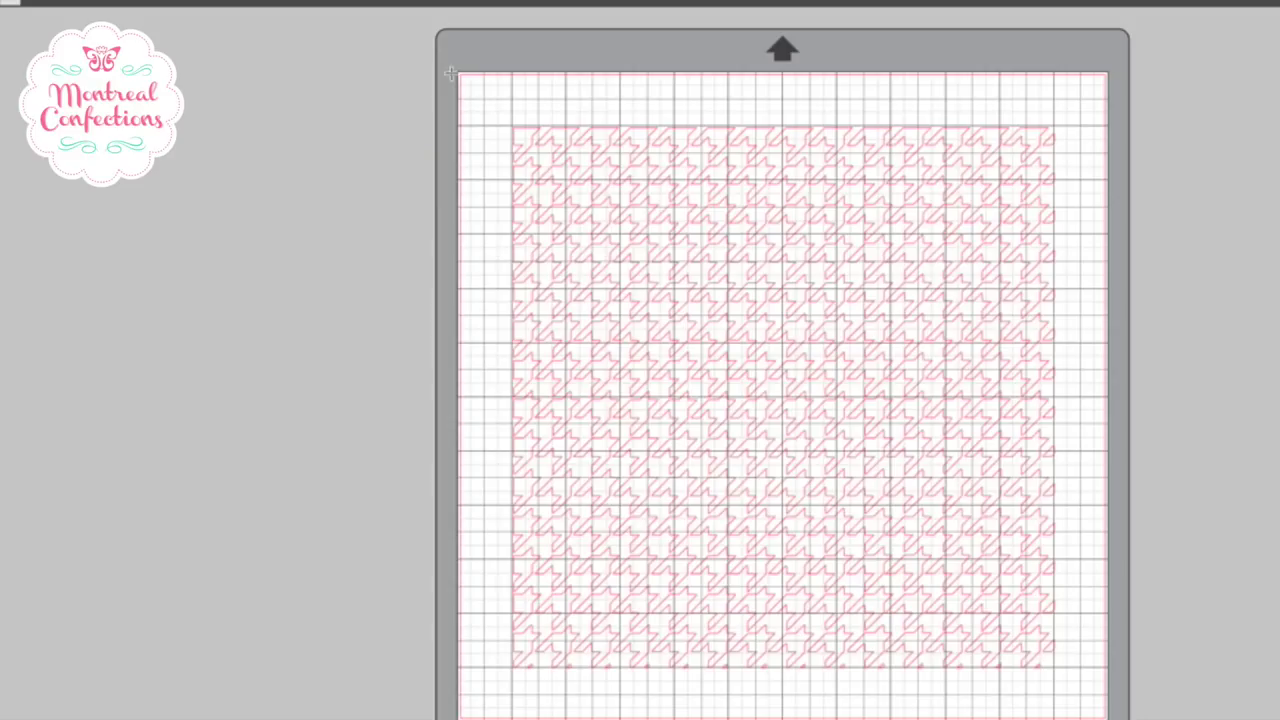
left_click_drag(455, 72, 781, 449)
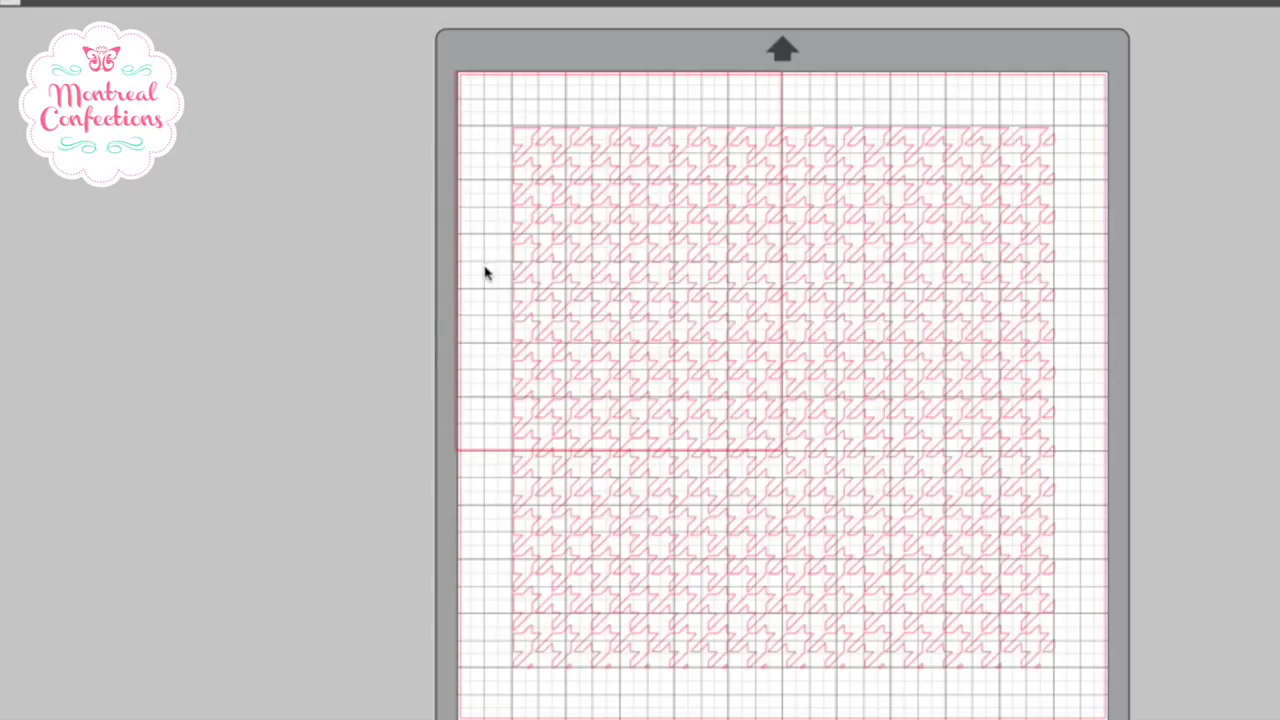
left_click(620, 414)
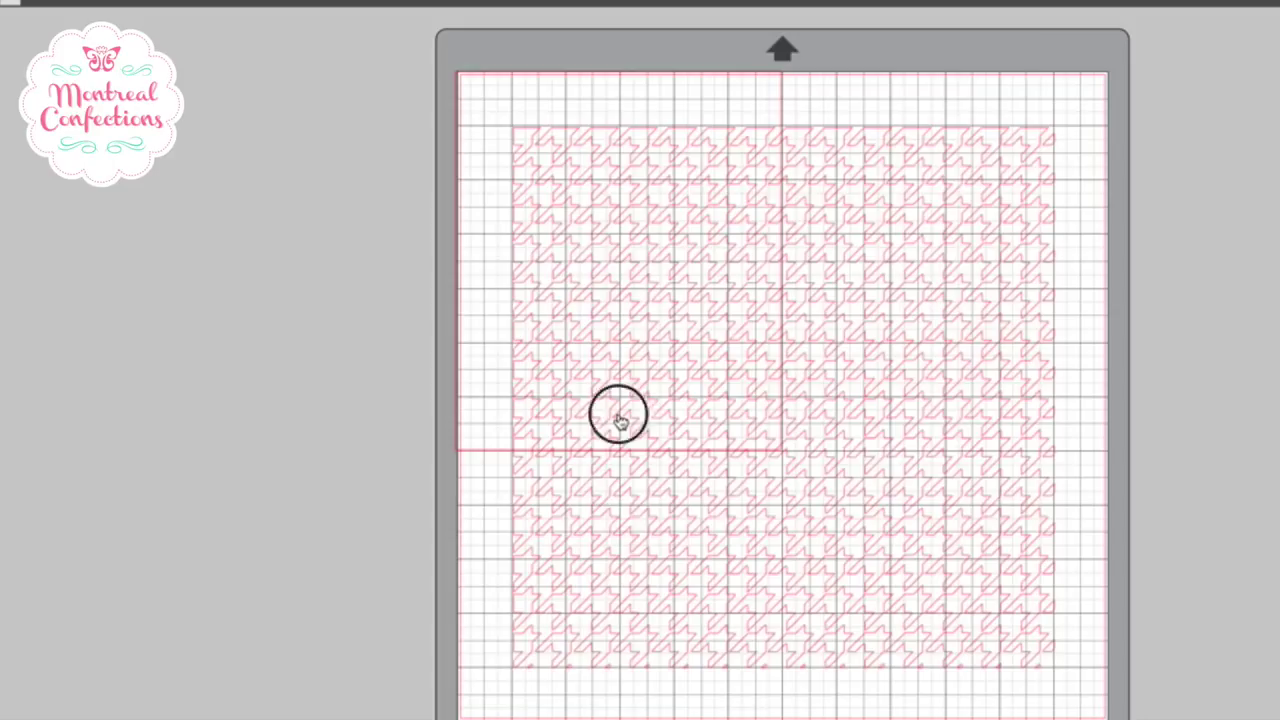
left_click(474, 443)
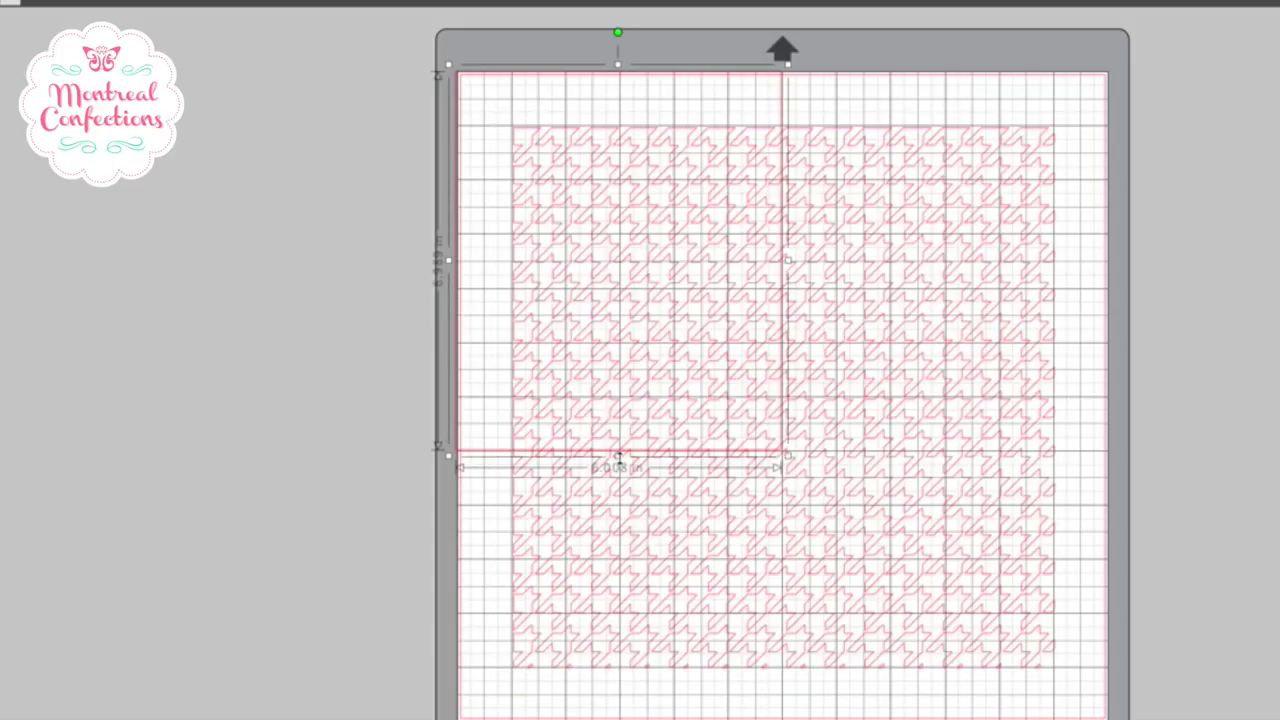
left_click_drag(618, 455, 634, 402)
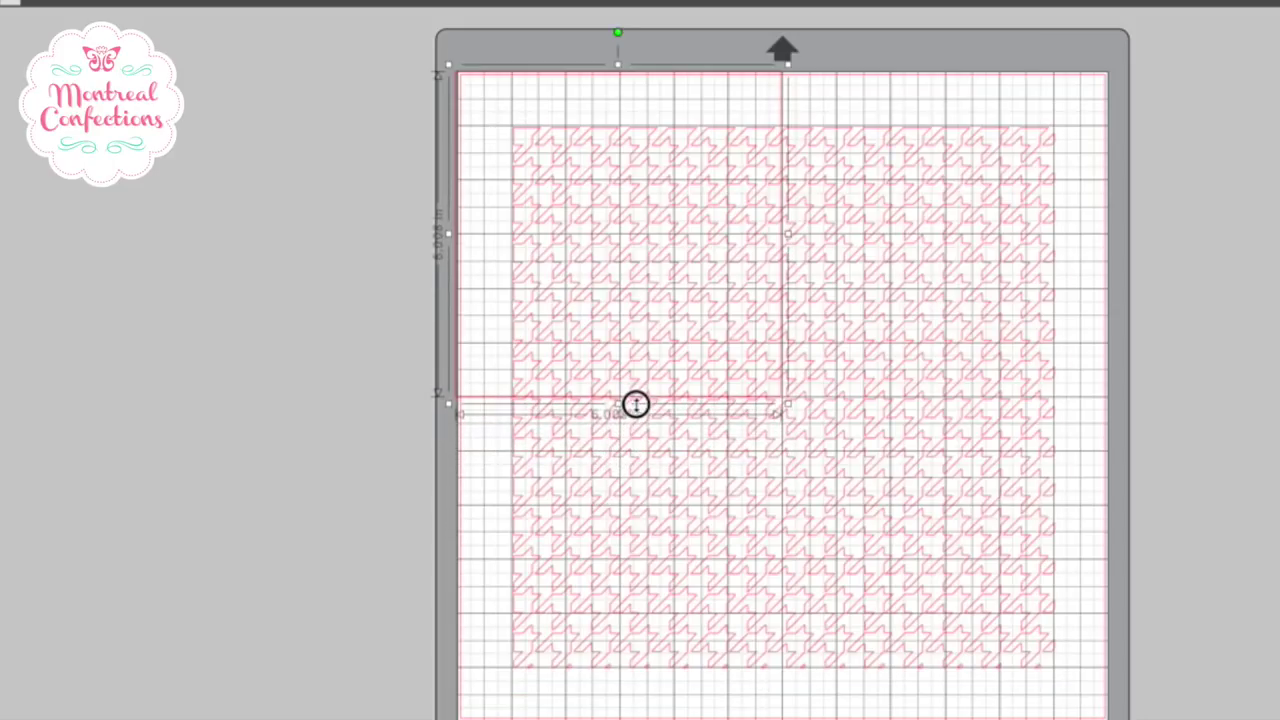
Step: Select the traced houndstooth pattern and move it toward the mat's top-left rectangle
left_click(900, 192)
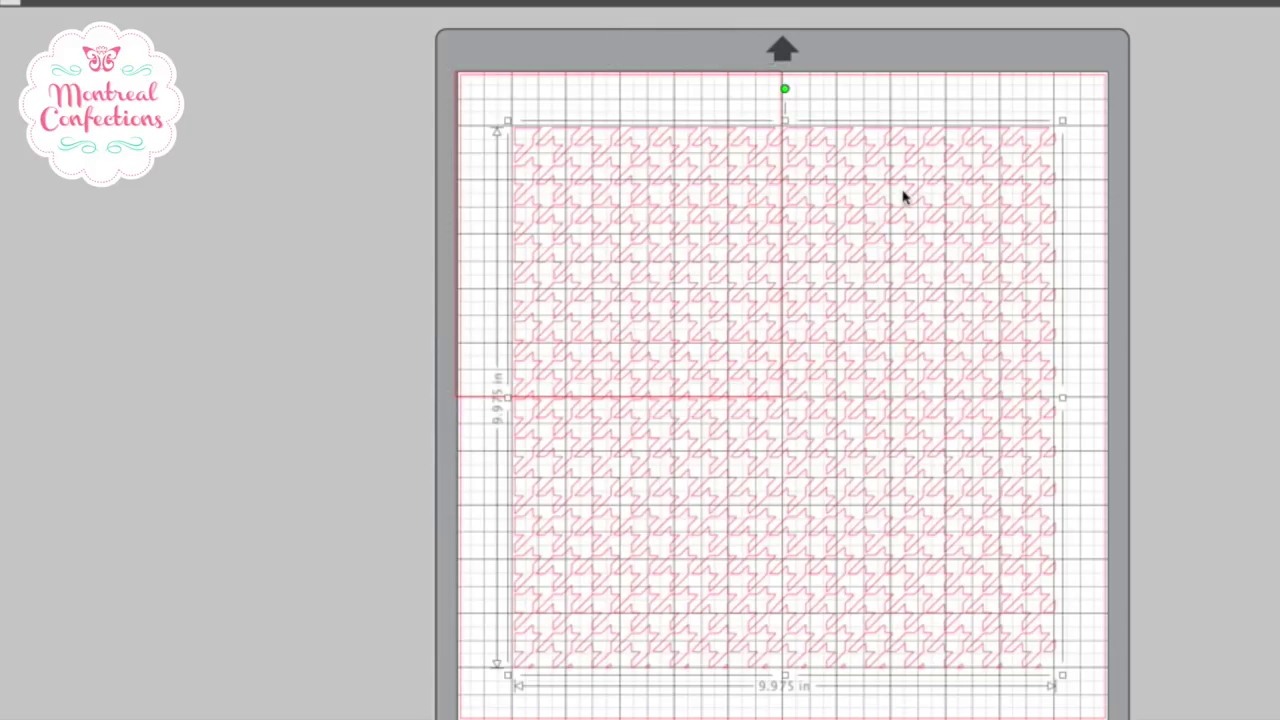
left_click_drag(918, 218, 885, 188)
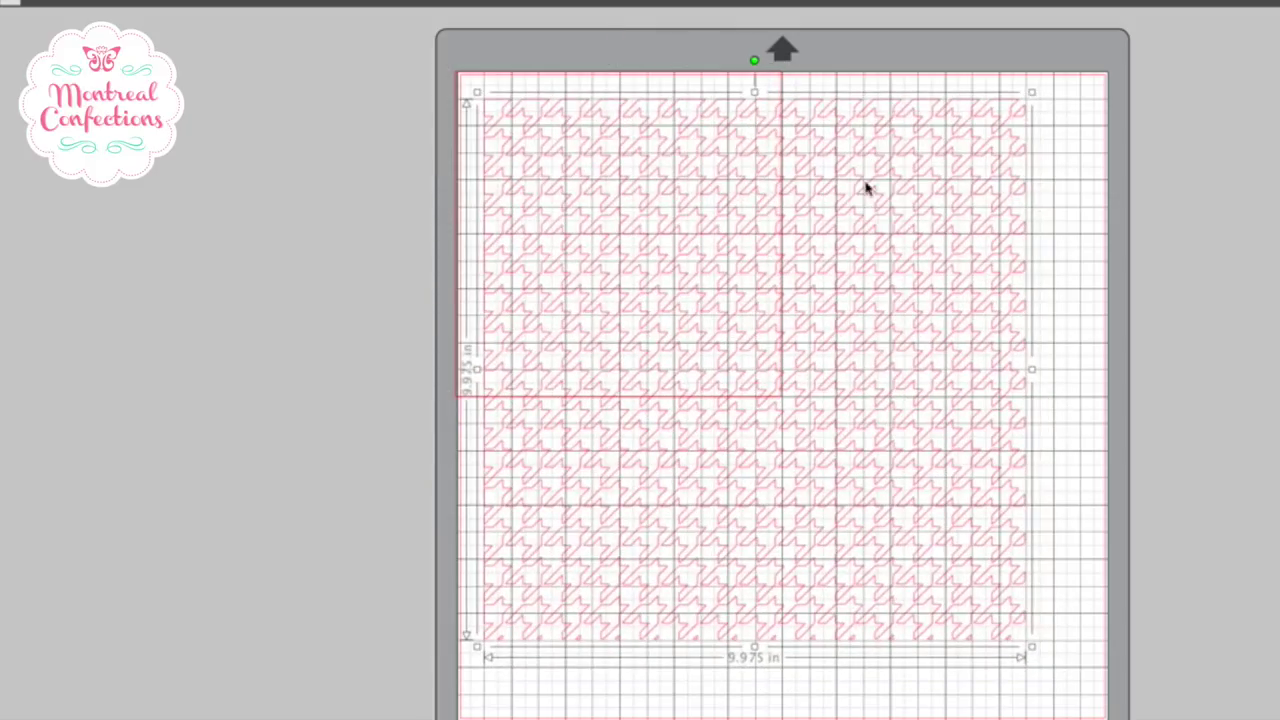
key("ctrl+plus")
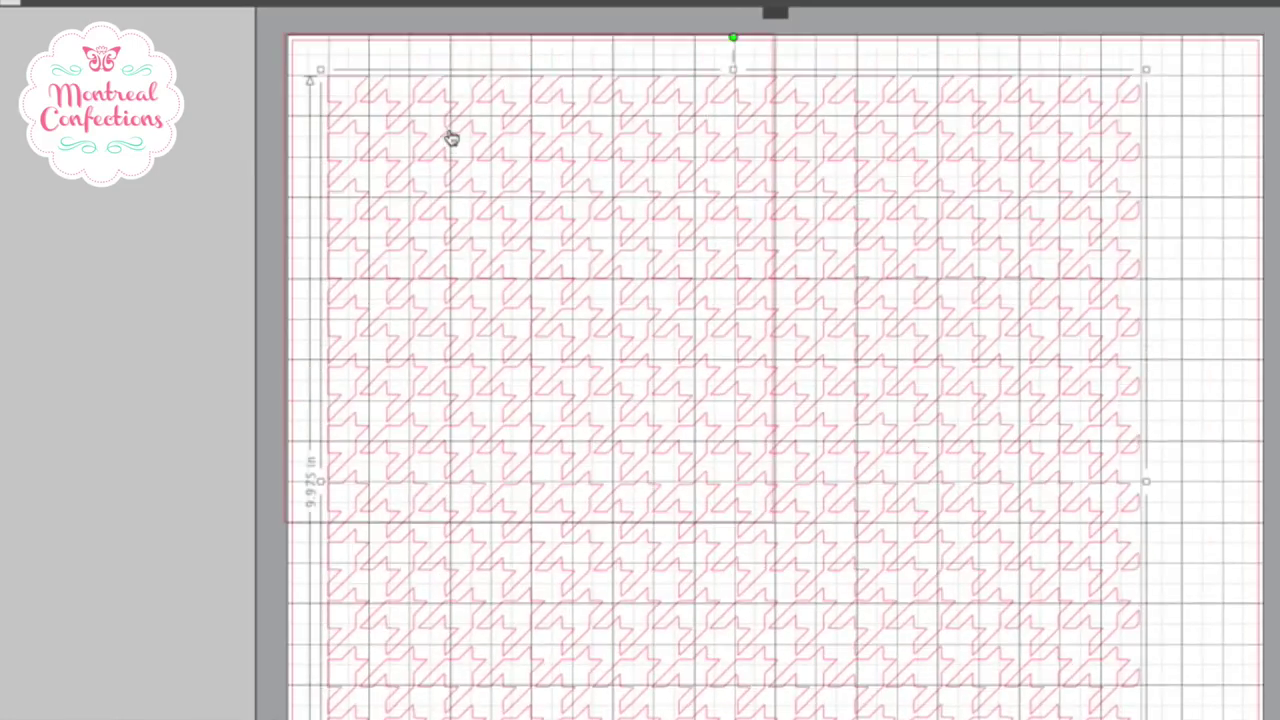
scroll(449, 134, "up", 1)
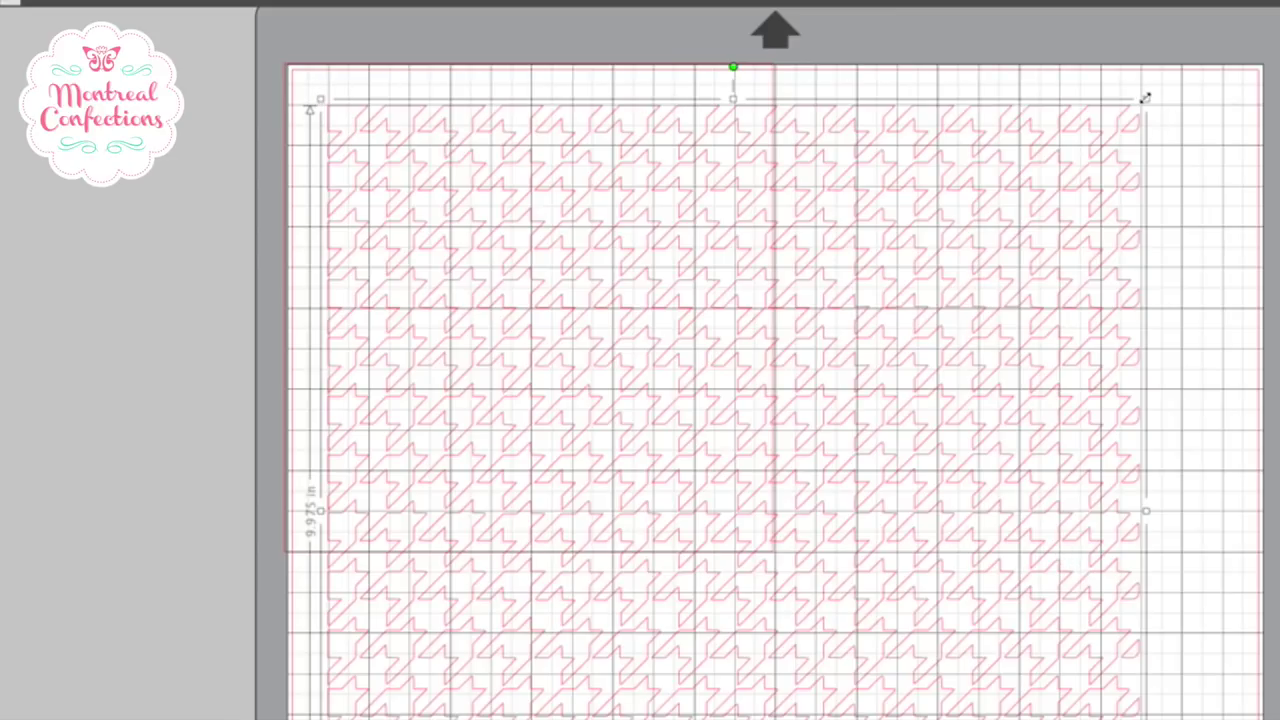
Step: Shrink the houndstooth pattern to about 4.984 × 5.020 in, fitted inside the rectangle
left_click_drag(1145, 98, 835, 408)
left_click_drag(620, 446, 610, 143)
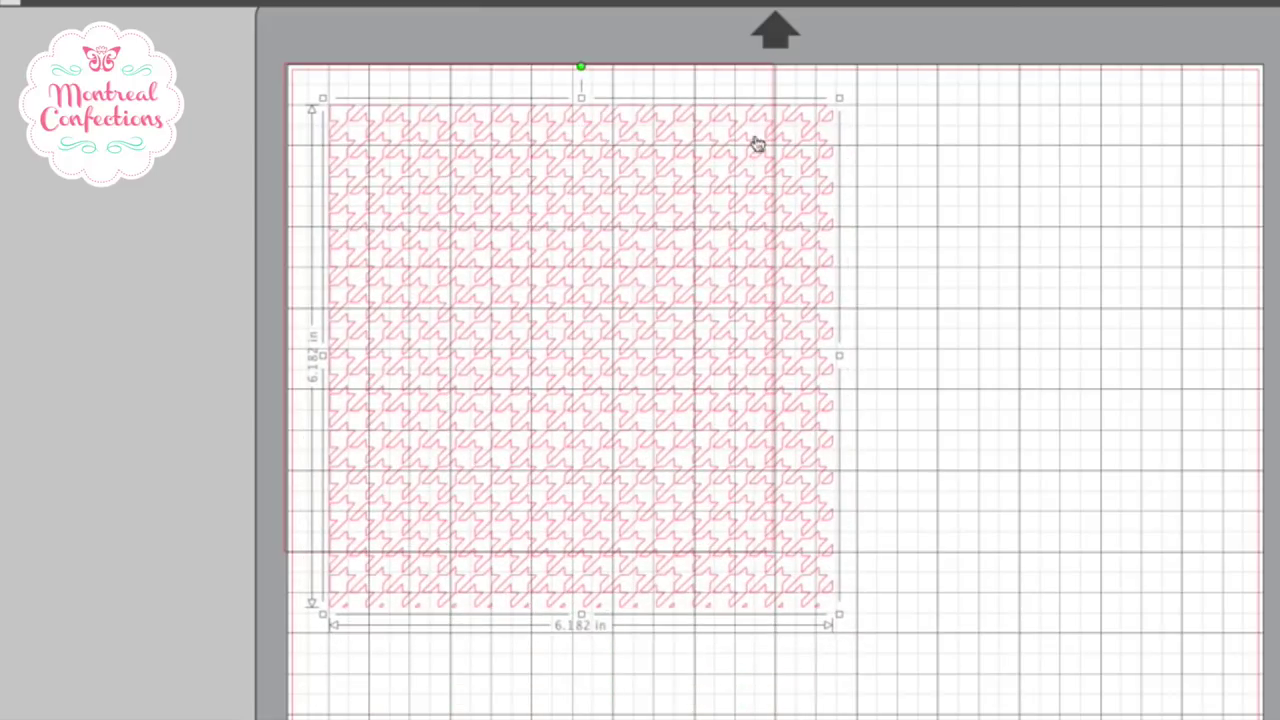
left_click_drag(838, 617, 754, 517)
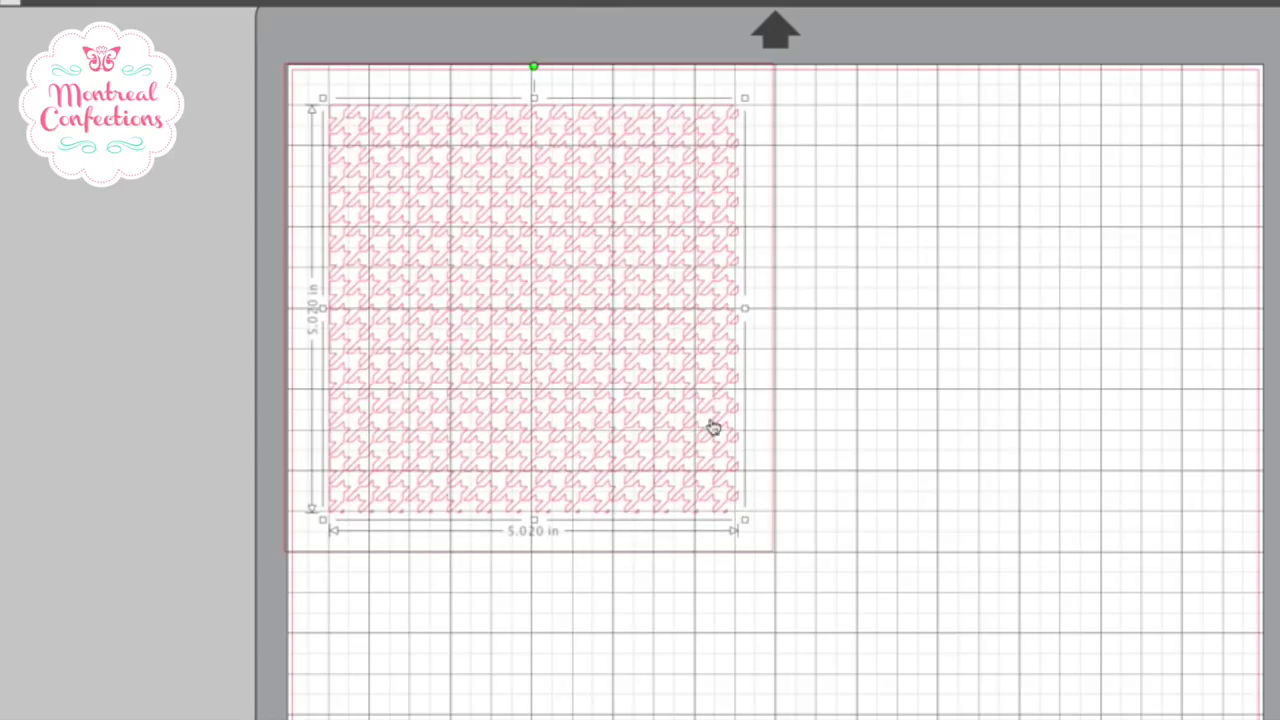
left_click_drag(745, 307, 741, 307)
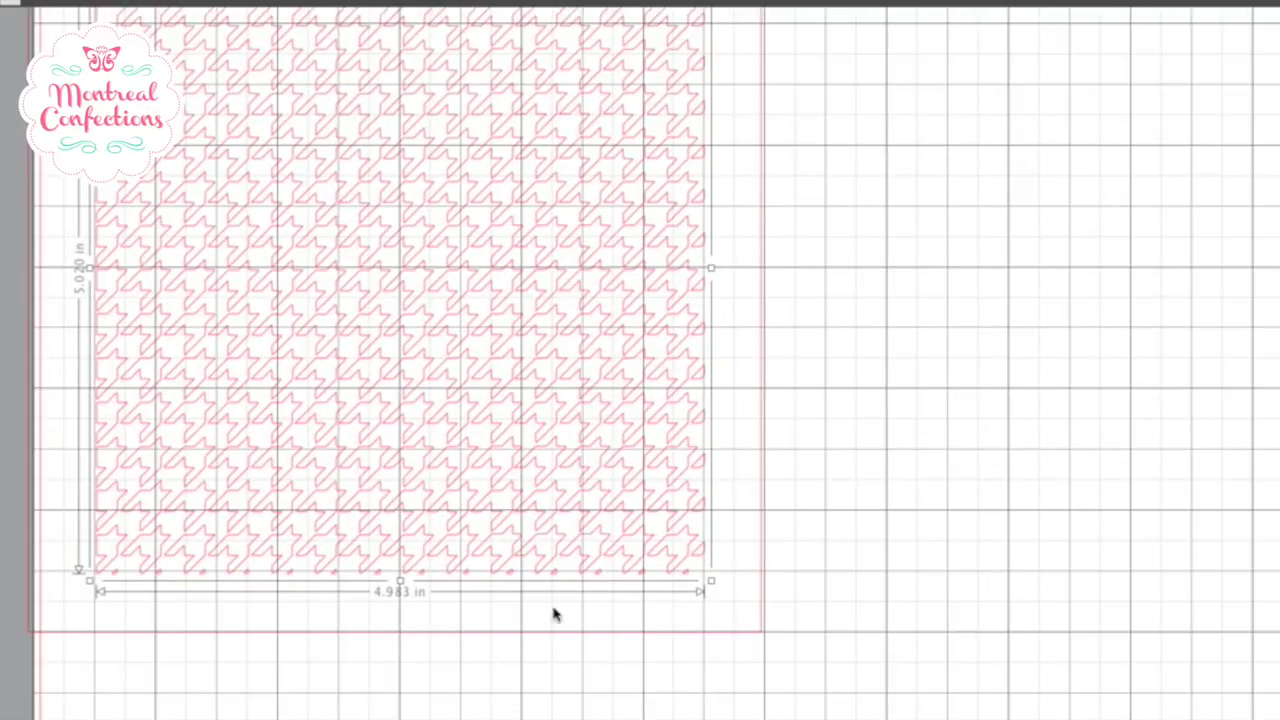
left_click_drag(626, 536, 620, 537)
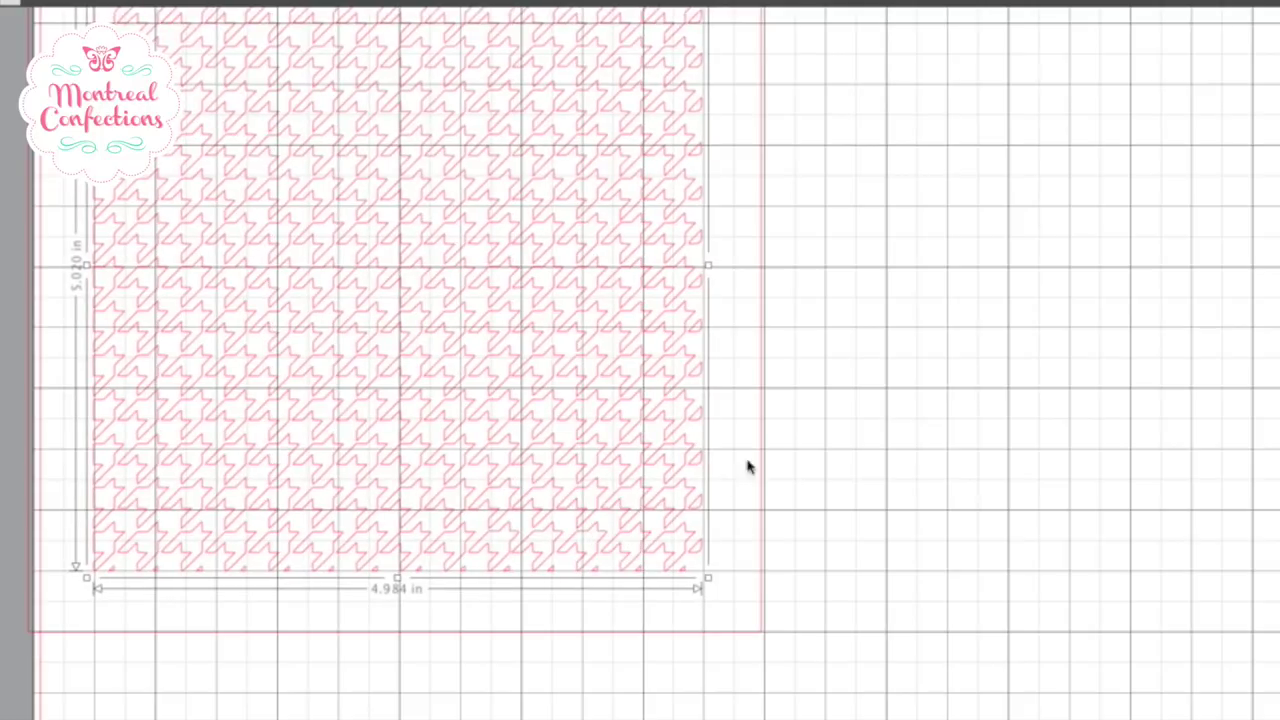
scroll(790, 378, "up", 5)
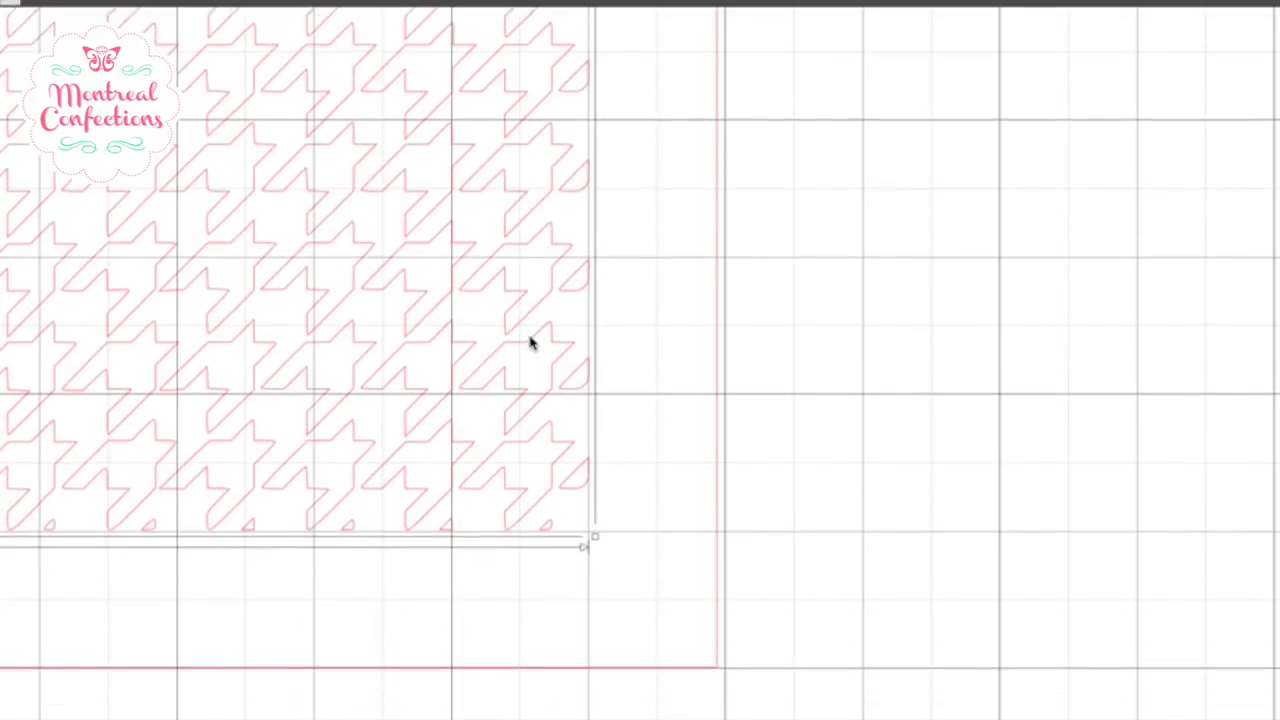
Step: Edit the pattern's edge points, then exit Point Edit, leaving a 5.005 in block centered in the 6.040 in rectangle
scroll(529, 344, "left", 5)
scroll(550, 360, "left", 10)
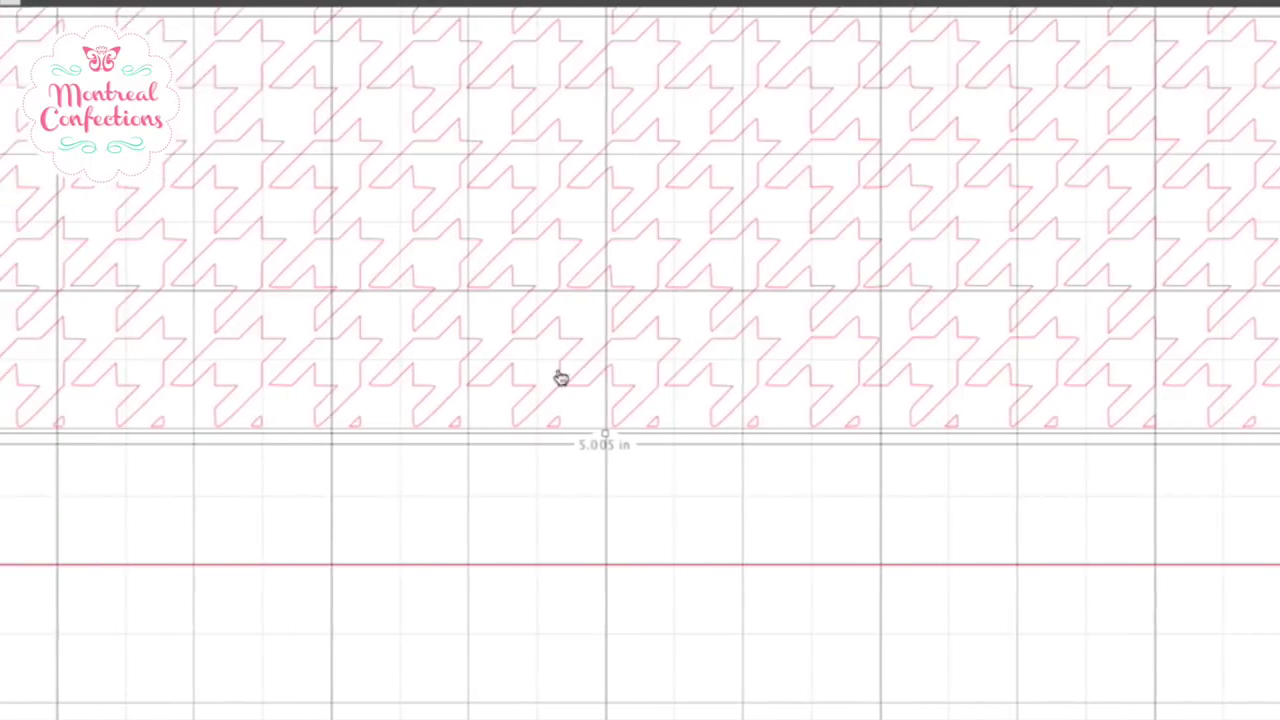
scroll(342, 432, "left", 5)
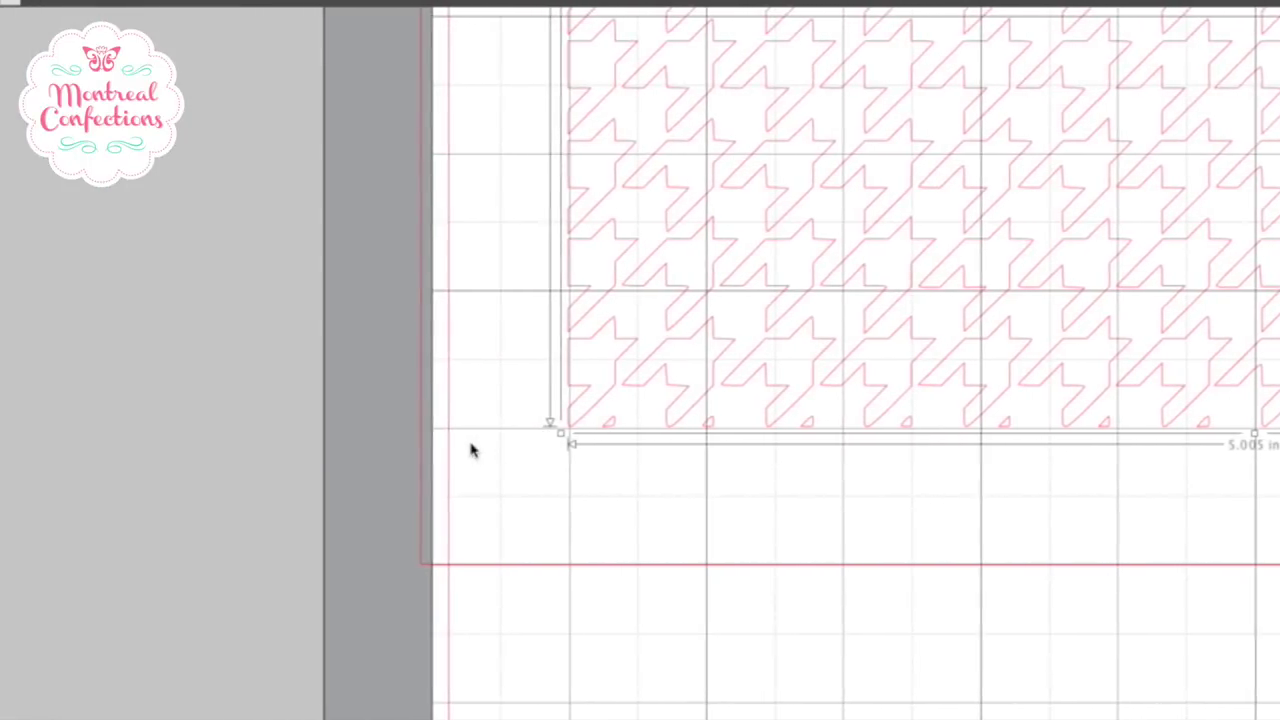
double_click(622, 425)
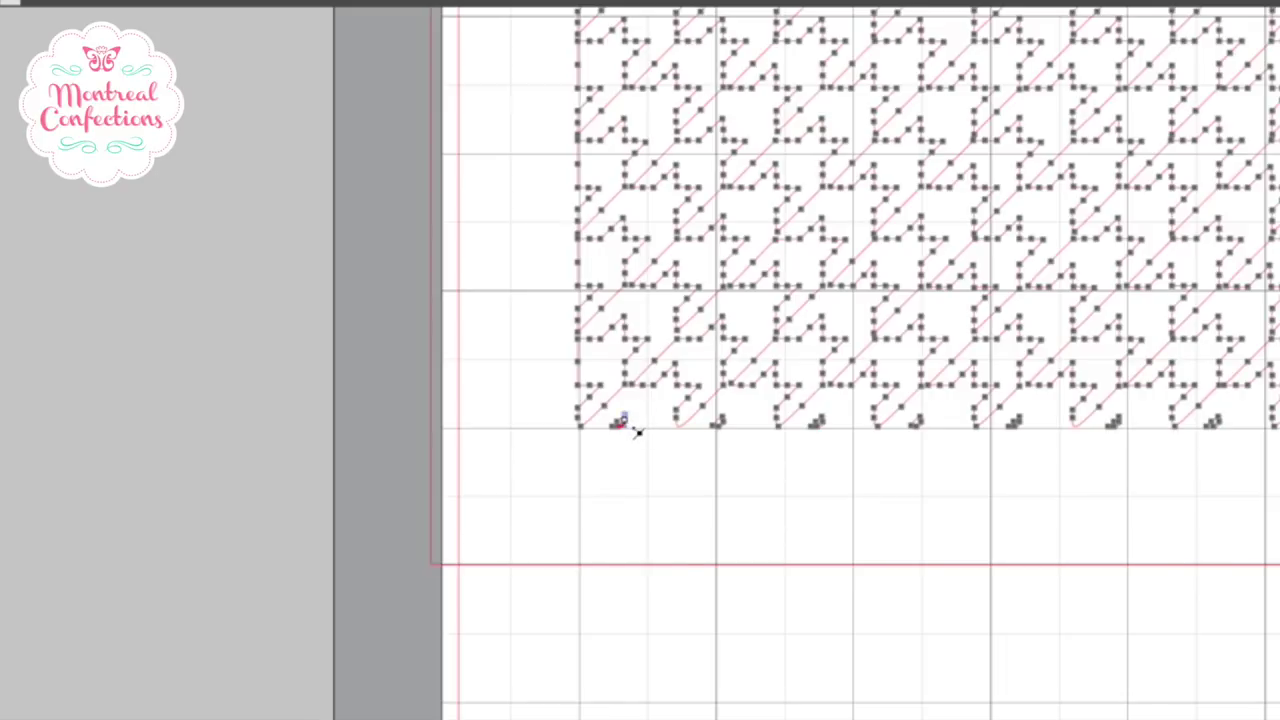
key("ctrl+1")
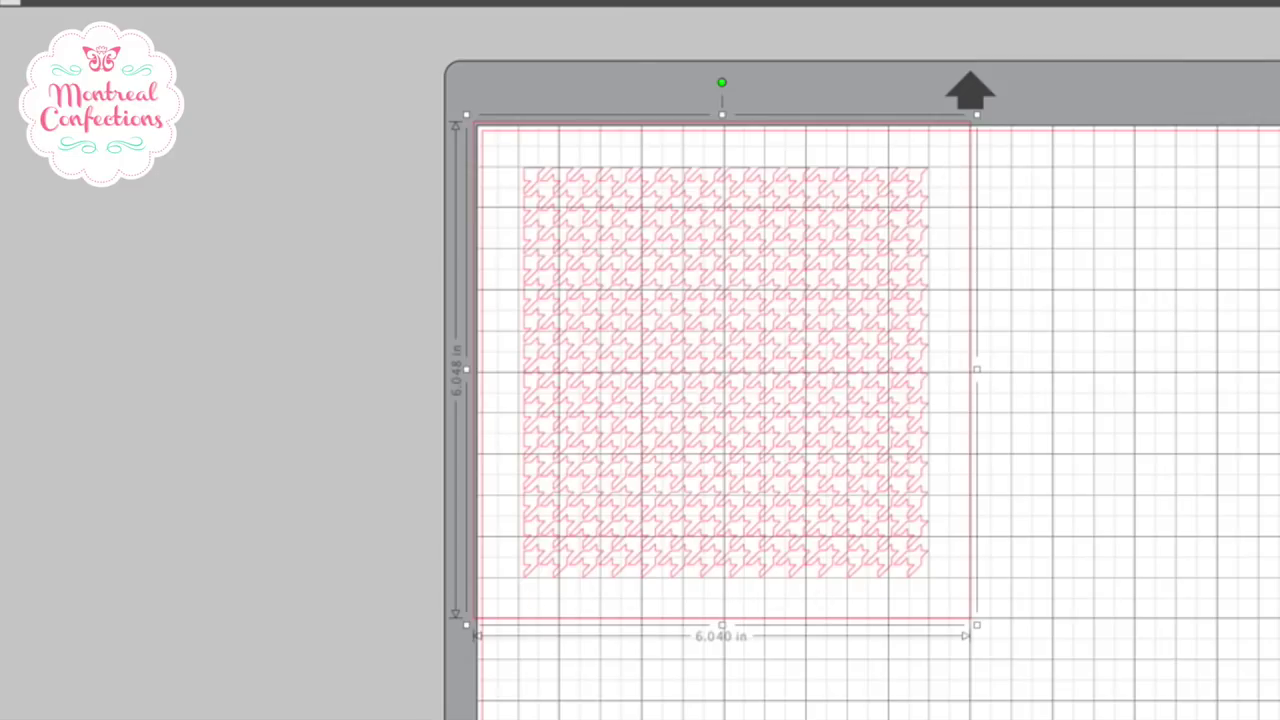
Step: Save the design to the User Designs library named 'houndstooth 6" stencil'
left_click(60, 0)
mouse_move(150, 56)
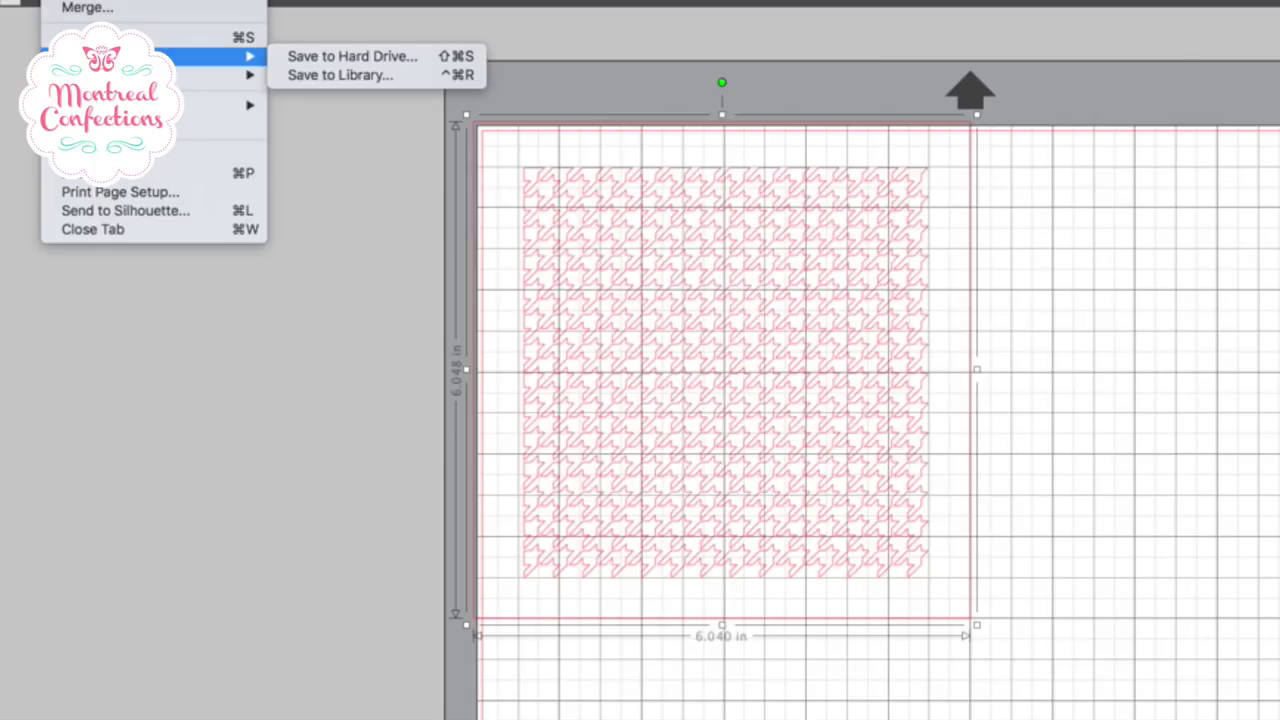
left_click(372, 75)
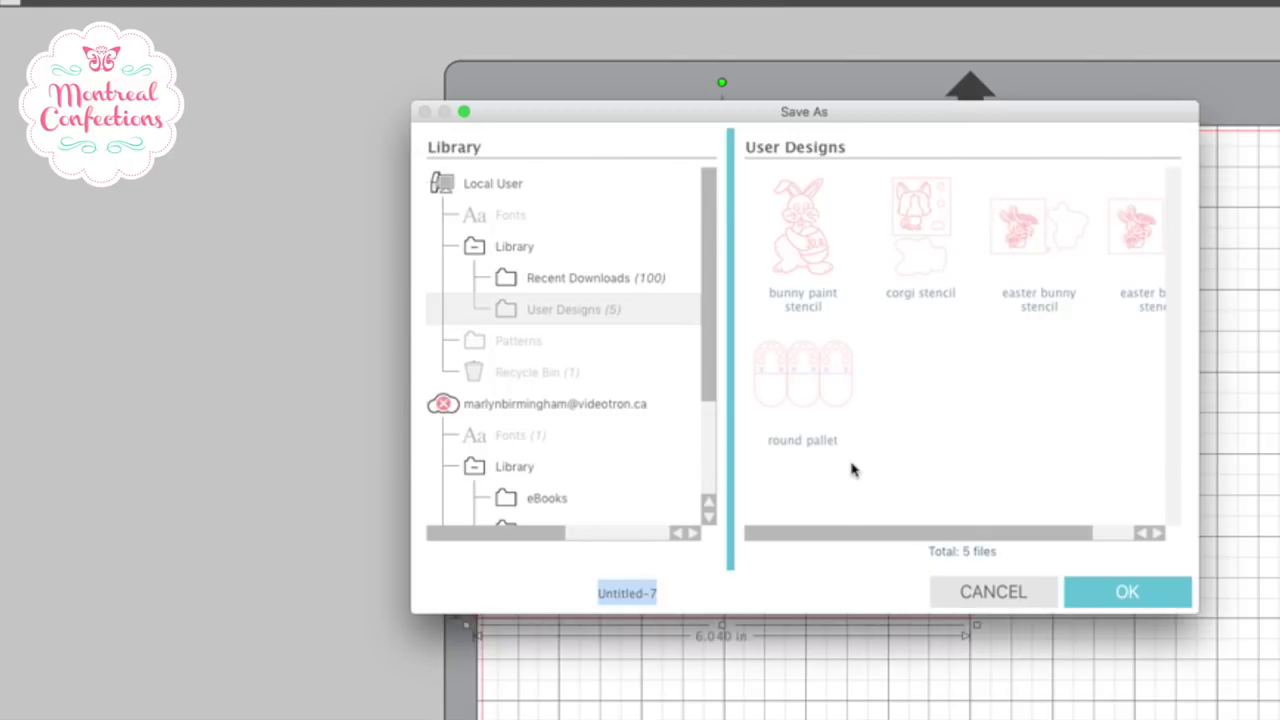
type("chevron")
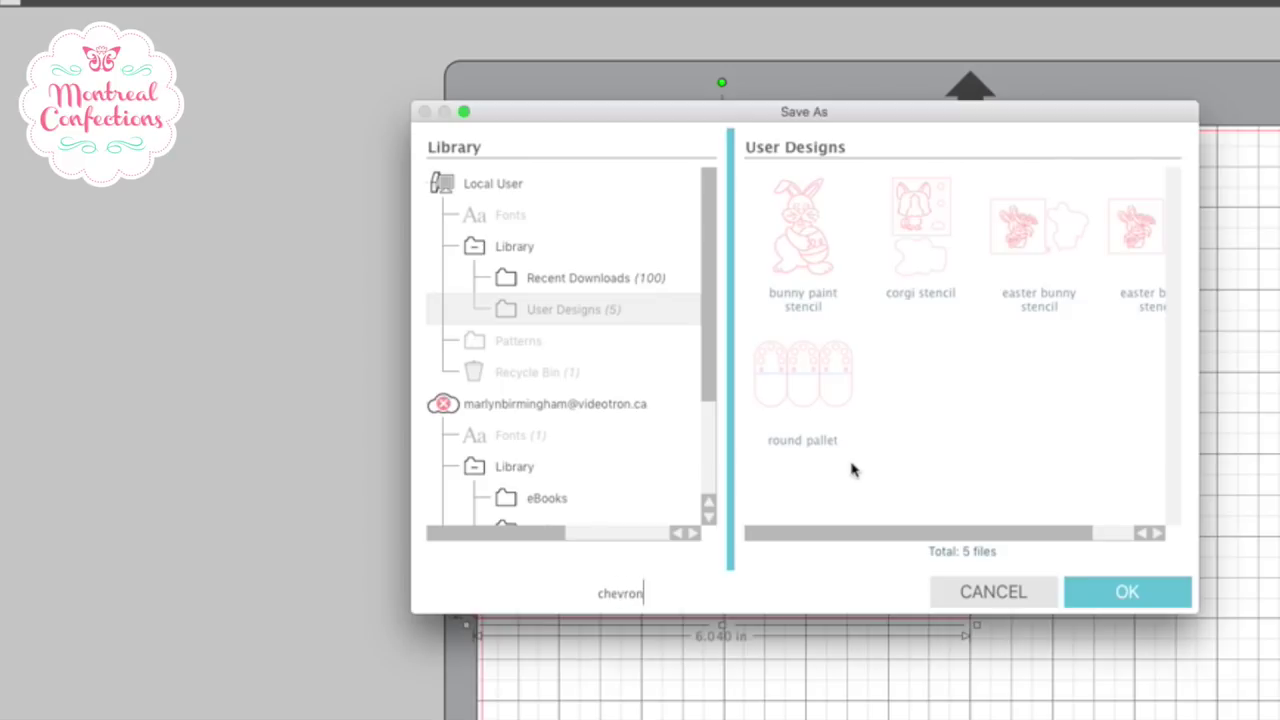
key("BackSpace")
key("BackSpace")
key("BackSpace")
key("BackSpace")
key("BackSpace")
key("BackSpace")
key("BackSpace")
type("houndstooth 6\" stencil")
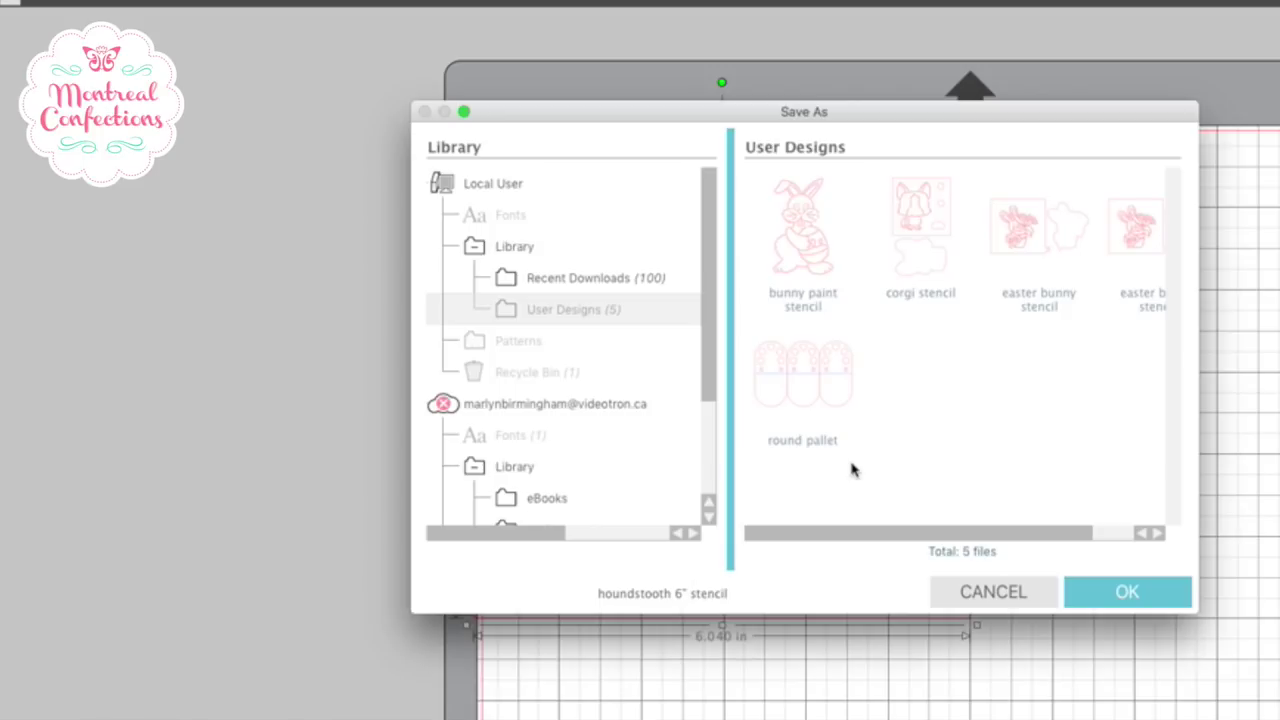
key("Return")
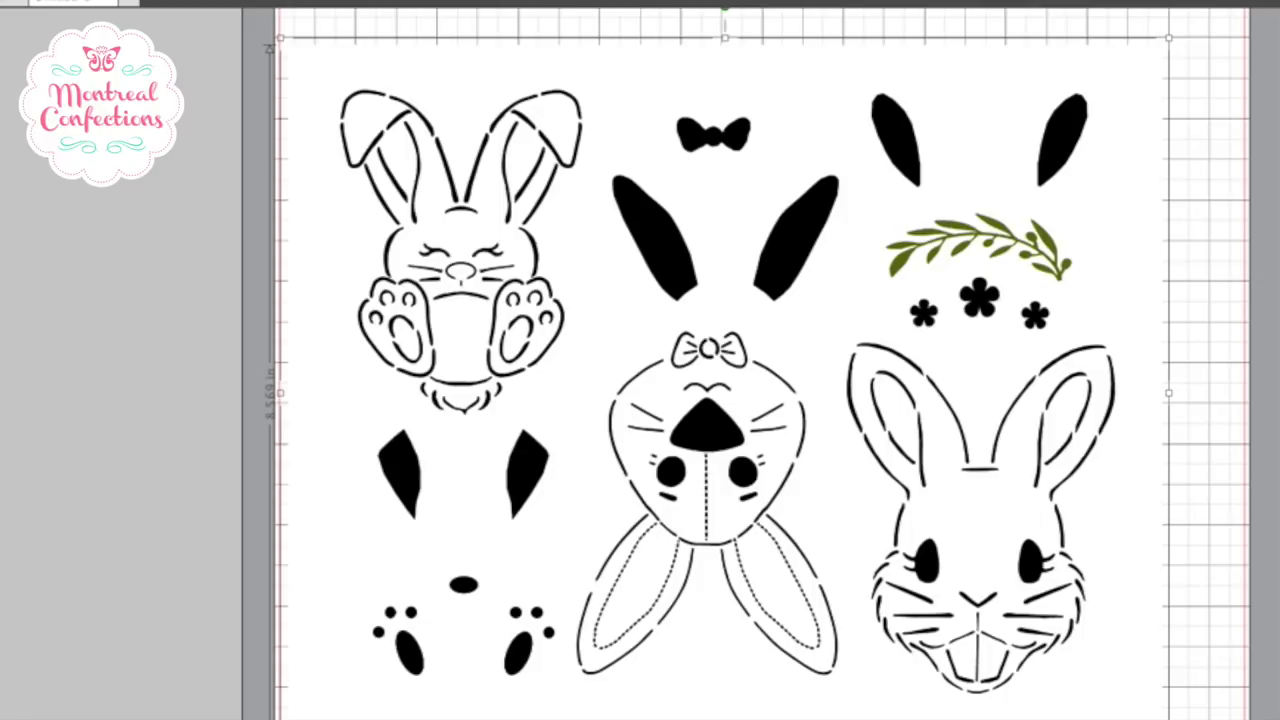
Step: Trace the whole bunny stencil sheet into pink cut lines and delete the original gray image
left_click(302, 63)
left_click_drag(300, 62, 1156, 604)
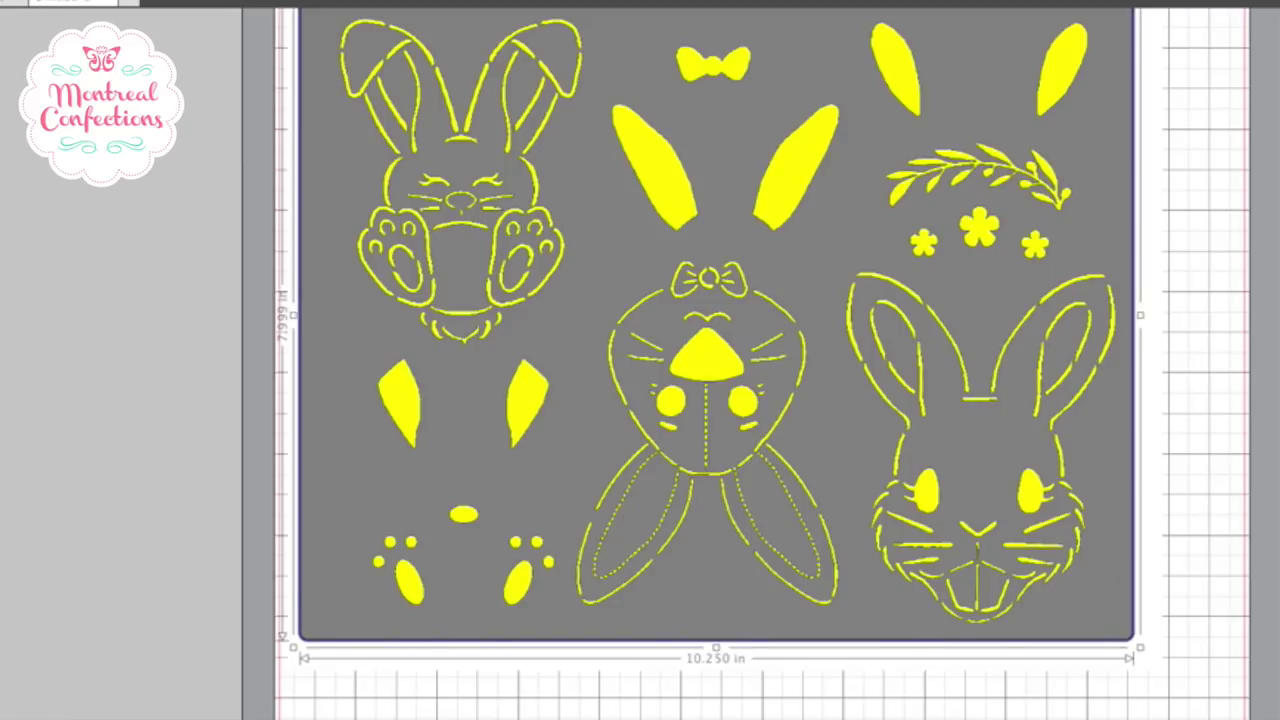
left_click(1262, 352)
left_click(829, 294)
key("Delete")
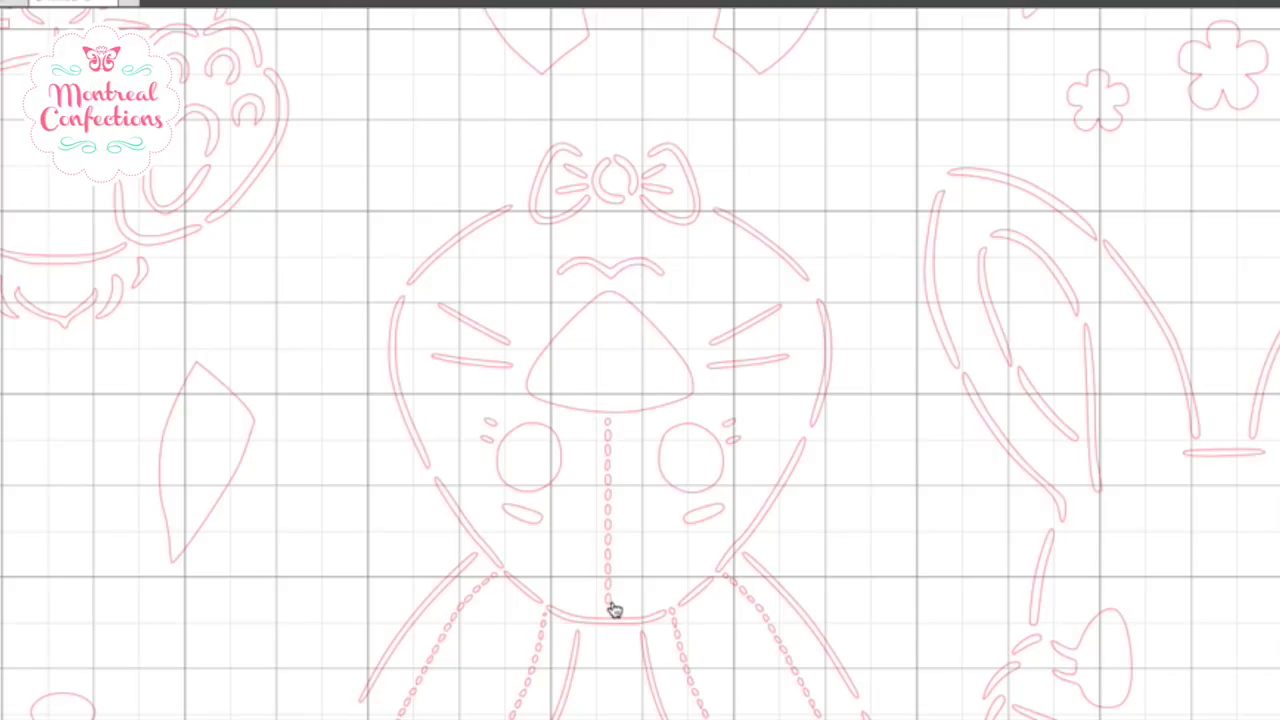
scroll(728, 465, "down", 4)
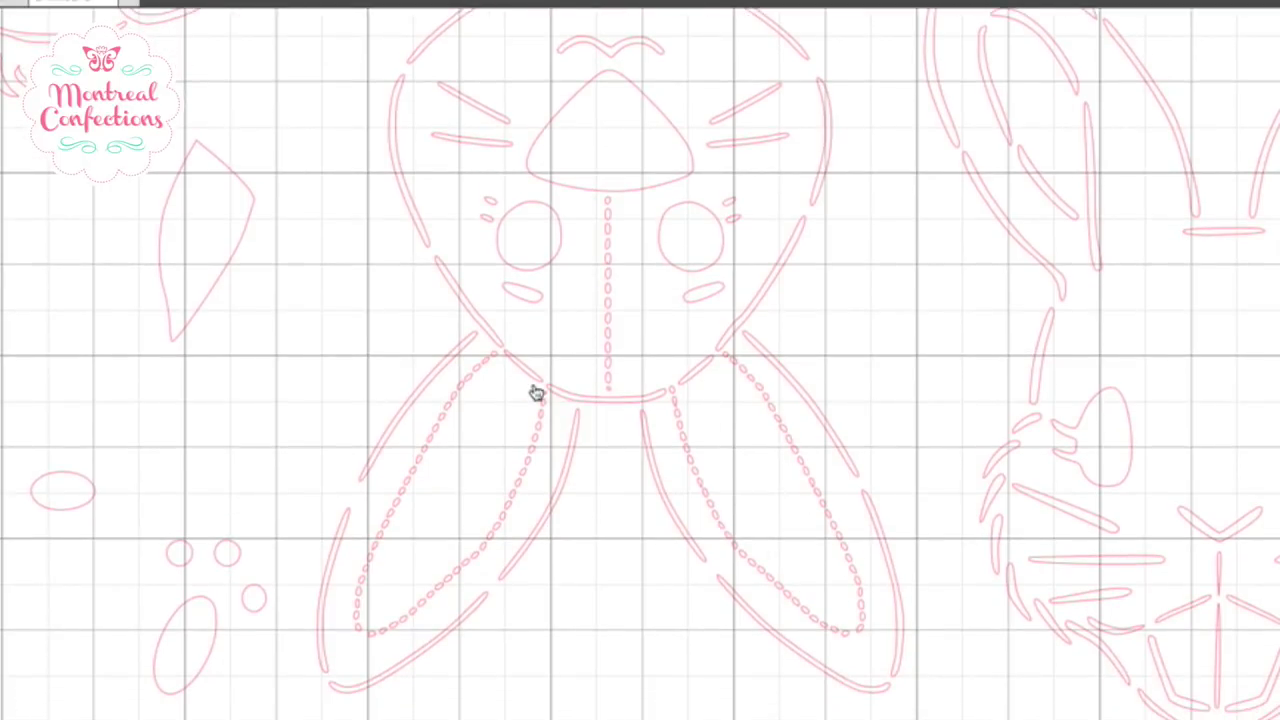
scroll(535, 392, "right", 2)
scroll(535, 392, "down", 1)
scroll(535, 392, "right", 6)
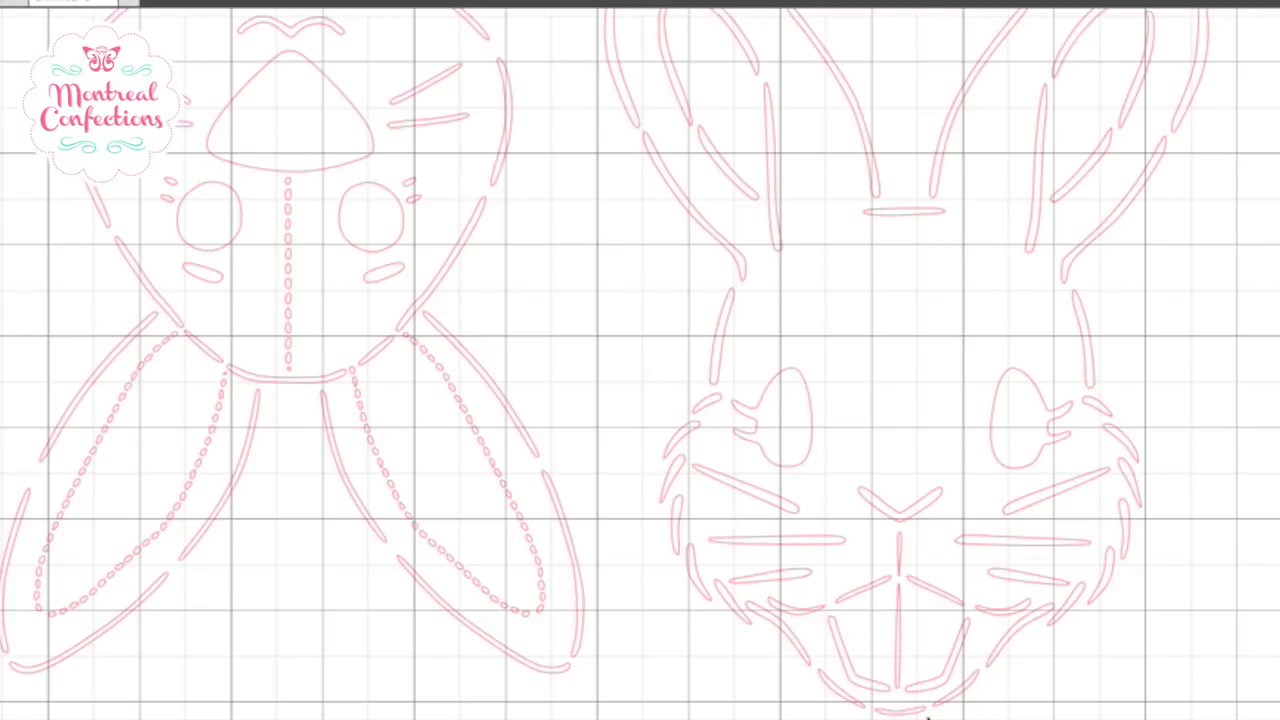
scroll(720, 486, "up", 12)
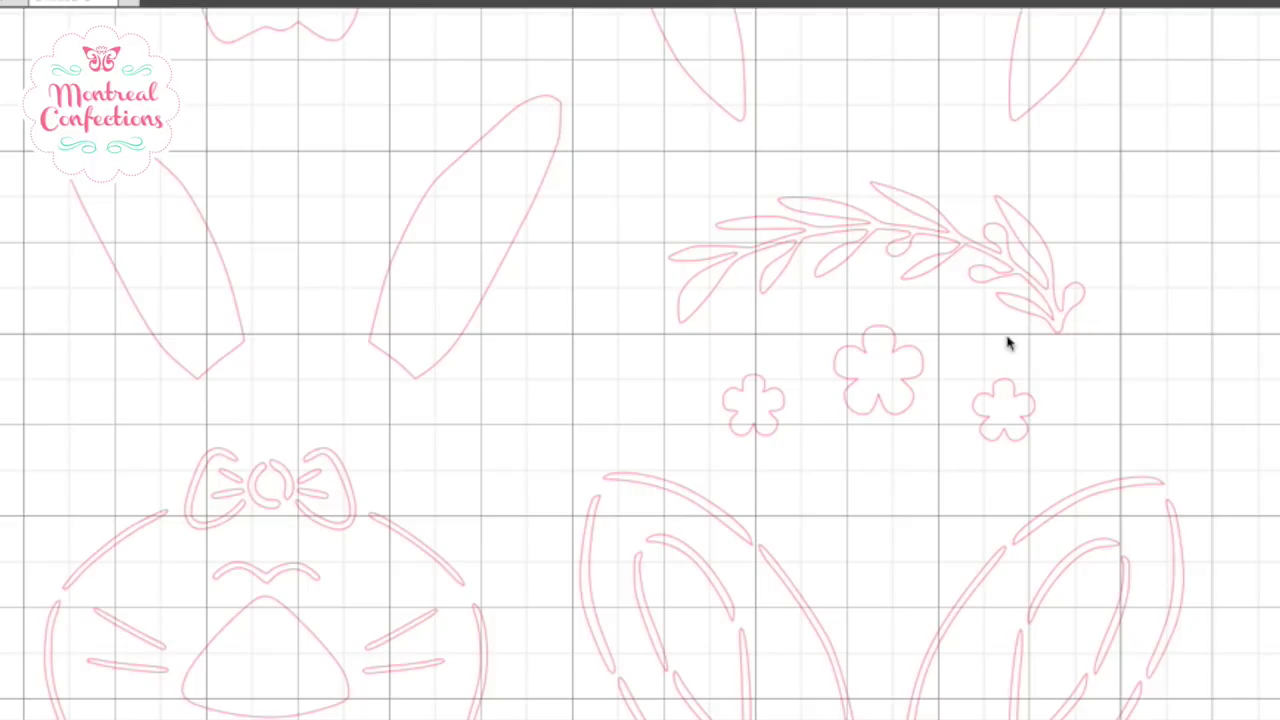
scroll(850, 358, "up", 5)
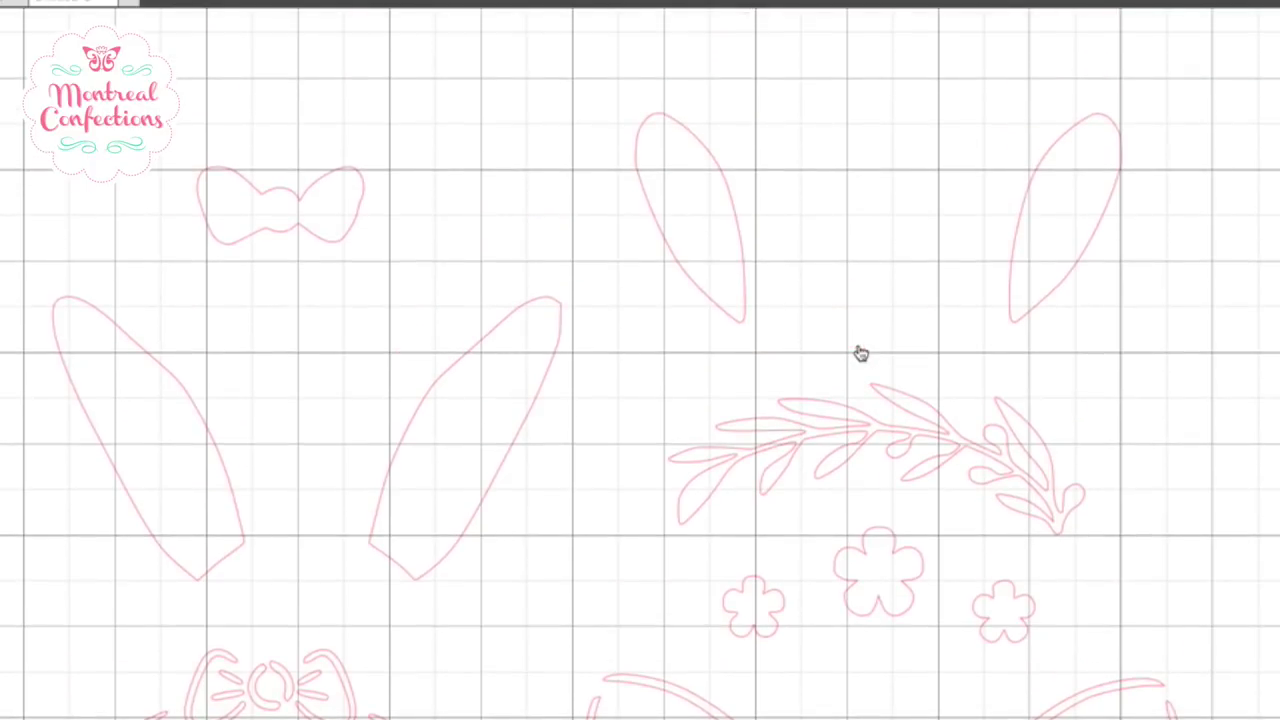
scroll(1057, 506, "left", 8)
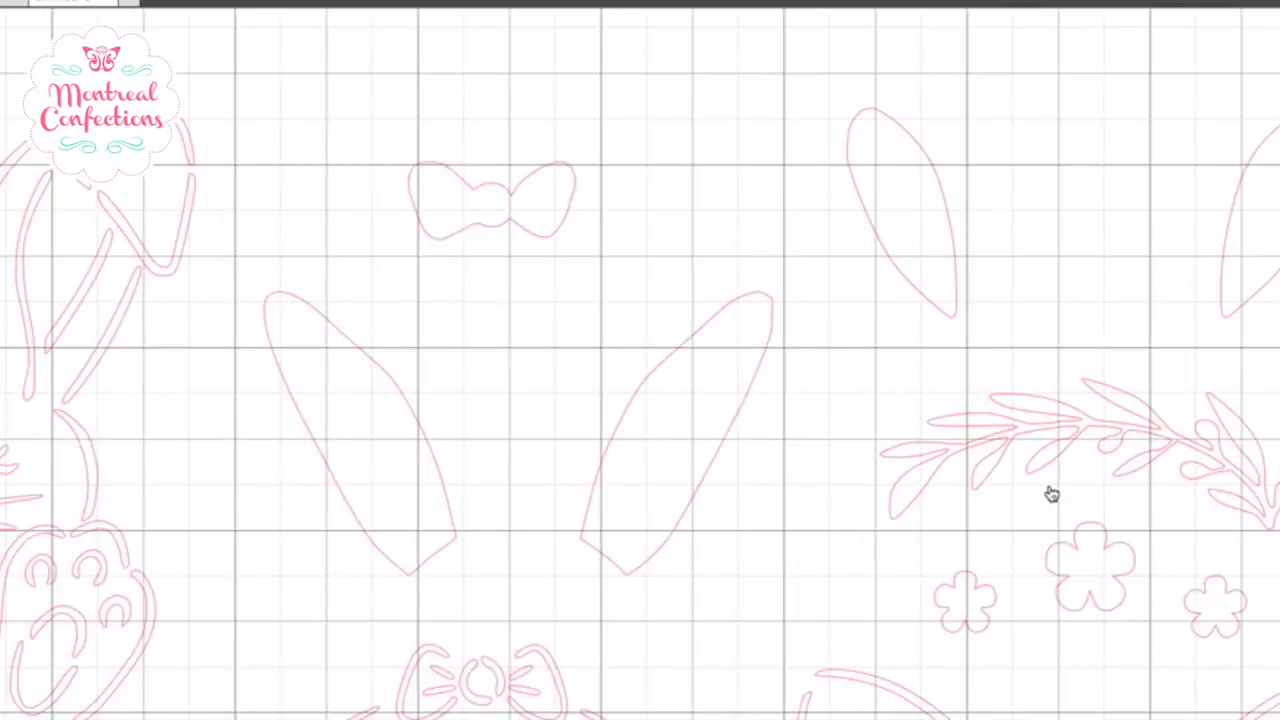
scroll(571, 466, "left", 2)
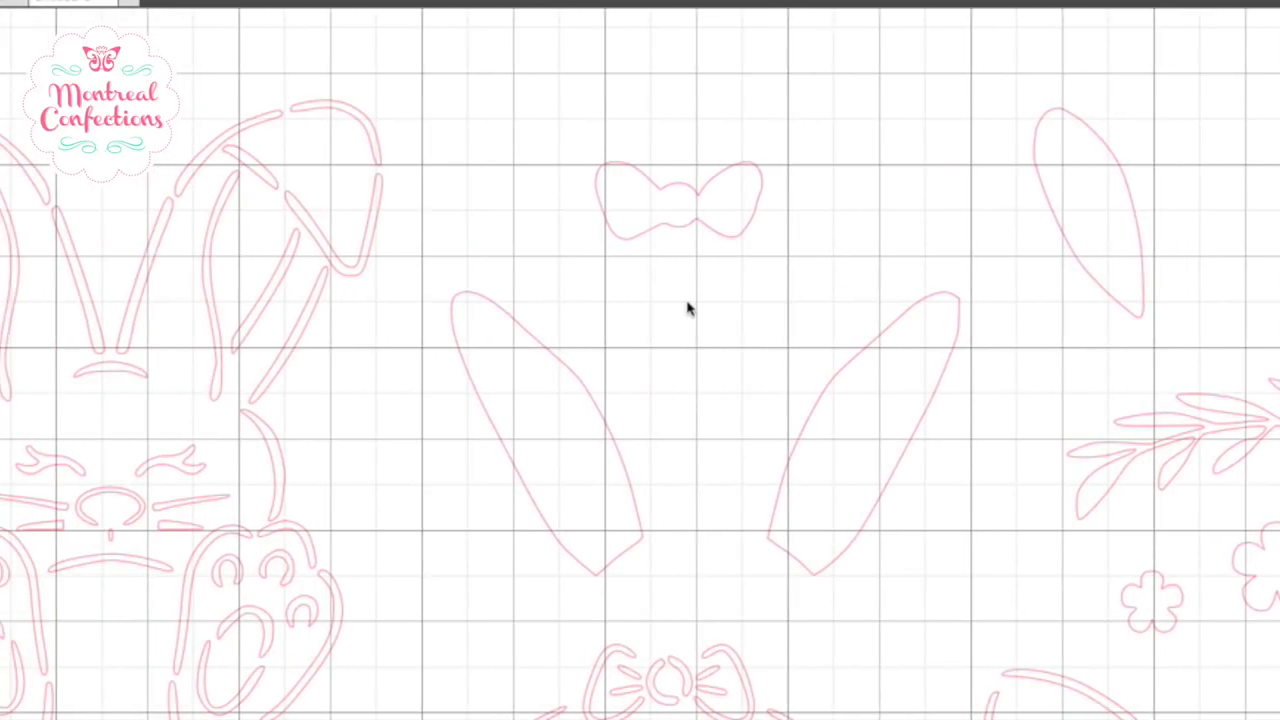
scroll(688, 309, "down", 6)
scroll(594, 386, "down", 4)
scroll(586, 431, "up", 8)
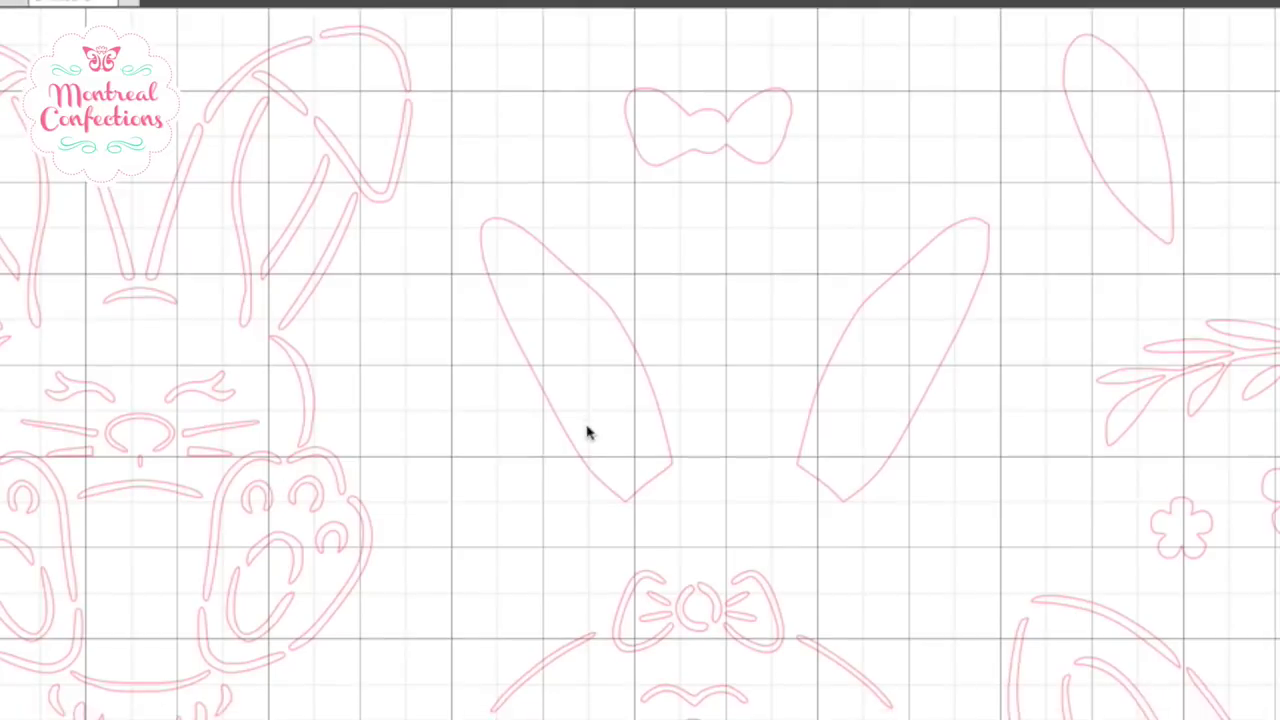
scroll(586, 431, "down", 1)
scroll(309, 249, "left", 3)
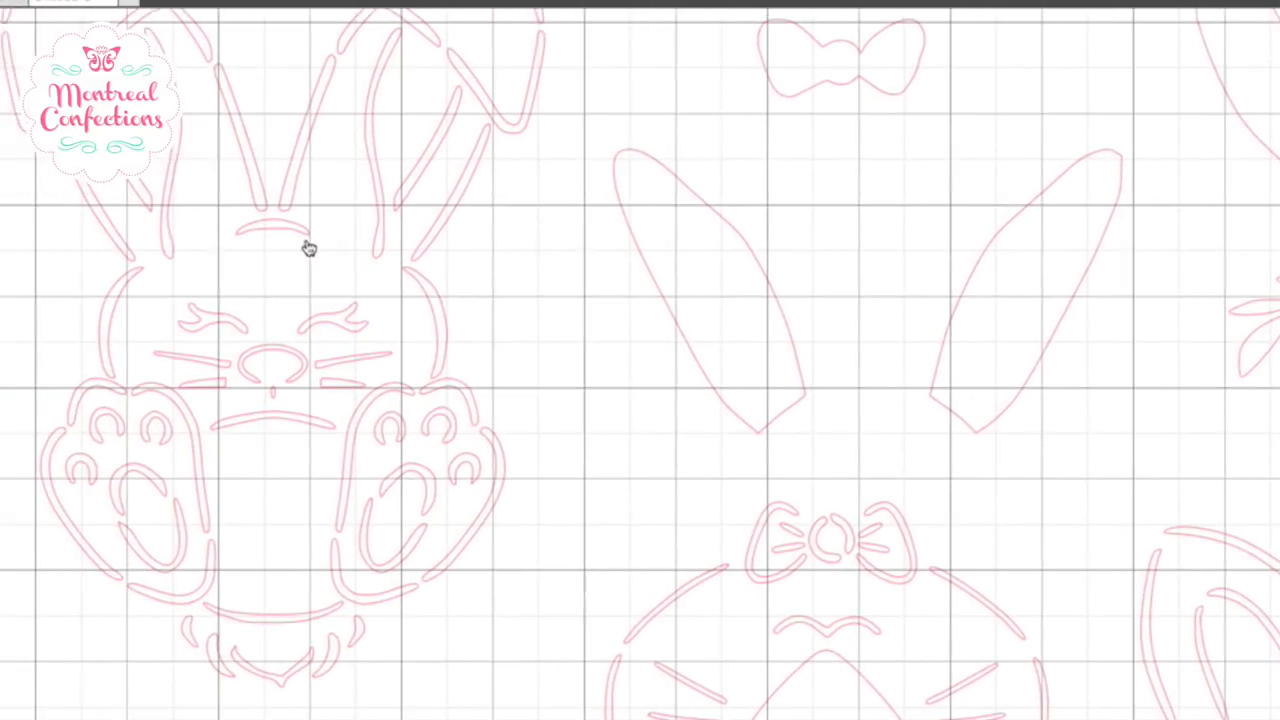
scroll(309, 249, "up", 2)
scroll(309, 249, "down", 1)
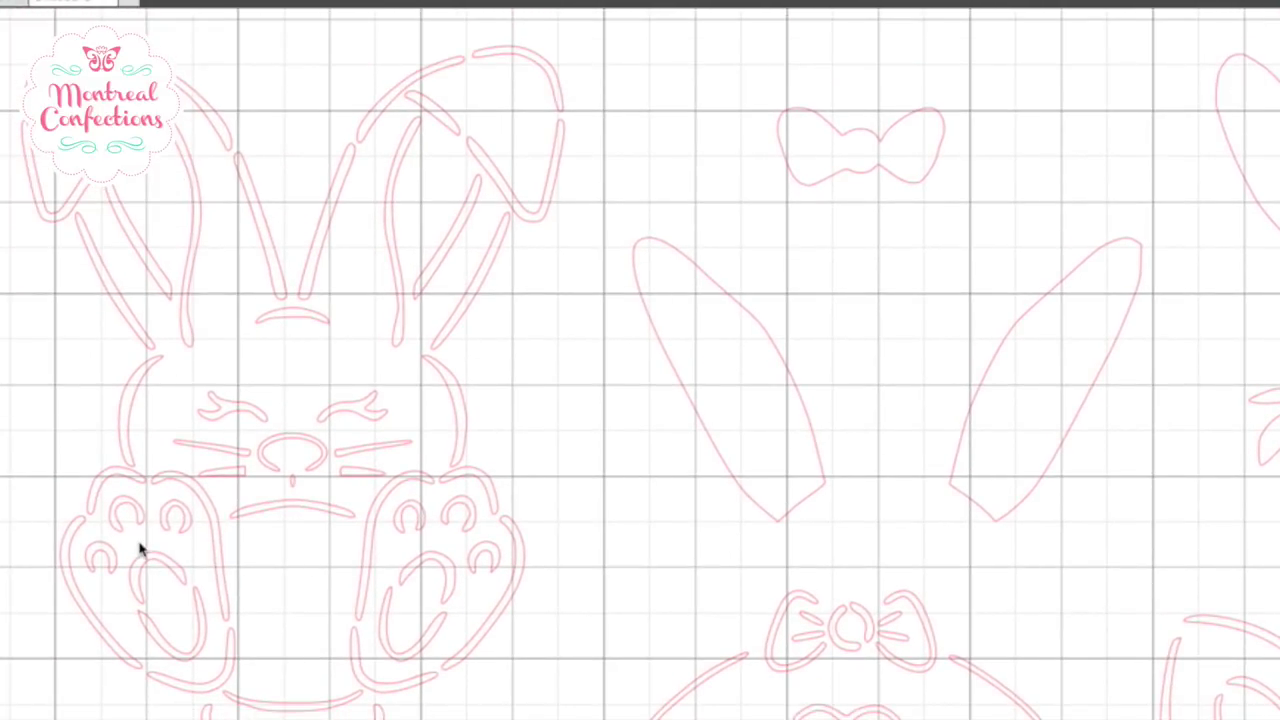
scroll(458, 606, "down", 10)
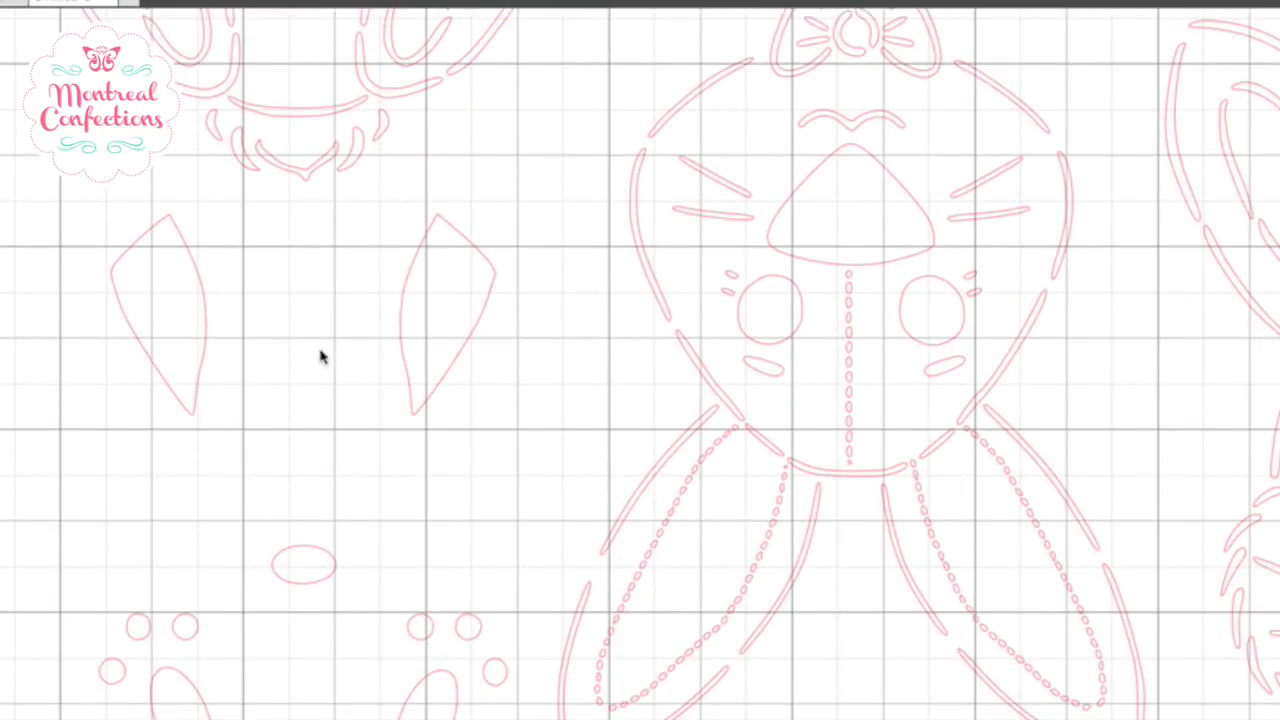
scroll(423, 606, "down", 4)
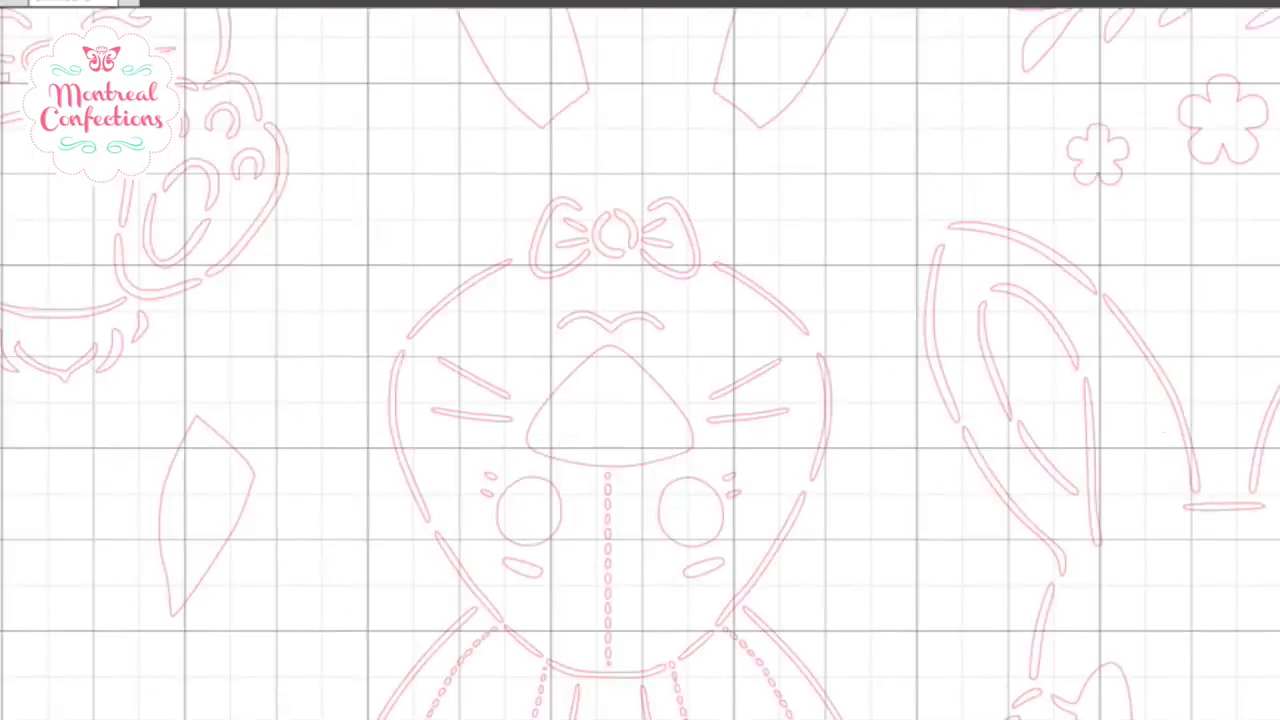
scroll(580, 134, "down", 5)
scroll(580, 134, "up", 4)
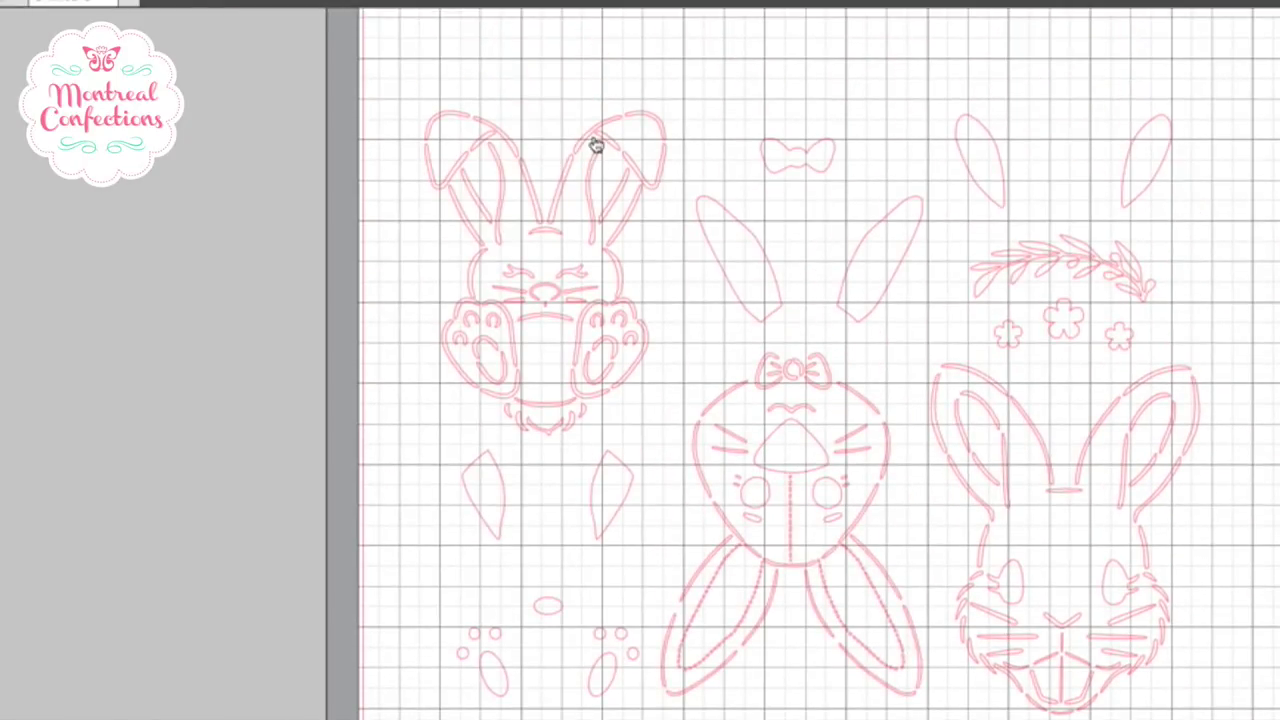
Step: Drag the traced bunny group up toward the top edge of the cutting mat
left_click(607, 137)
left_click_drag(607, 137, 574, 88)
scroll(574, 110, "up", 2)
left_click_drag(591, 249, 580, 194)
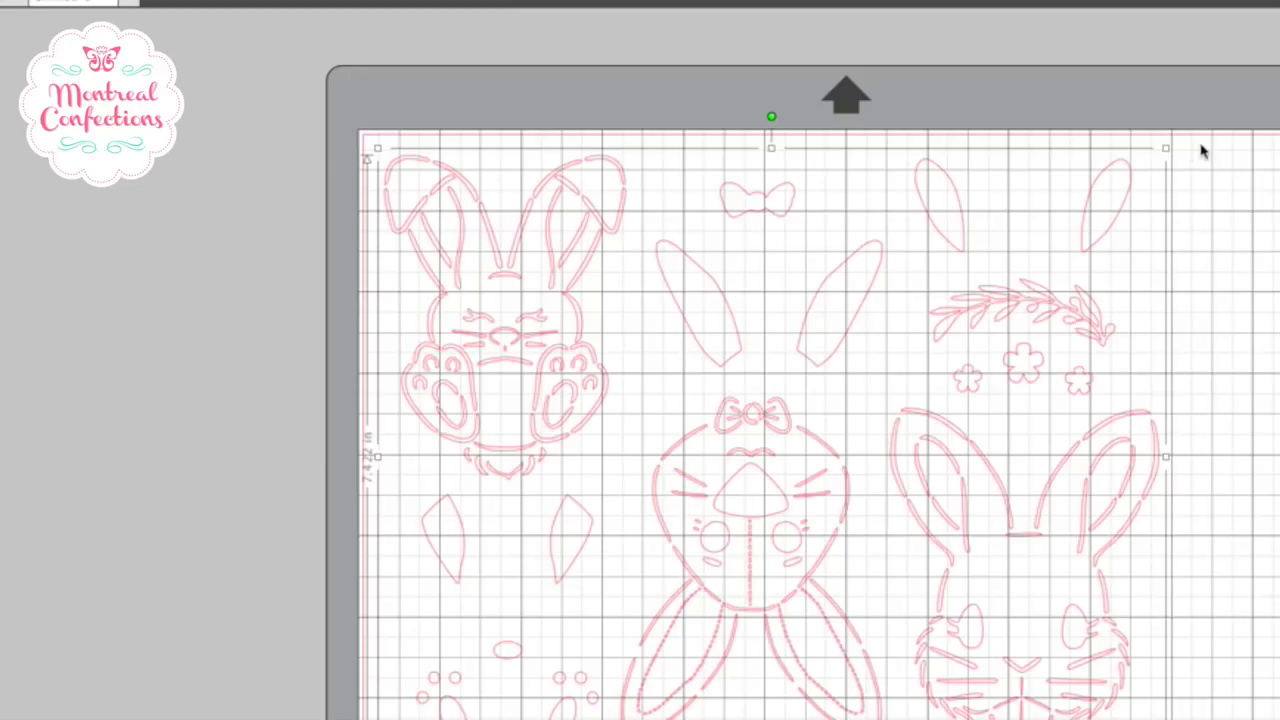
left_click(1113, 257)
left_click(1080, 229)
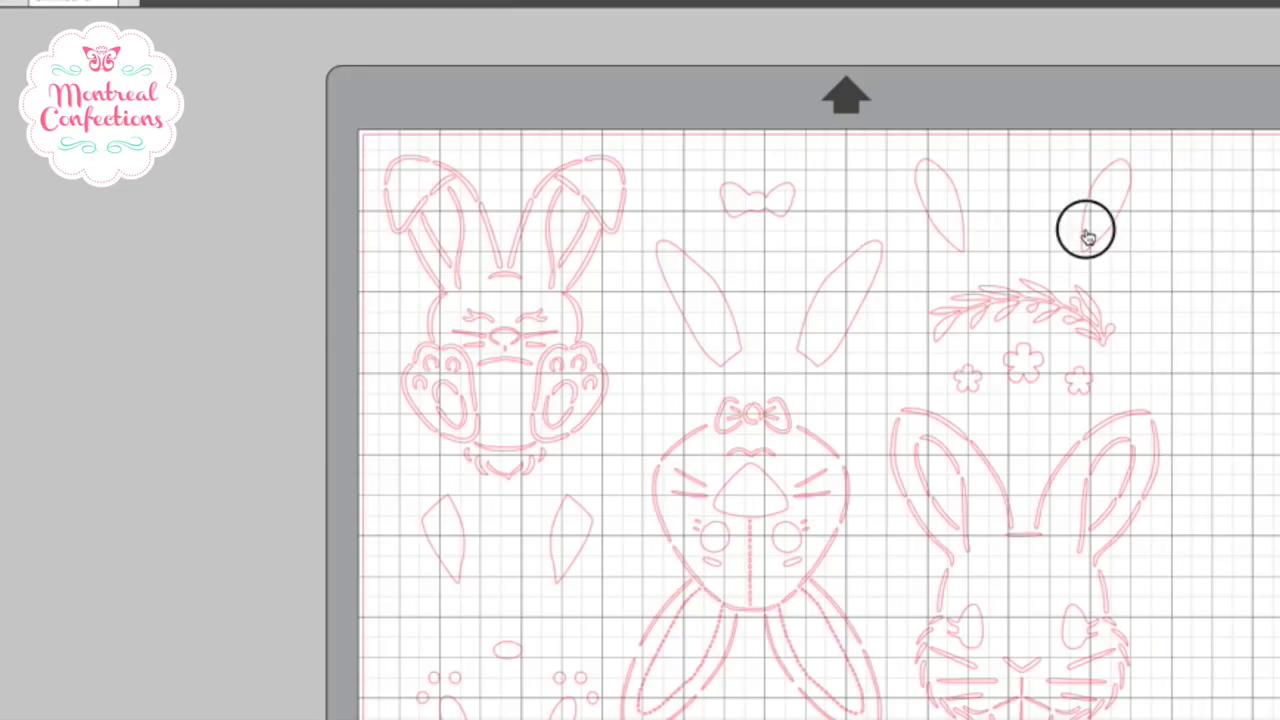
left_click_drag(1085, 237, 1090, 236)
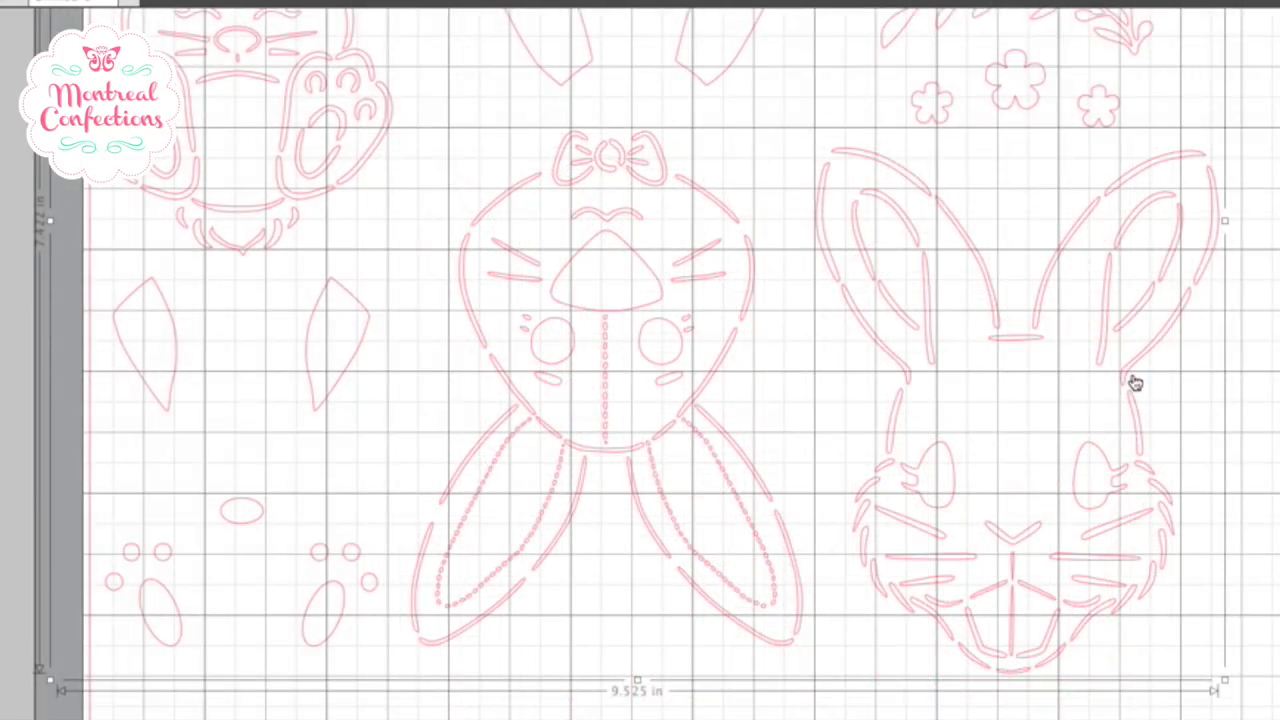
left_click_drag(1122, 382, 1036, 379)
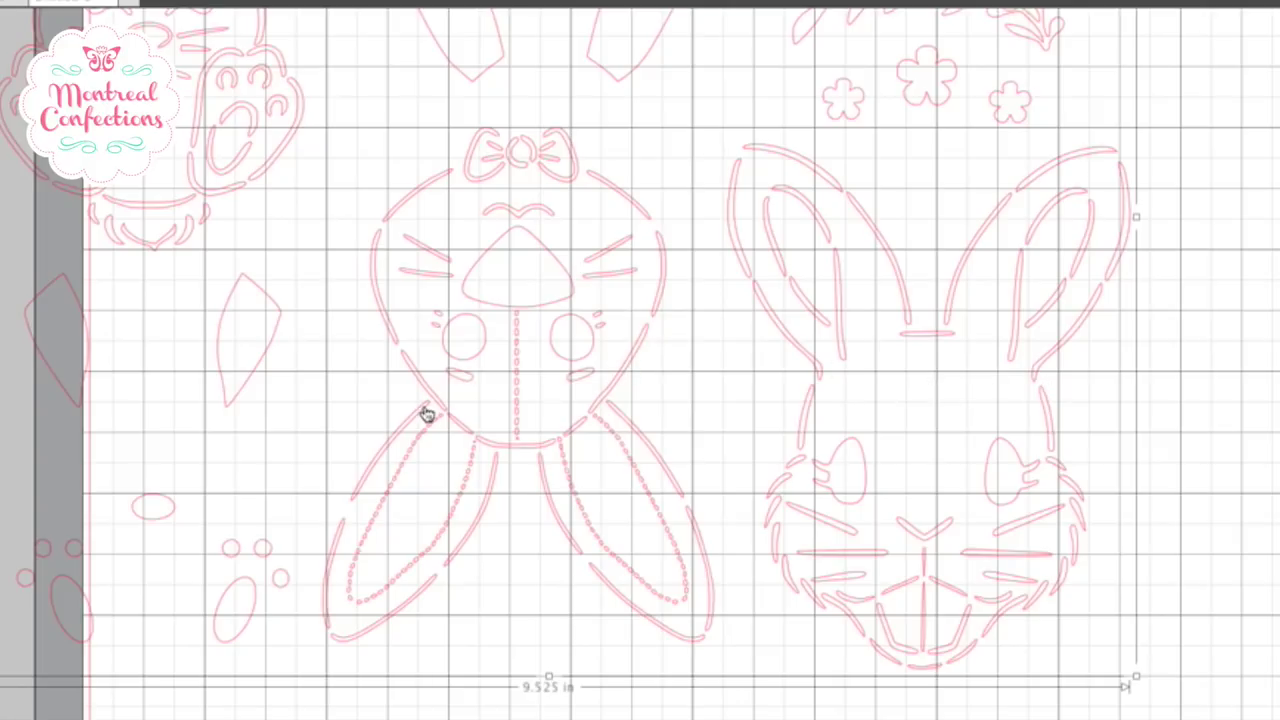
Step: Reposition the three bunny designs right and down within the mat, then zoom out to check
left_click_drag(528, 375, 689, 382)
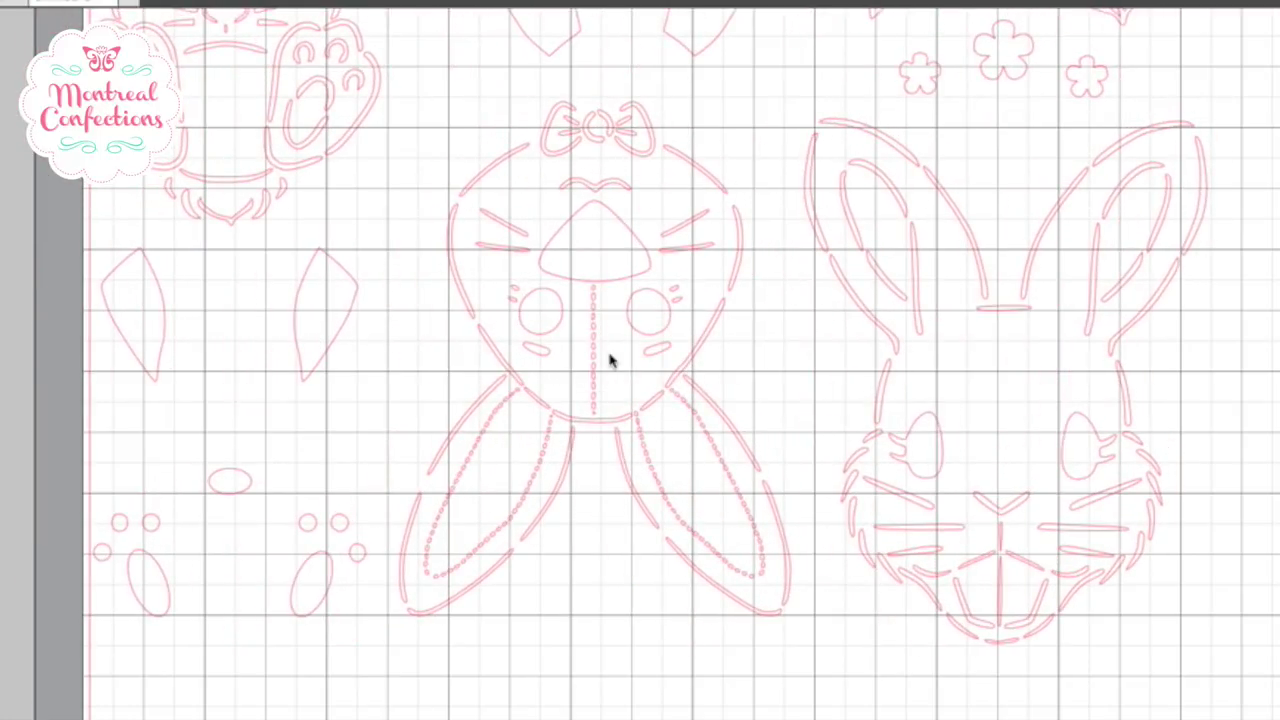
left_click_drag(646, 354, 845, 502)
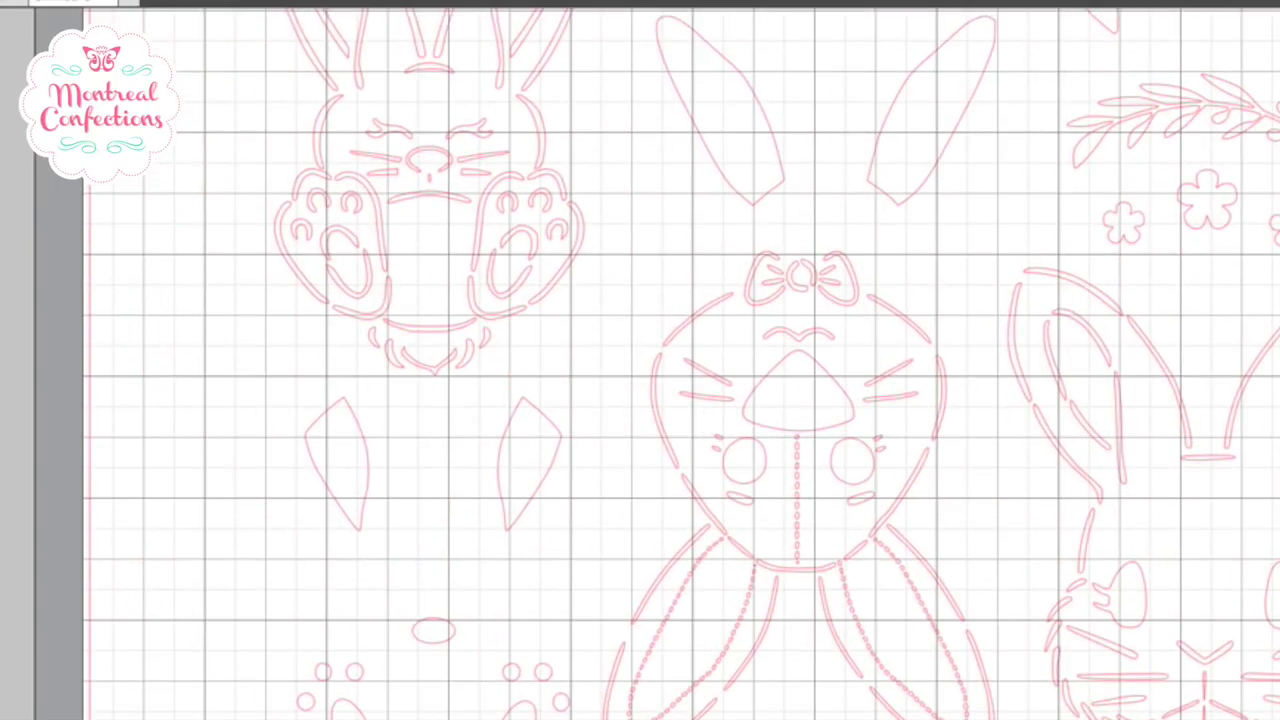
key("ctrl+minus")
scroll(612, 182, "up", 2)
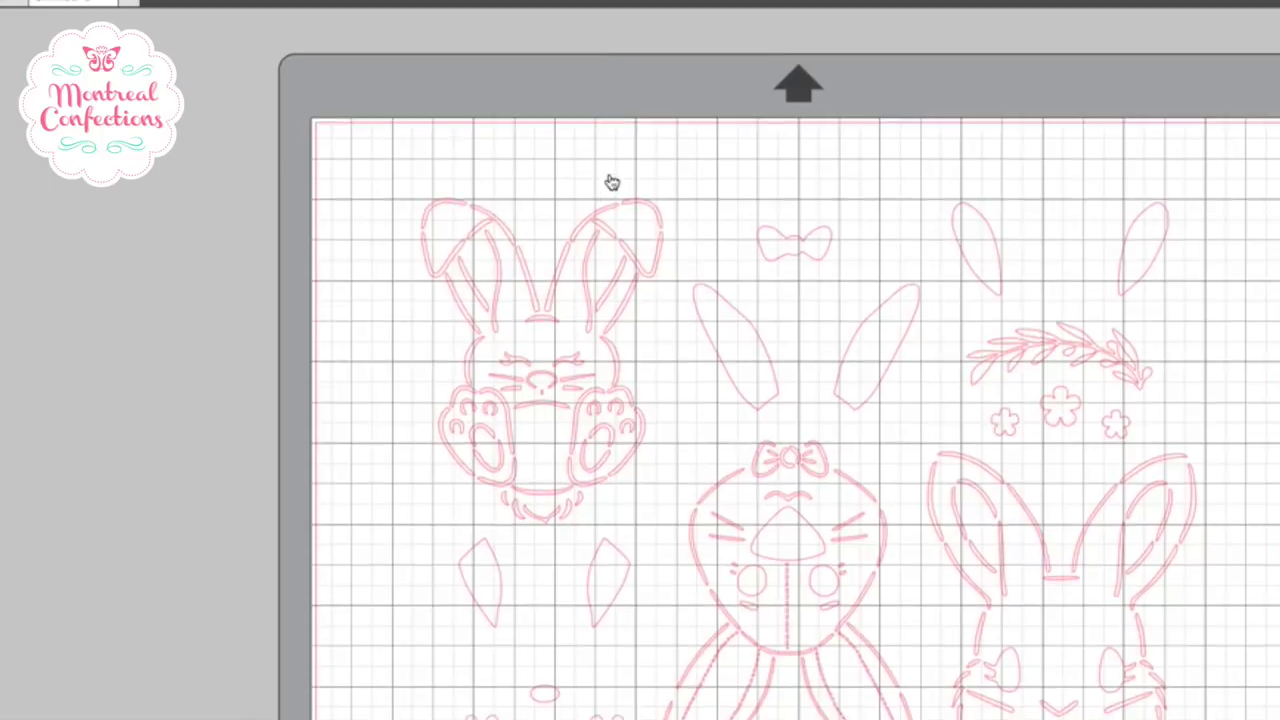
scroll(790, 288, "down", 3)
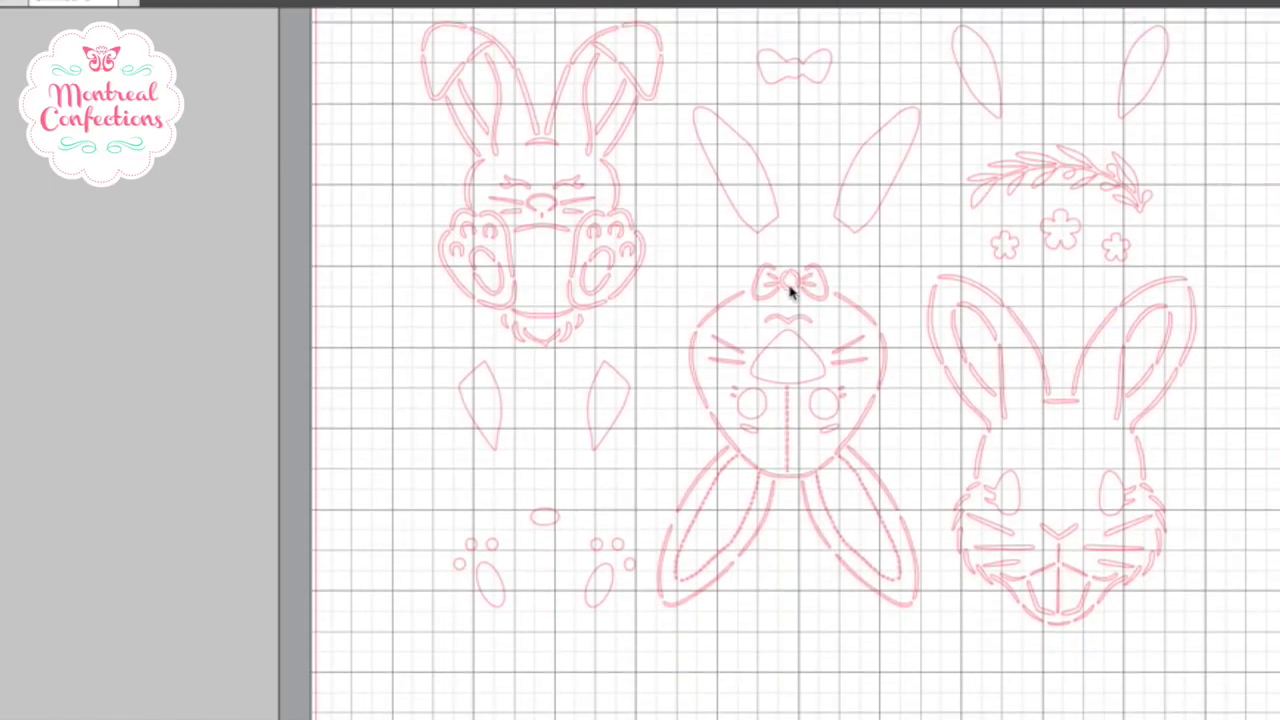